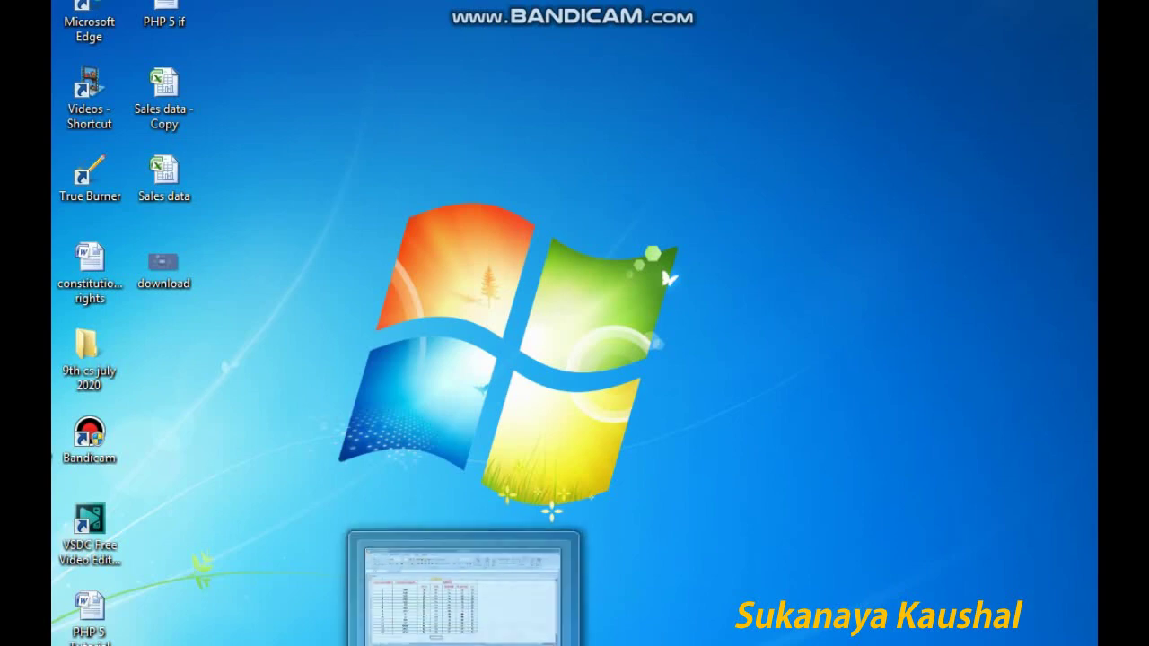
Switch to the Word document on Excel statistical functions and review its list: SUM, AVERAGE, MAX, MIN and IF
{"action": "left_click", "coordinate": [375, 588]}
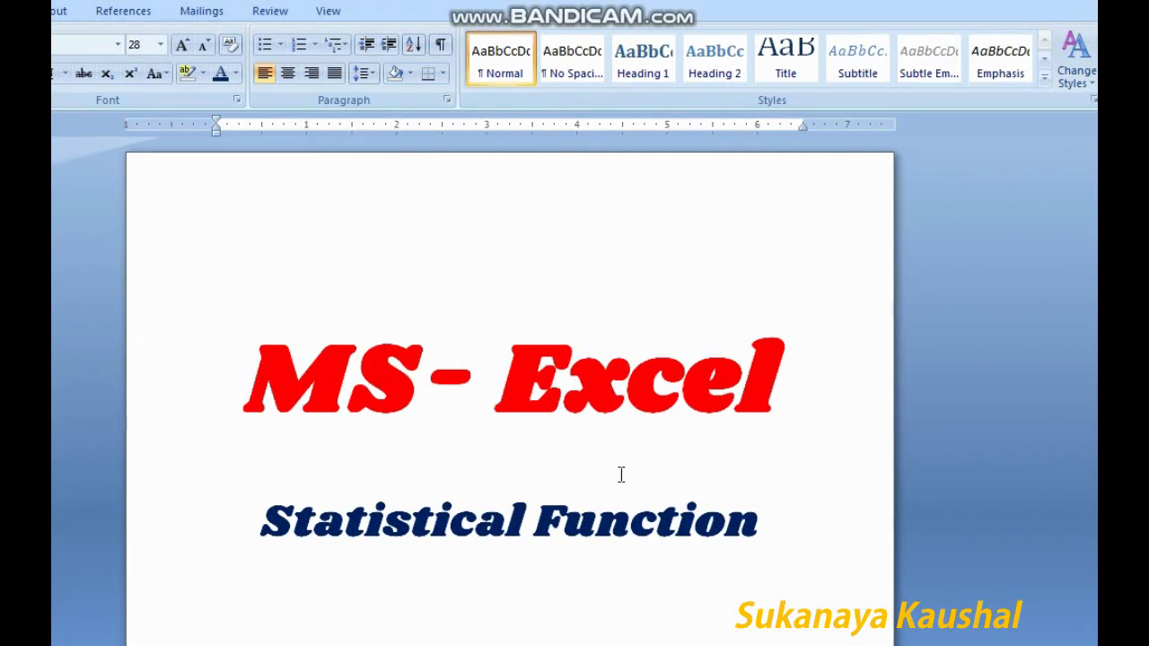
{"action": "scroll", "coordinate": [621, 473], "scroll_direction": "down", "scroll_amount": 6}
{"action": "scroll", "coordinate": [621, 484], "scroll_direction": "down", "scroll_amount": 3}
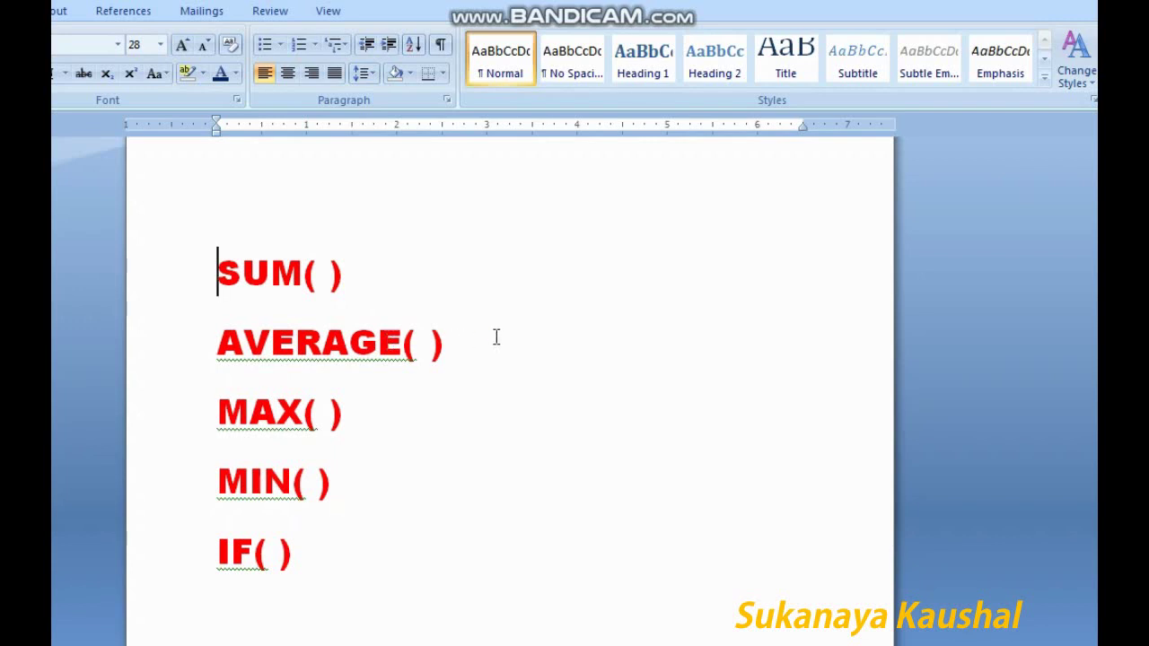
{"action": "left_click", "coordinate": [307, 418]}
{"action": "left_click", "coordinate": [346, 484]}
{"action": "left_click_drag", "start_coordinate": [346, 484], "coordinate": [235, 485]}
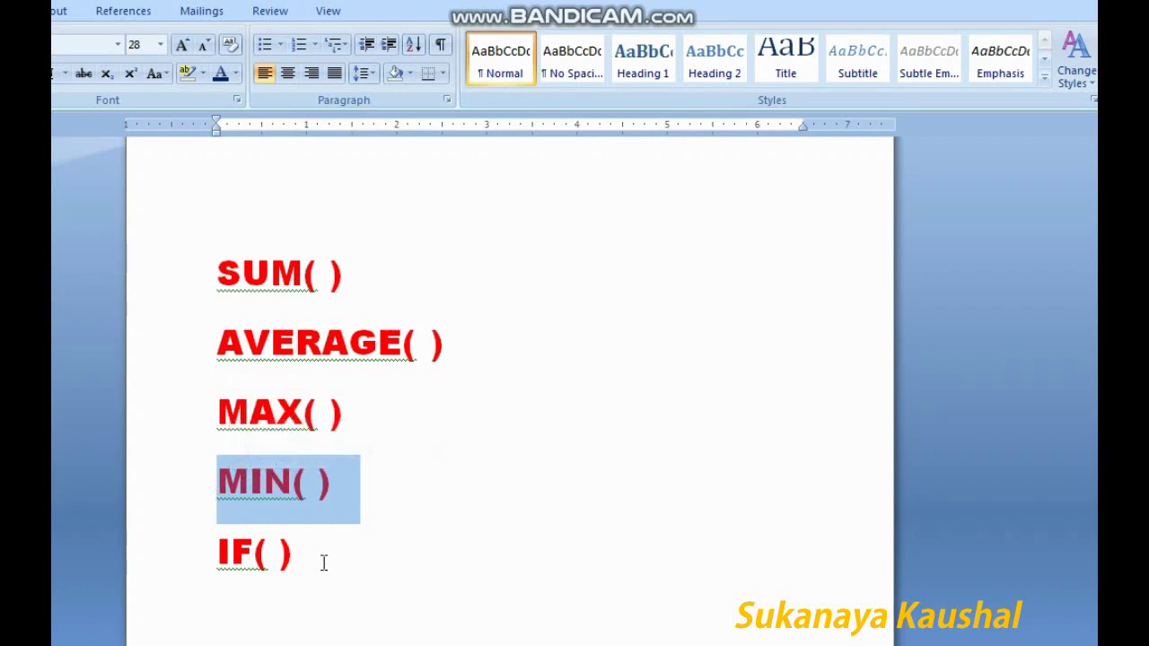
{"action": "left_click_drag", "start_coordinate": [324, 563], "coordinate": [238, 557]}
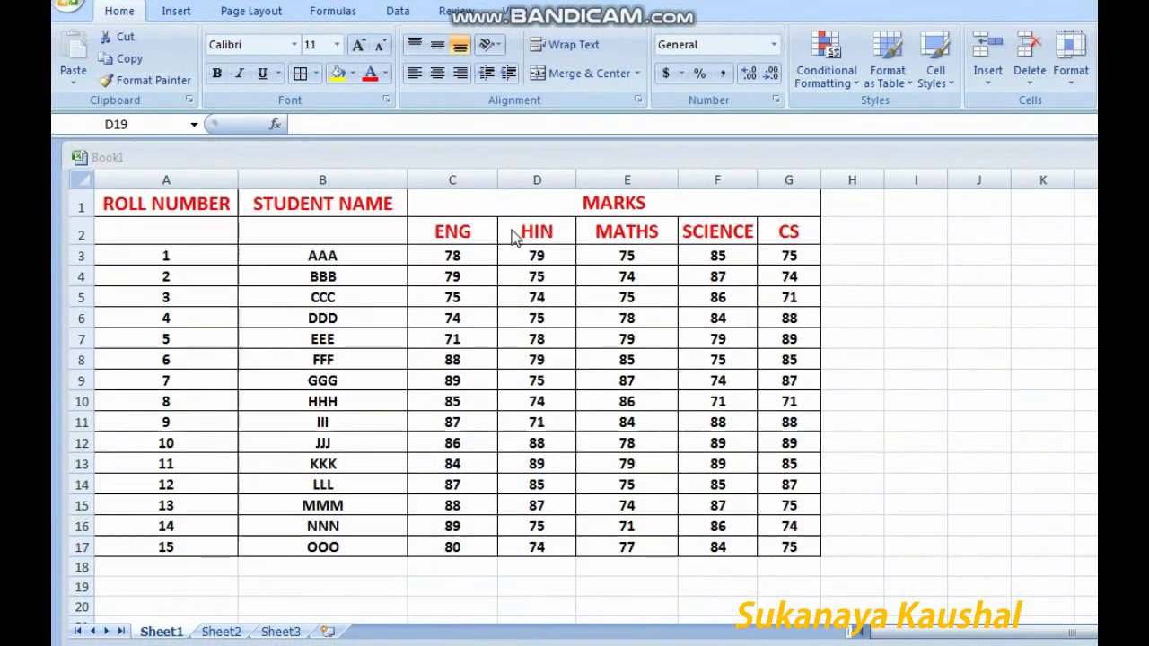
Switch to the Excel marks sheet and examine the roll number, student name and five subject marks columns
{"action": "left_click", "coordinate": [158, 178]}
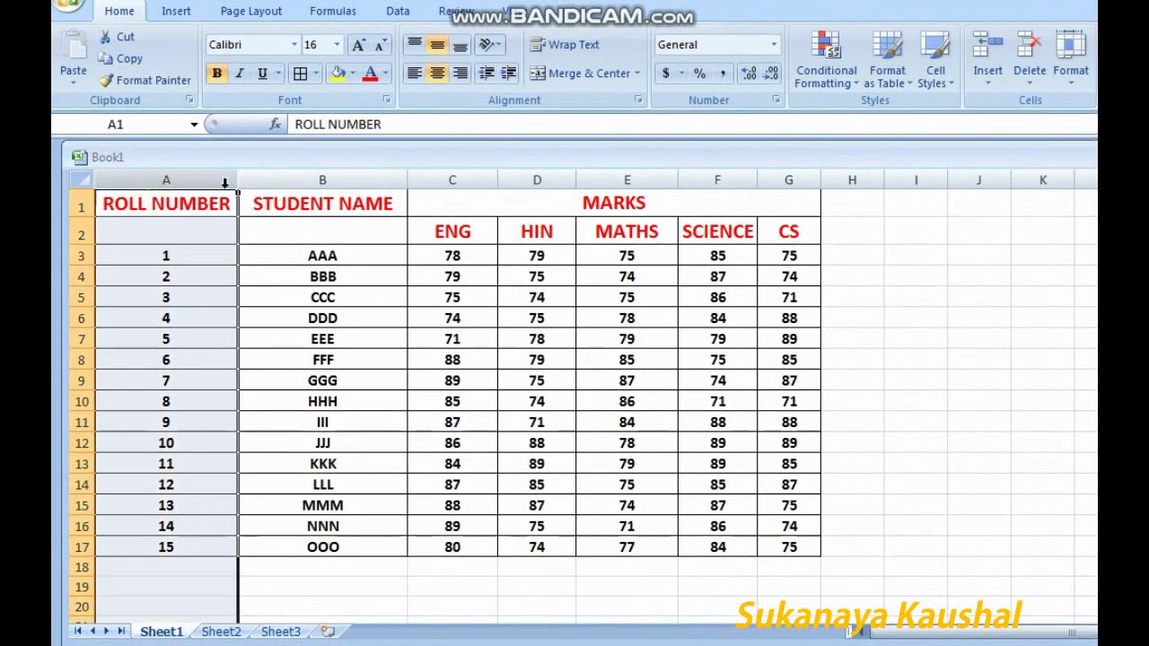
{"action": "left_click", "coordinate": [320, 179]}
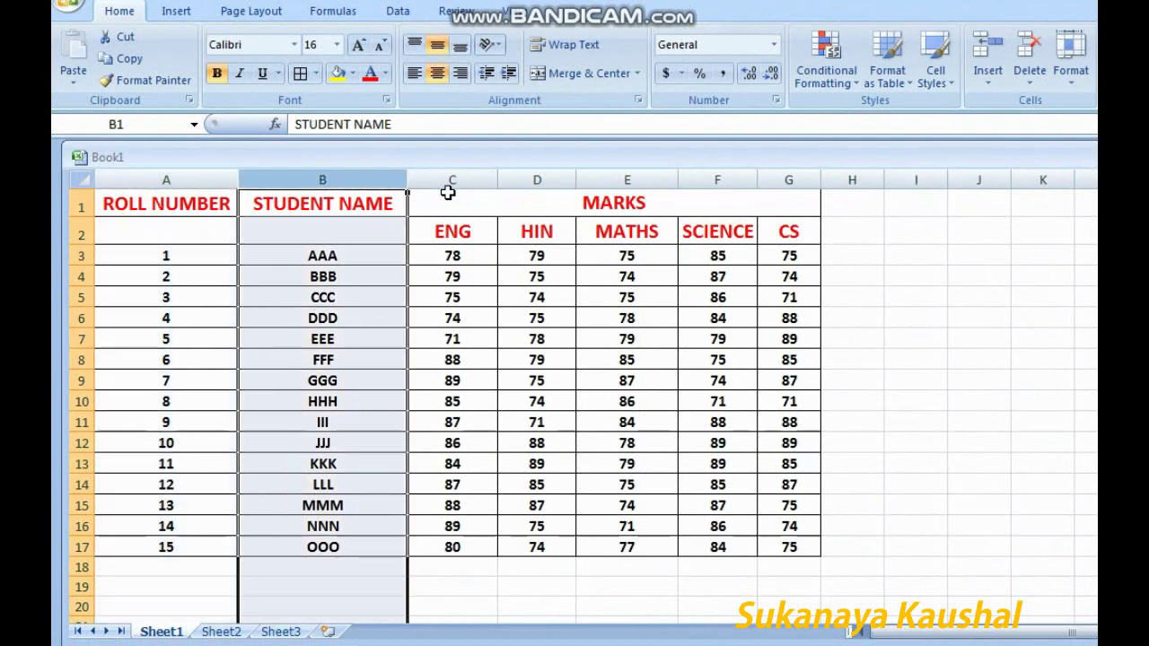
{"action": "left_click_drag", "start_coordinate": [451, 179], "coordinate": [805, 192]}
{"action": "left_click", "coordinate": [472, 238]}
{"action": "left_click", "coordinate": [544, 230]}
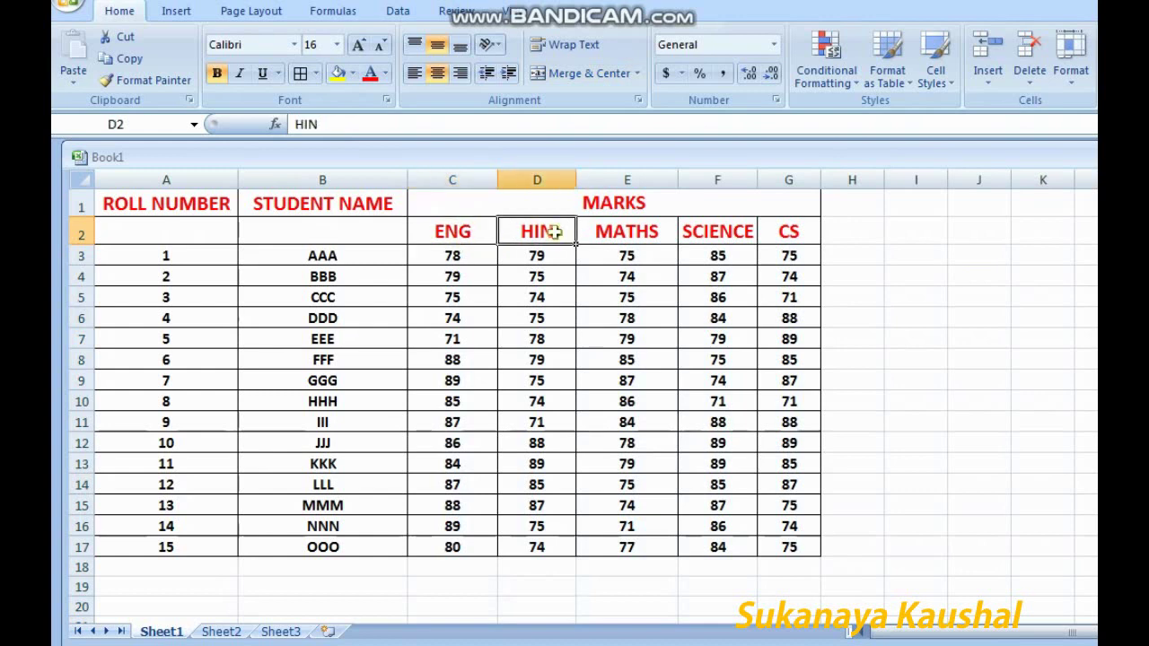
{"action": "left_click", "coordinate": [617, 229]}
{"action": "left_click", "coordinate": [693, 228]}
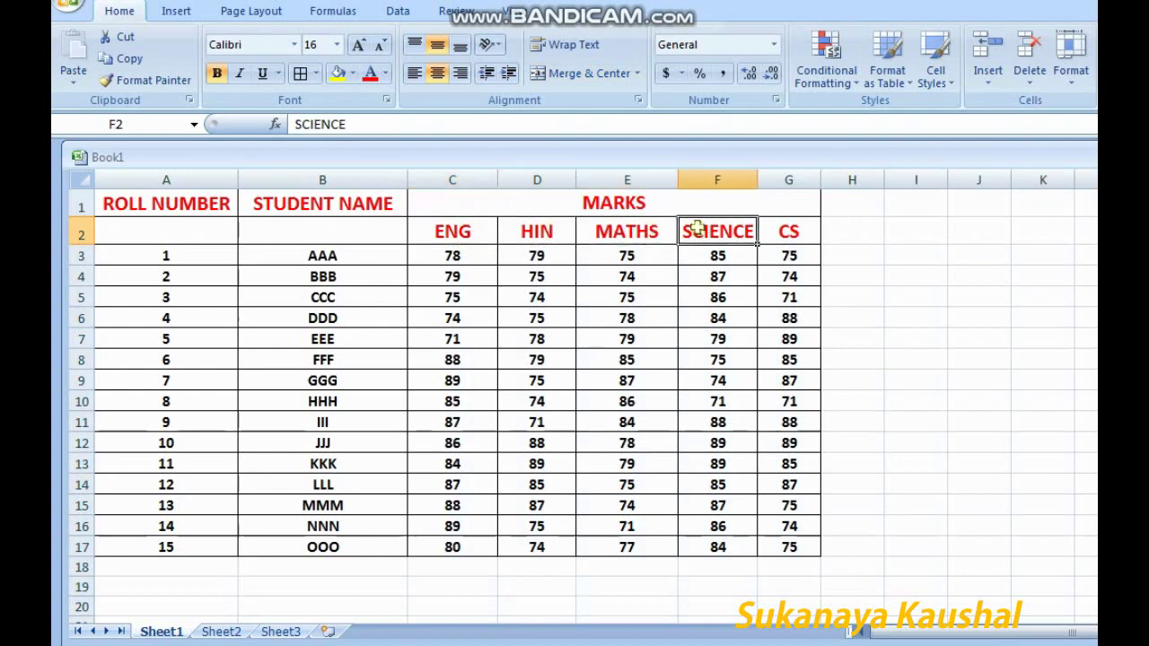
{"action": "left_click", "coordinate": [791, 232]}
{"action": "left_click", "coordinate": [454, 207]}
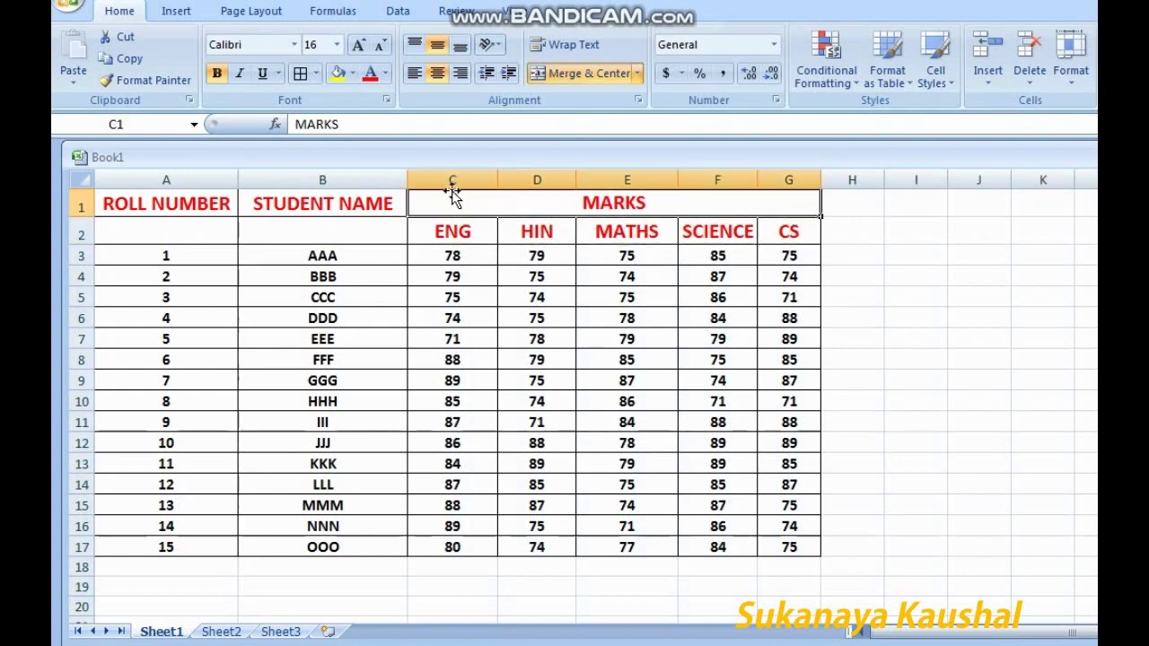
{"action": "left_click_drag", "start_coordinate": [451, 178], "coordinate": [789, 211]}
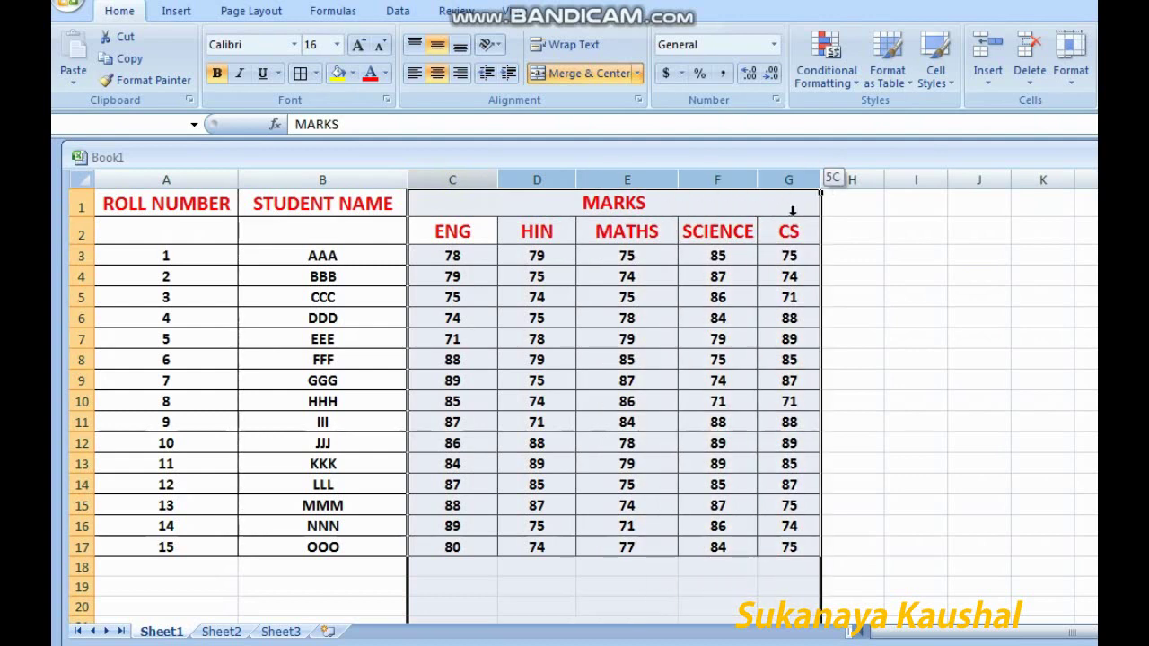
{"action": "left_click", "coordinate": [331, 176]}
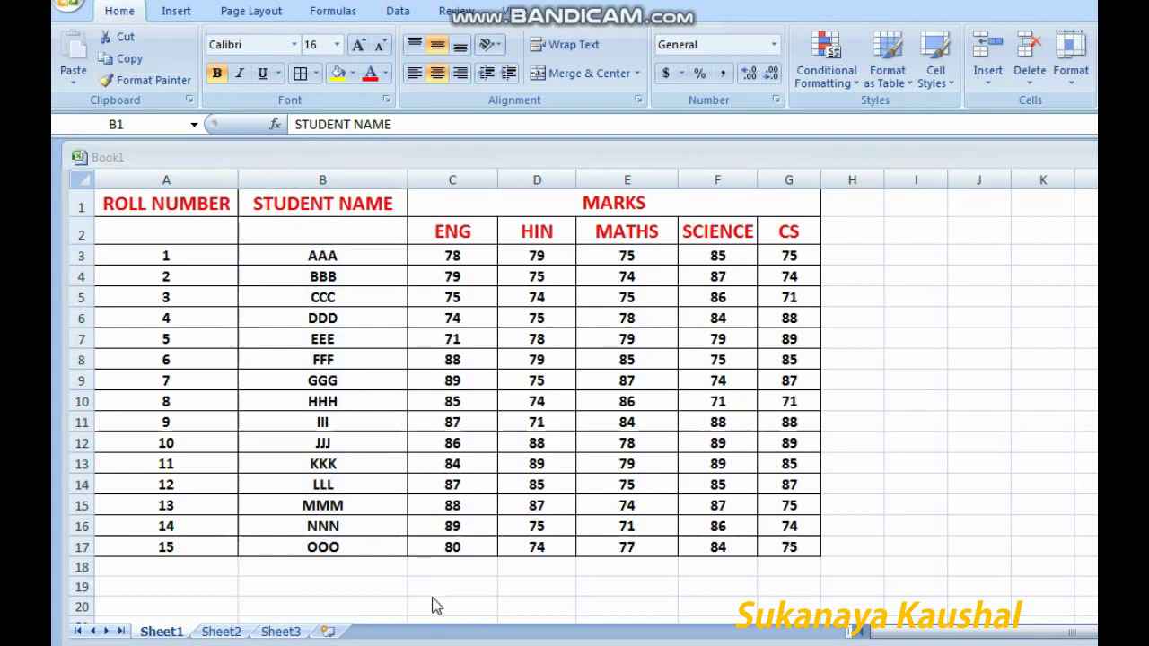
{"action": "left_click", "coordinate": [436, 566]}
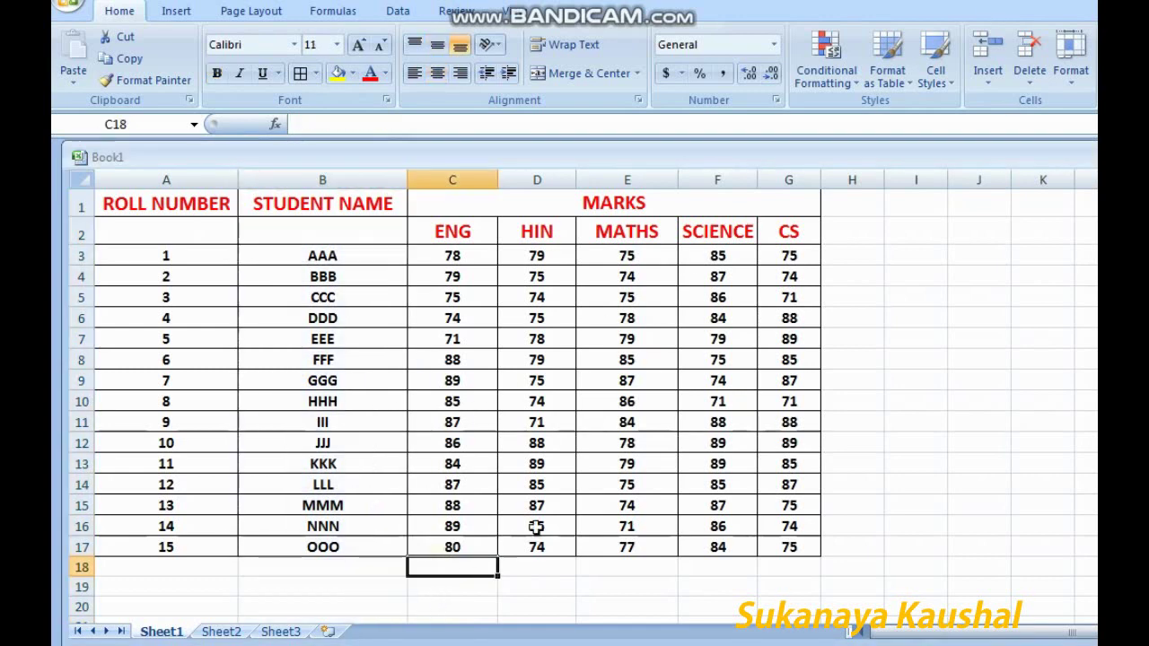
{"action": "left_click", "coordinate": [328, 124]}
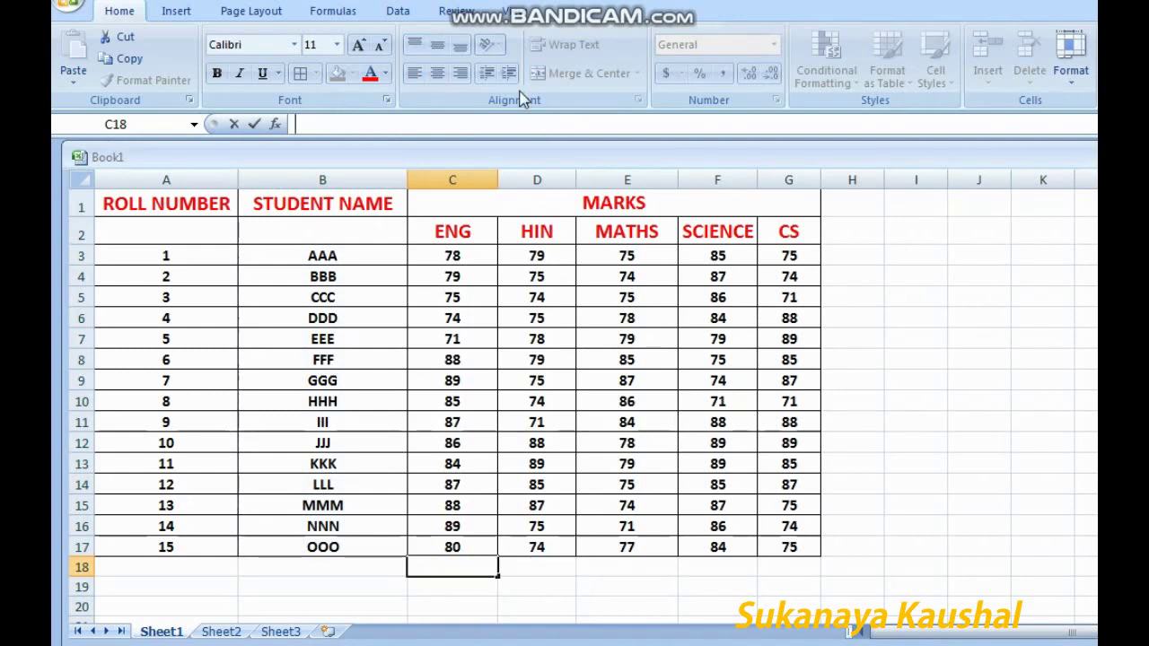
{"action": "left_click", "coordinate": [446, 571]}
{"action": "left_click", "coordinate": [531, 573]}
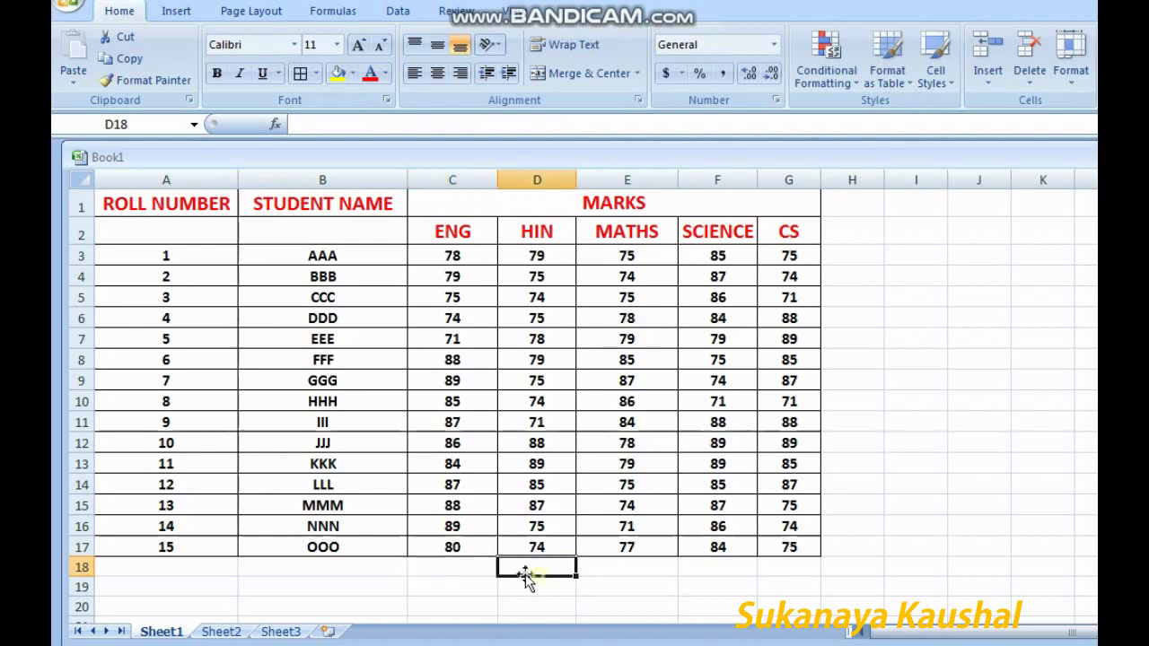
Total the English marks in cell C18 with the formula =SUM(C3:C17)
{"action": "left_click", "coordinate": [444, 567]}
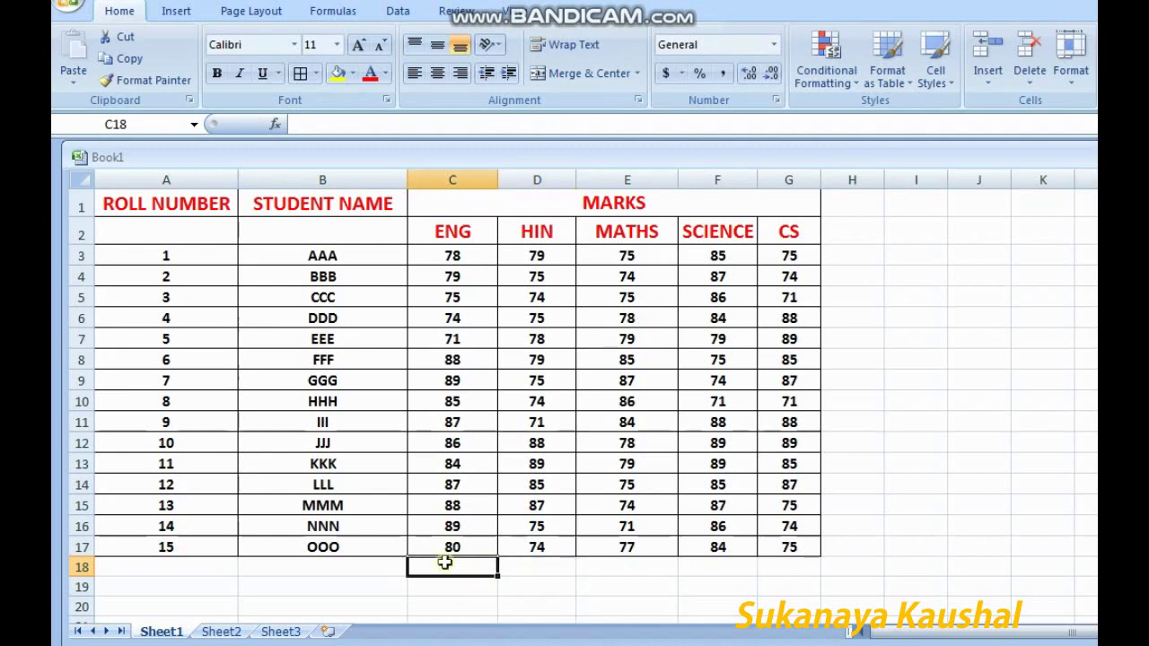
{"action": "left_click", "coordinate": [366, 125]}
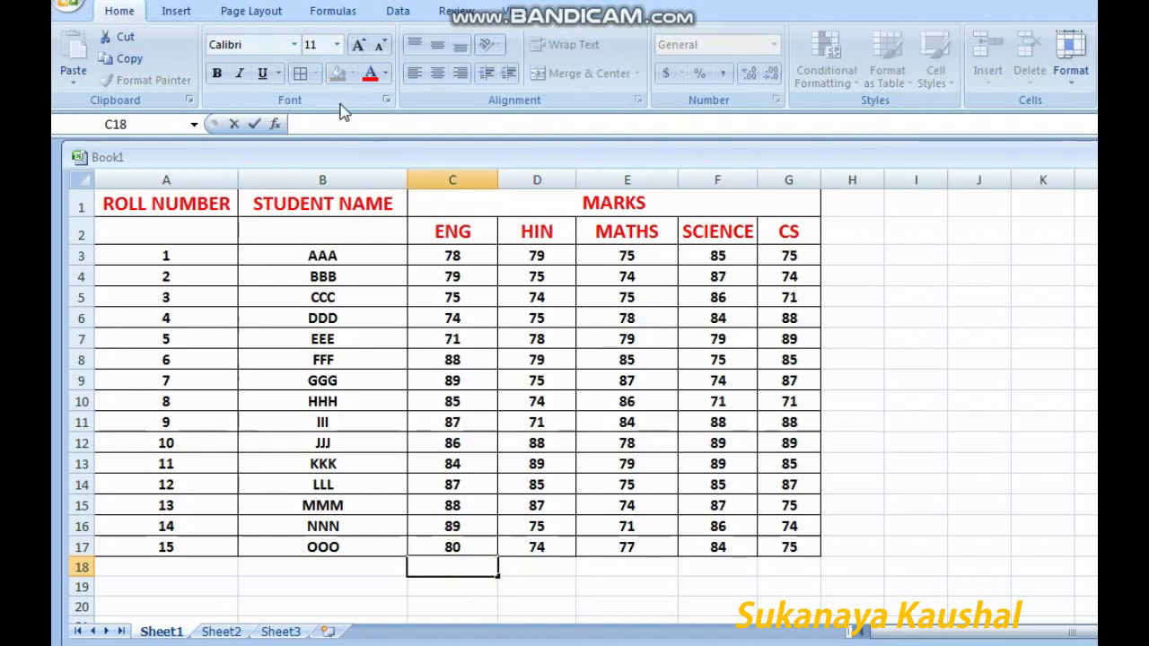
{"action": "type", "text": "="}
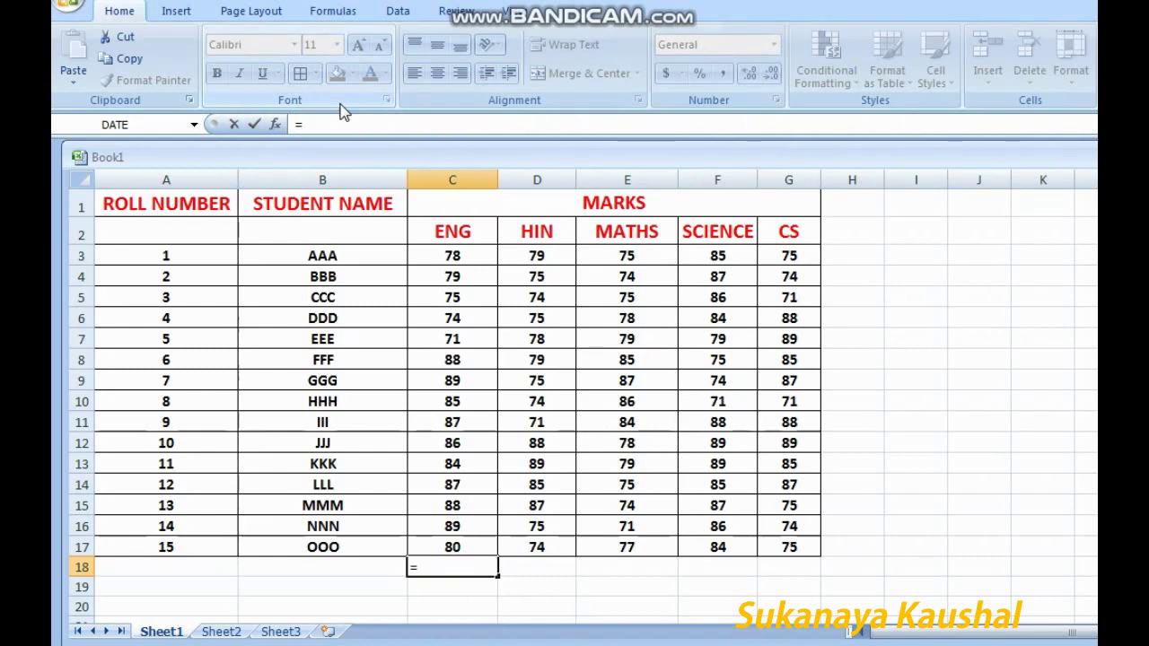
{"action": "type", "text": "SUM"}
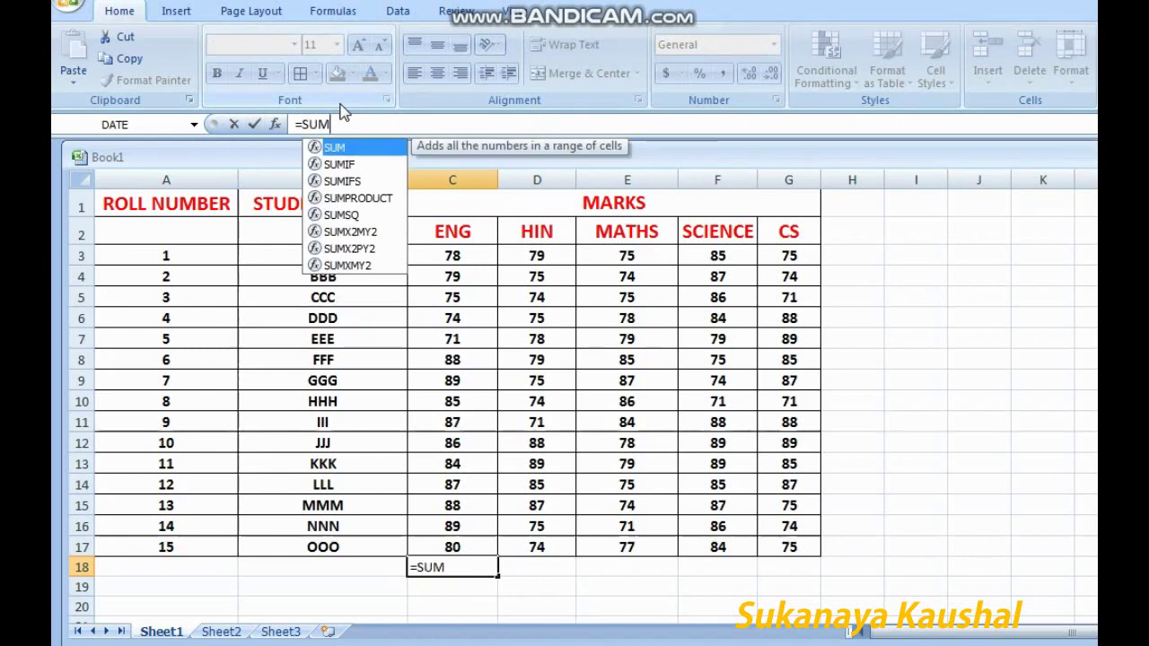
{"action": "type", "text": "("}
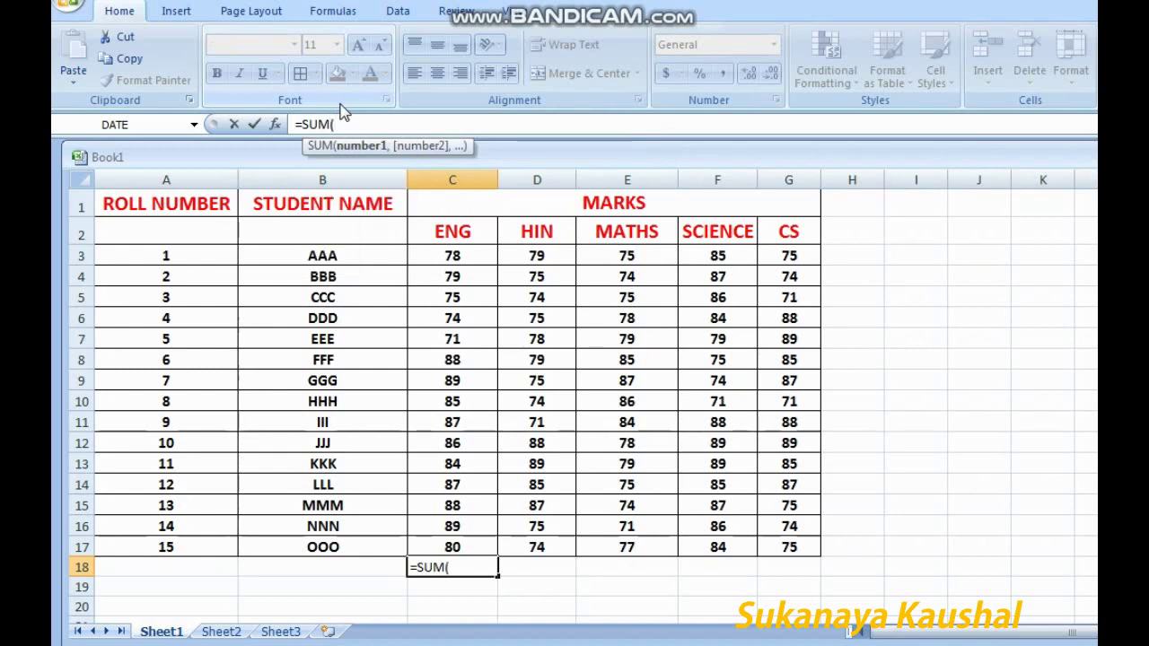
{"action": "left_click", "coordinate": [78, 256]}
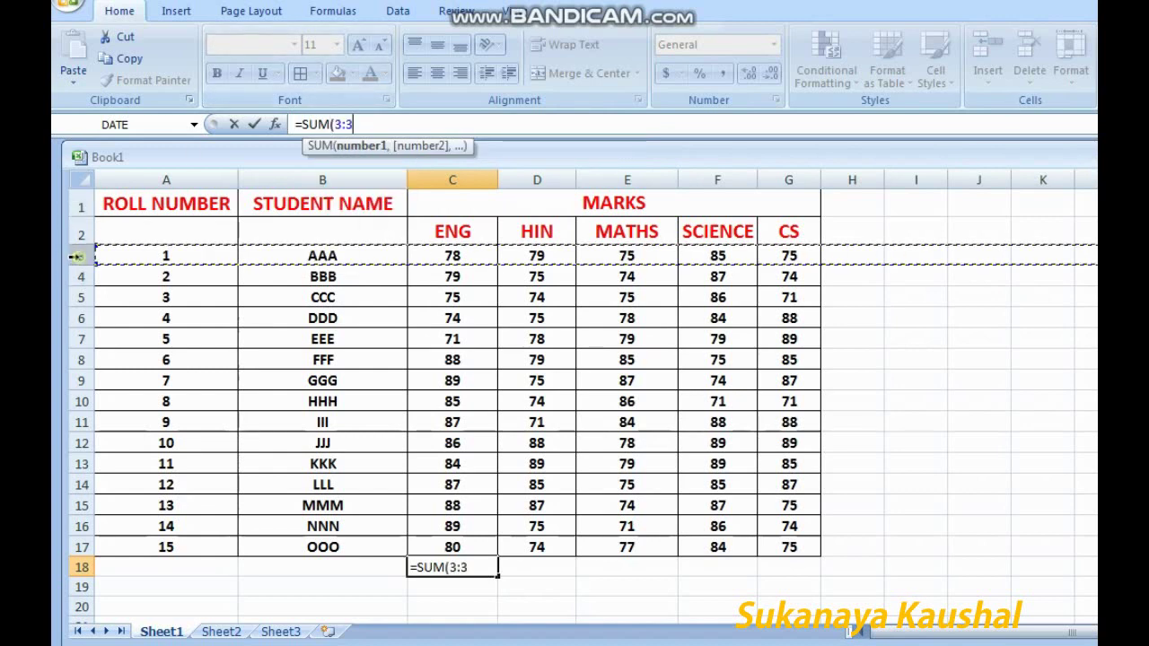
{"action": "left_click_drag", "start_coordinate": [452, 180], "coordinate": [789, 180]}
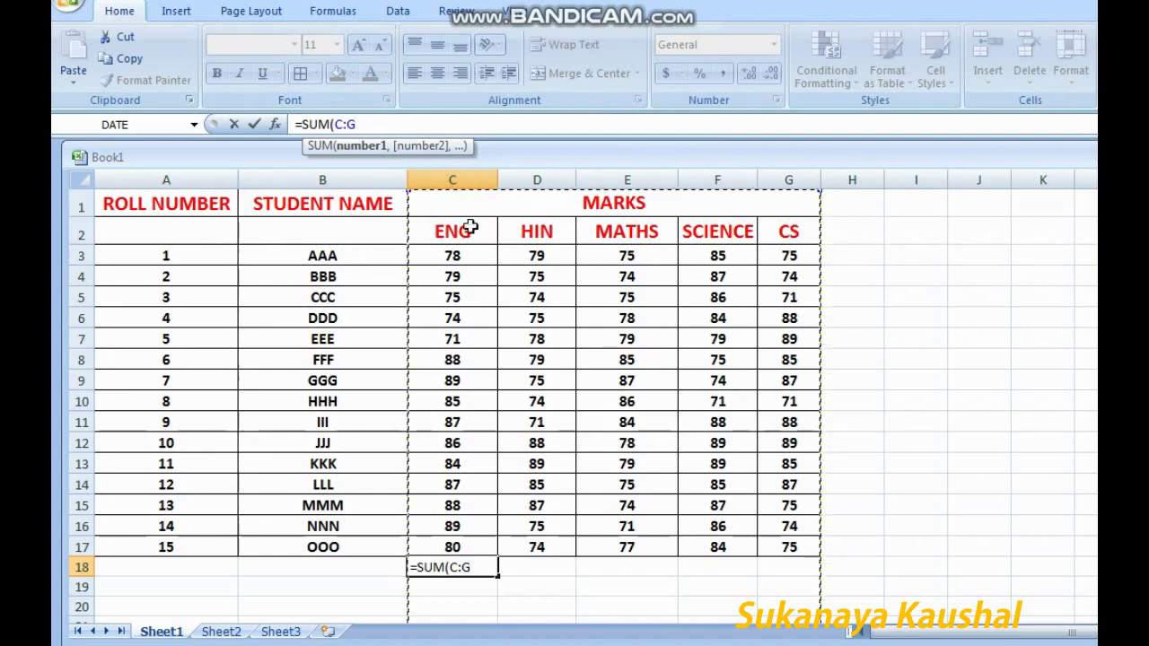
{"action": "left_click", "coordinate": [454, 253]}
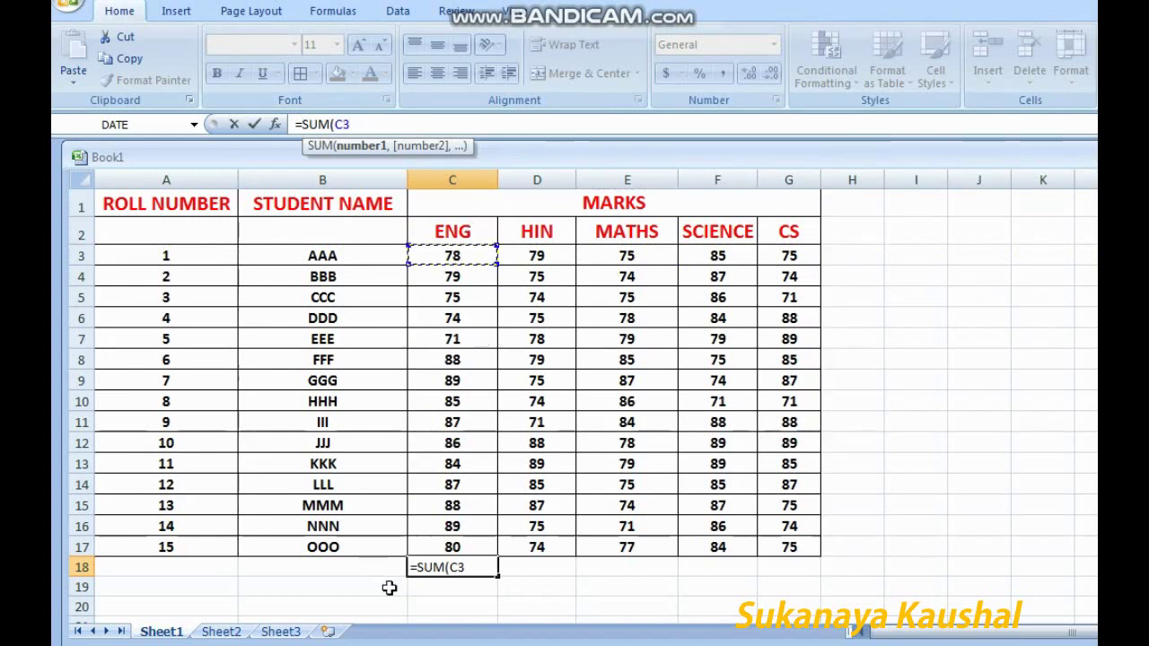
{"action": "left_click", "coordinate": [465, 568]}
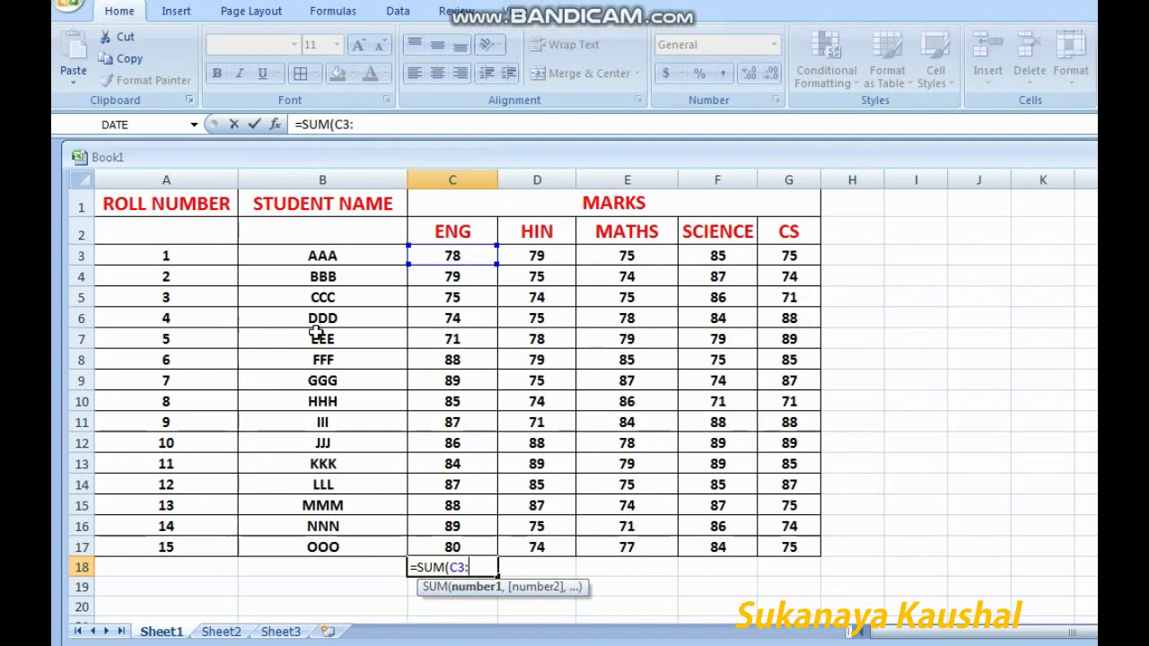
{"action": "left_click", "coordinate": [462, 548]}
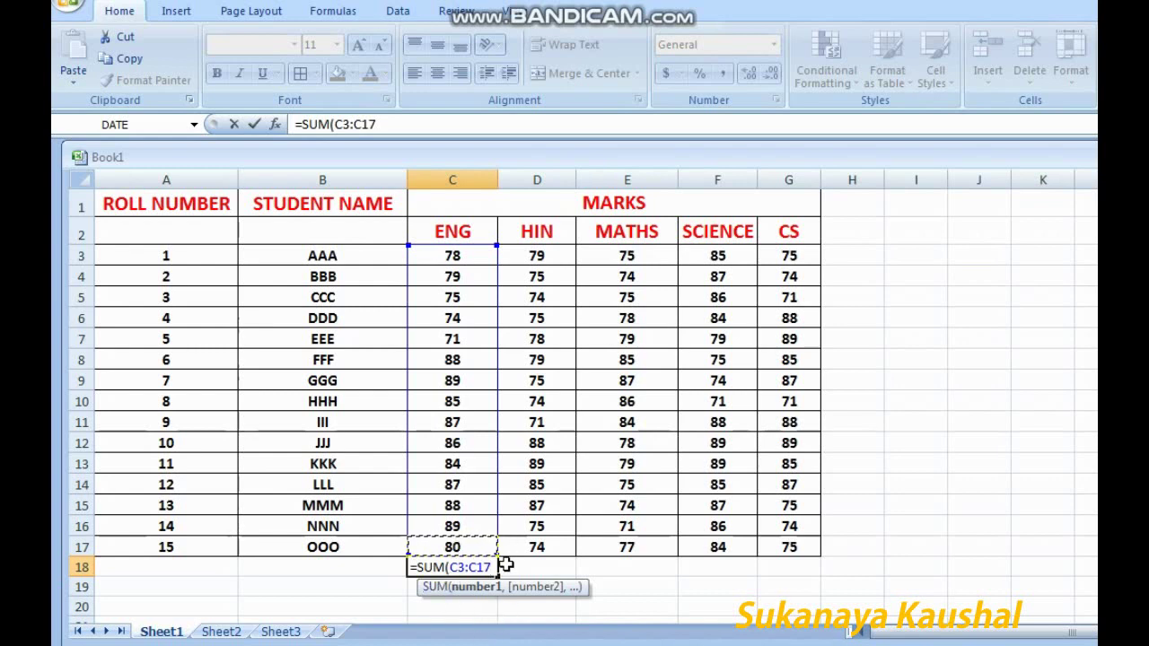
{"action": "type", "text": ")"}
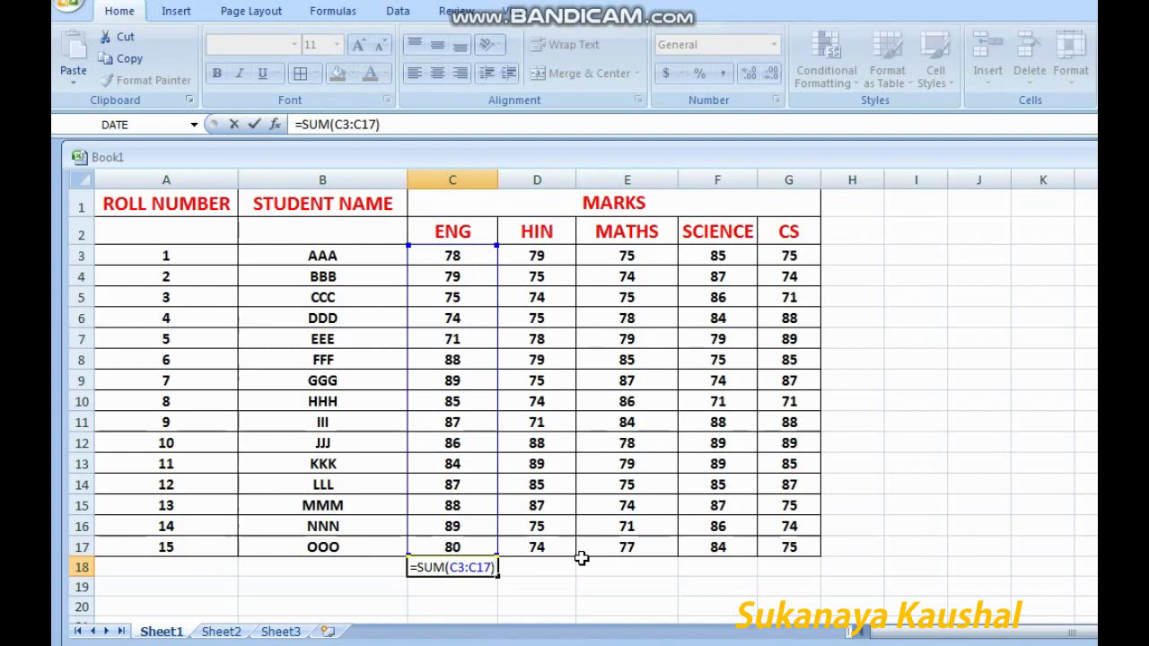
{"action": "key", "text": "Return"}
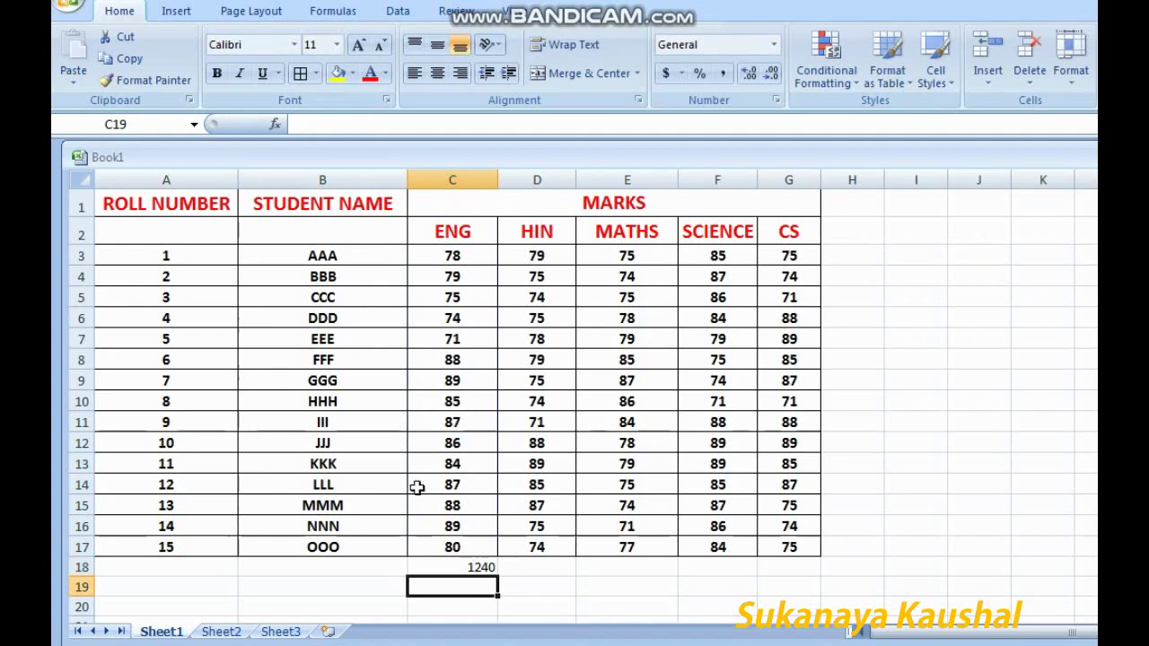
Format the English total in C18 as bold, centered text at font size 12
{"action": "left_click", "coordinate": [477, 564]}
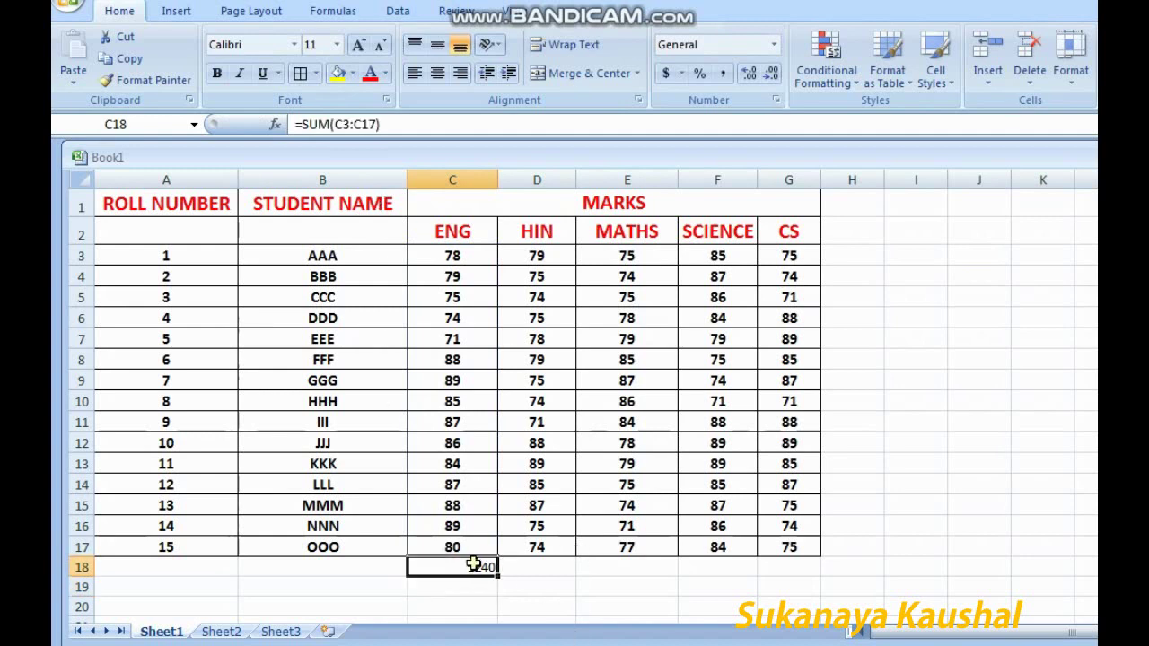
{"action": "left_click", "coordinate": [359, 47]}
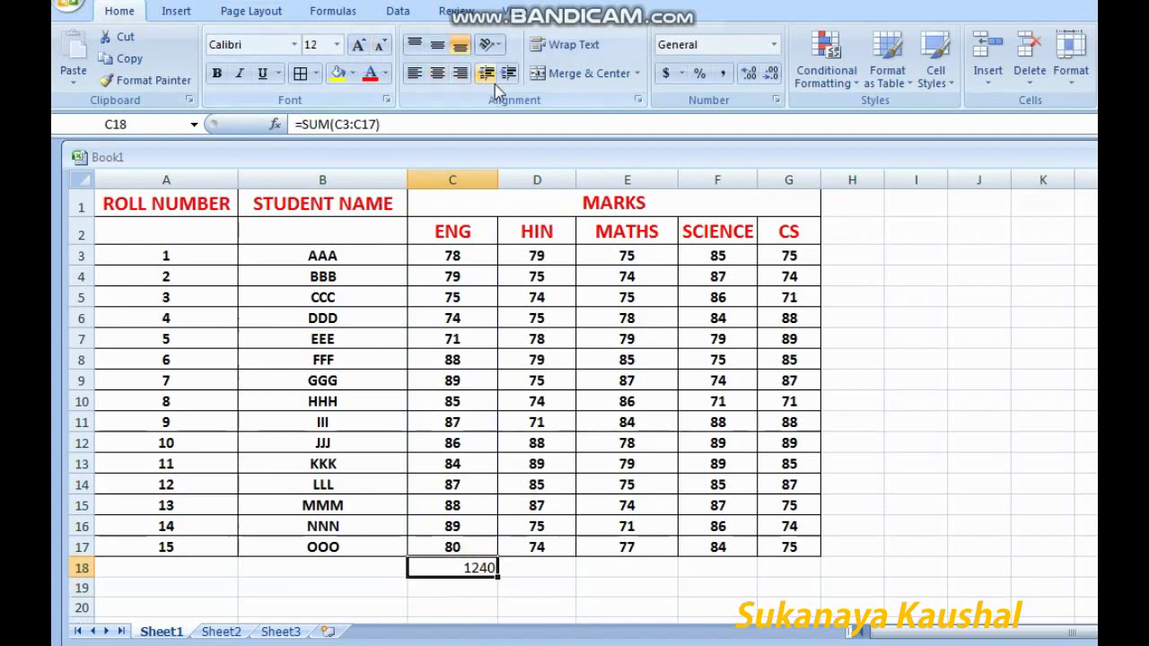
{"action": "left_click", "coordinate": [438, 75]}
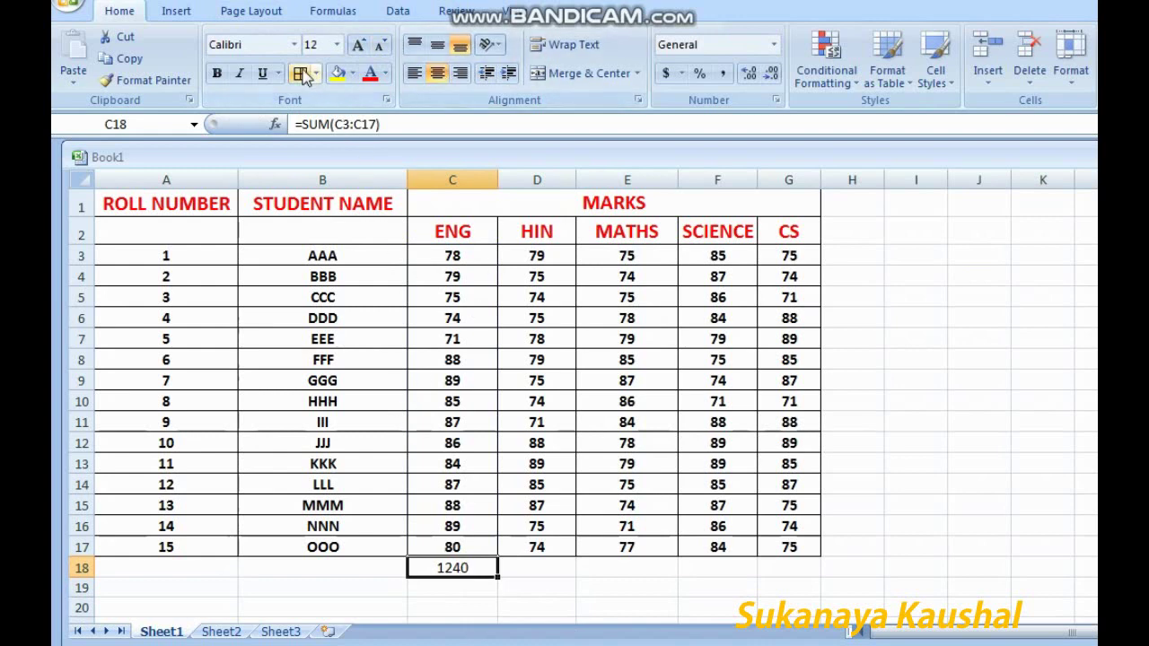
{"action": "left_click", "coordinate": [216, 76]}
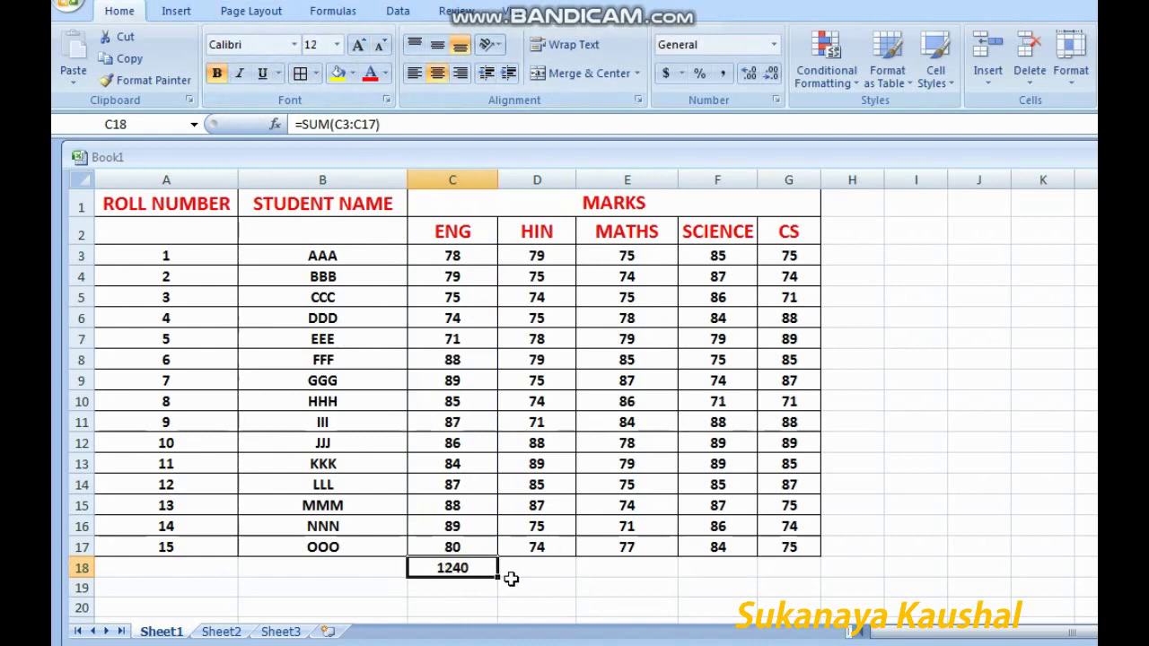
{"action": "left_click", "coordinate": [511, 583]}
{"action": "left_click", "coordinate": [471, 567]}
{"action": "left_click", "coordinate": [344, 124]}
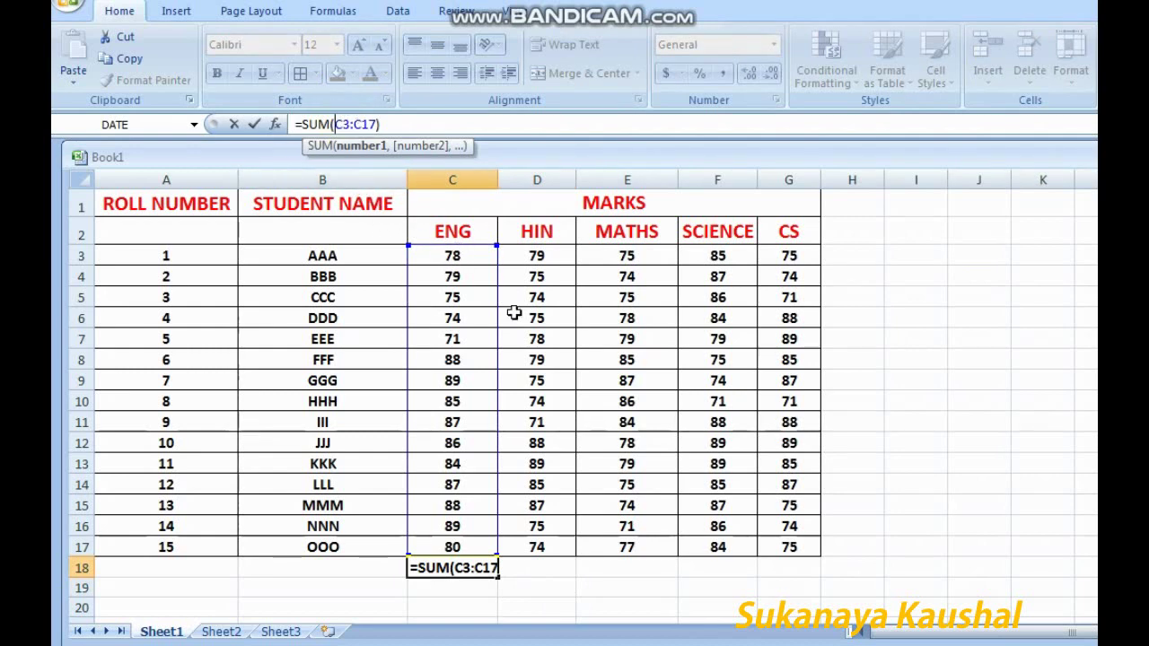
{"action": "left_click", "coordinate": [468, 277]}
{"action": "left_click", "coordinate": [470, 297]}
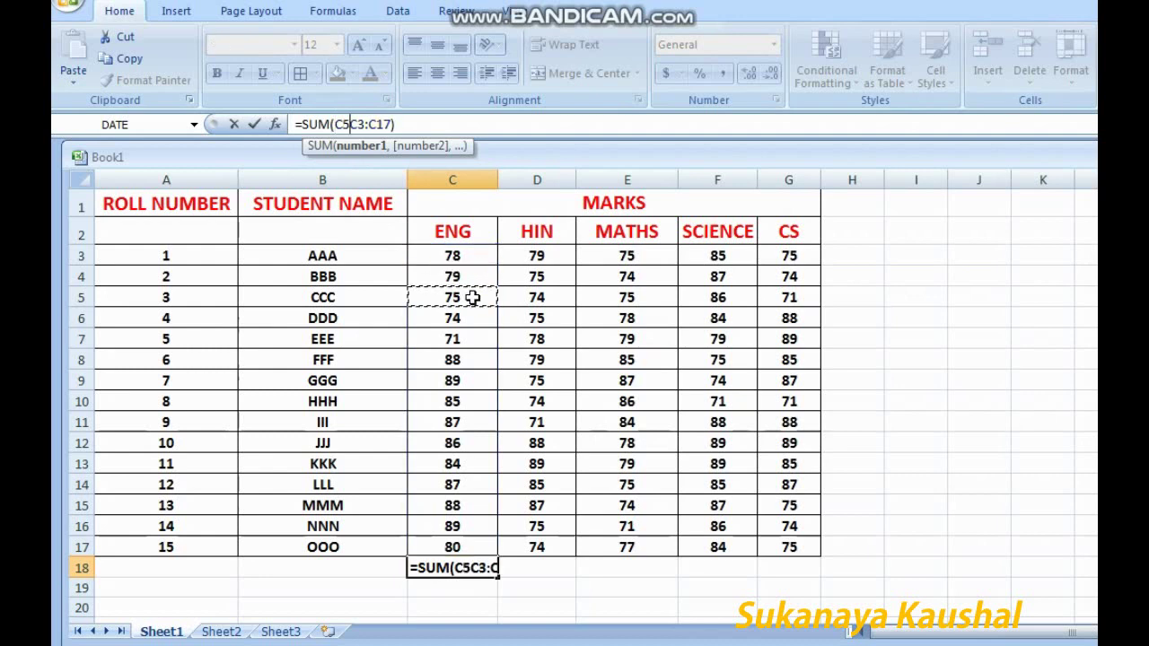
{"action": "left_click", "coordinate": [347, 125]}
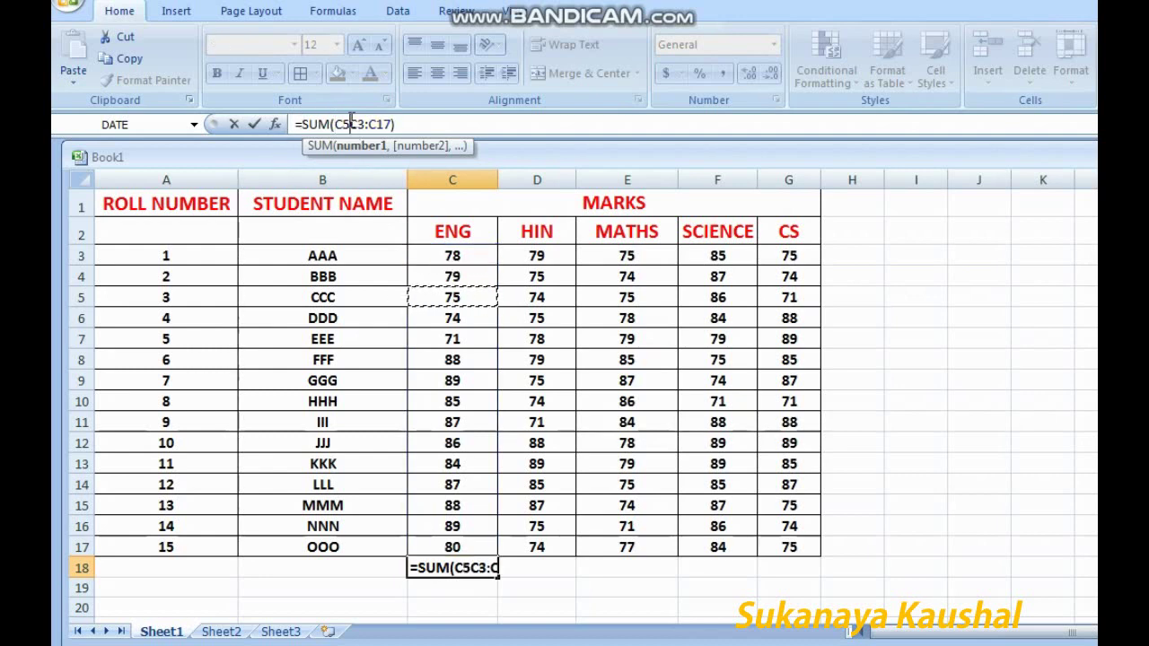
{"action": "key", "text": "BackSpace"}
{"action": "key", "text": "BackSpace"}
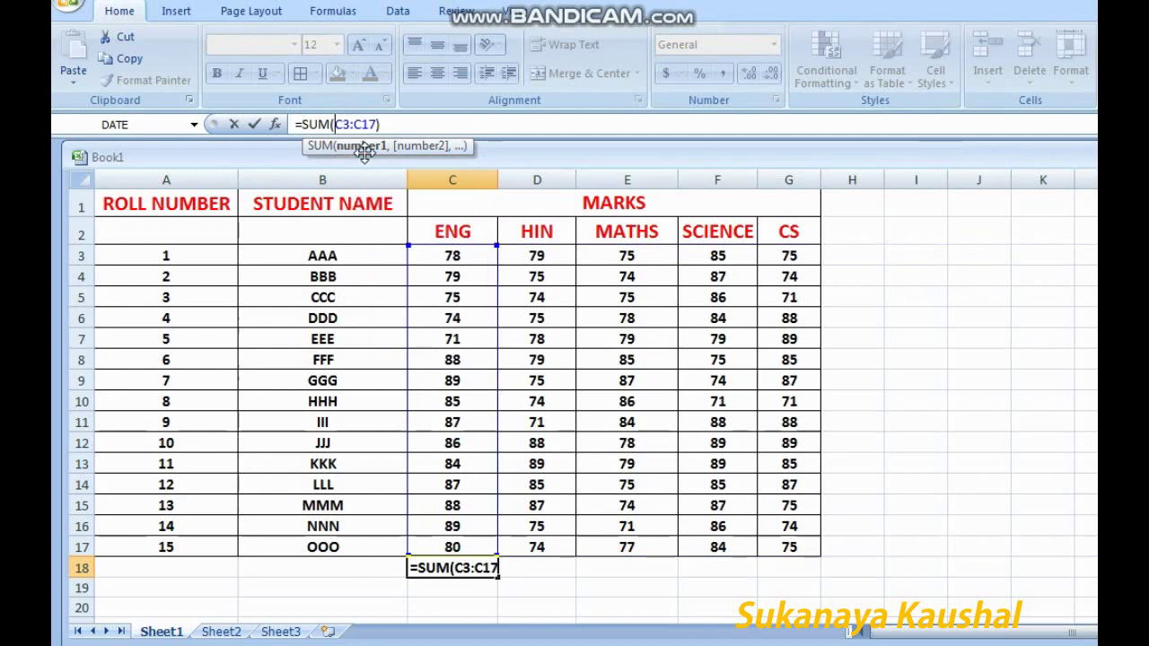
{"action": "left_click", "coordinate": [450, 257]}
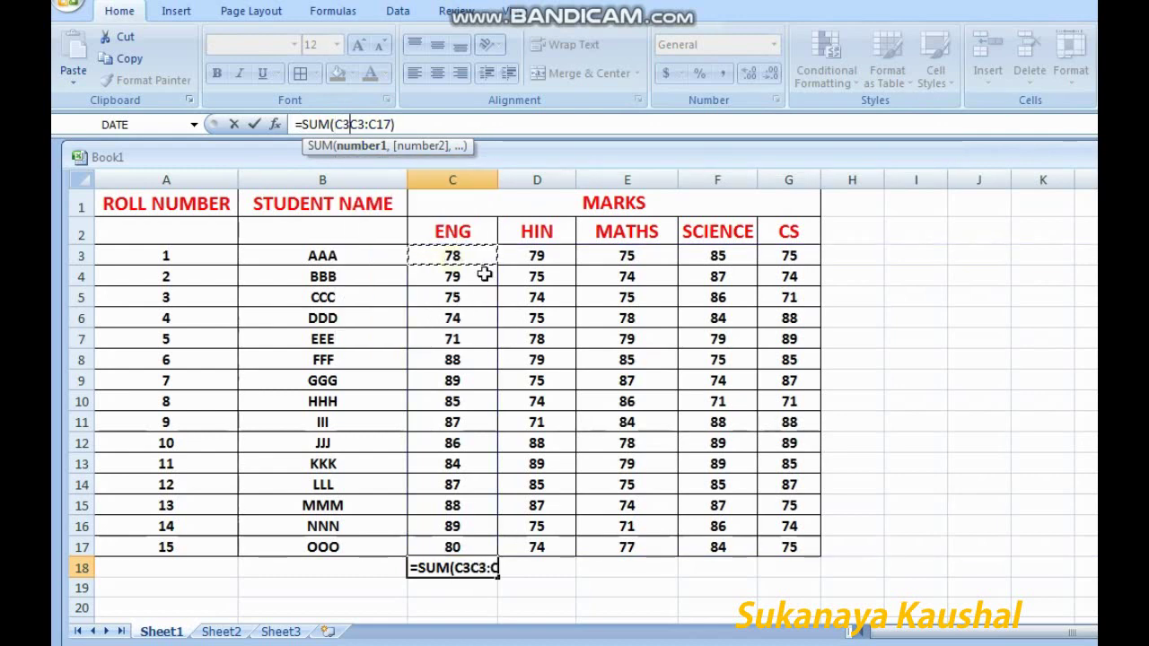
{"action": "left_click", "coordinate": [531, 574]}
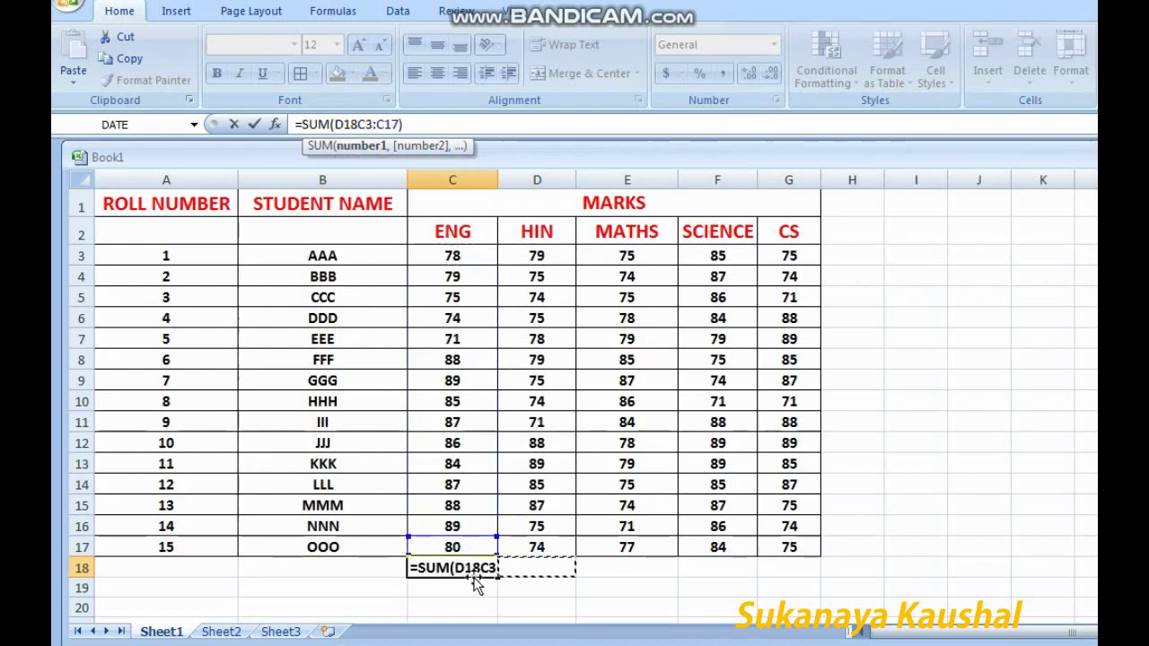
{"action": "left_click", "coordinate": [480, 567]}
{"action": "left_click_drag", "start_coordinate": [512, 569], "coordinate": [308, 569]}
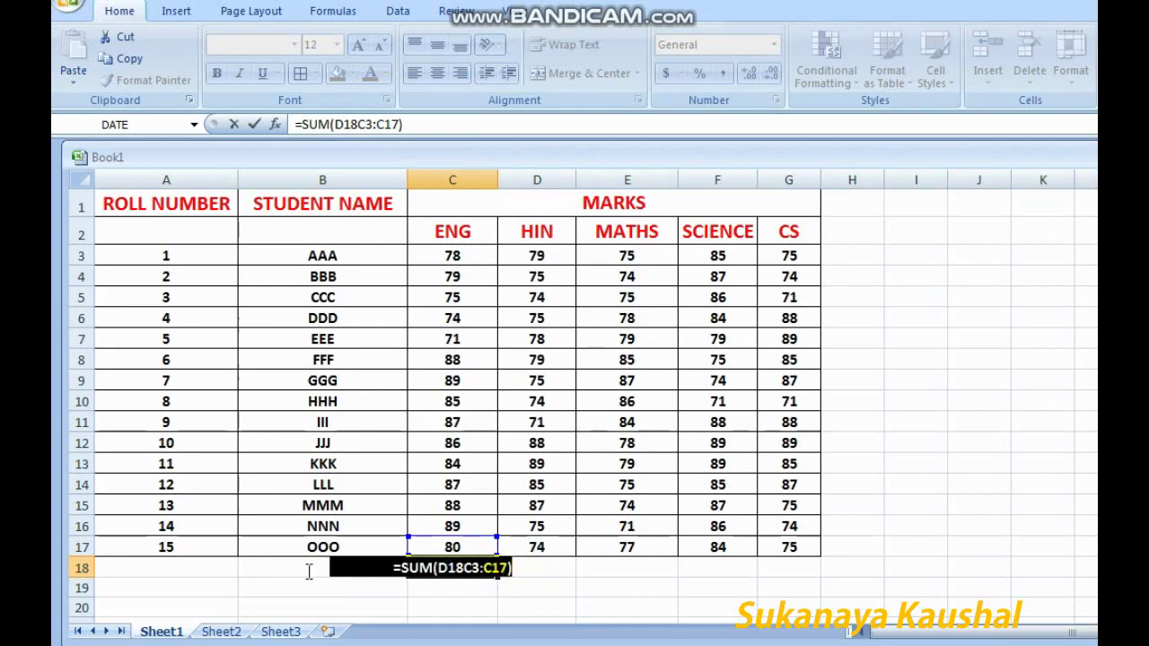
{"action": "left_click", "coordinate": [464, 568]}
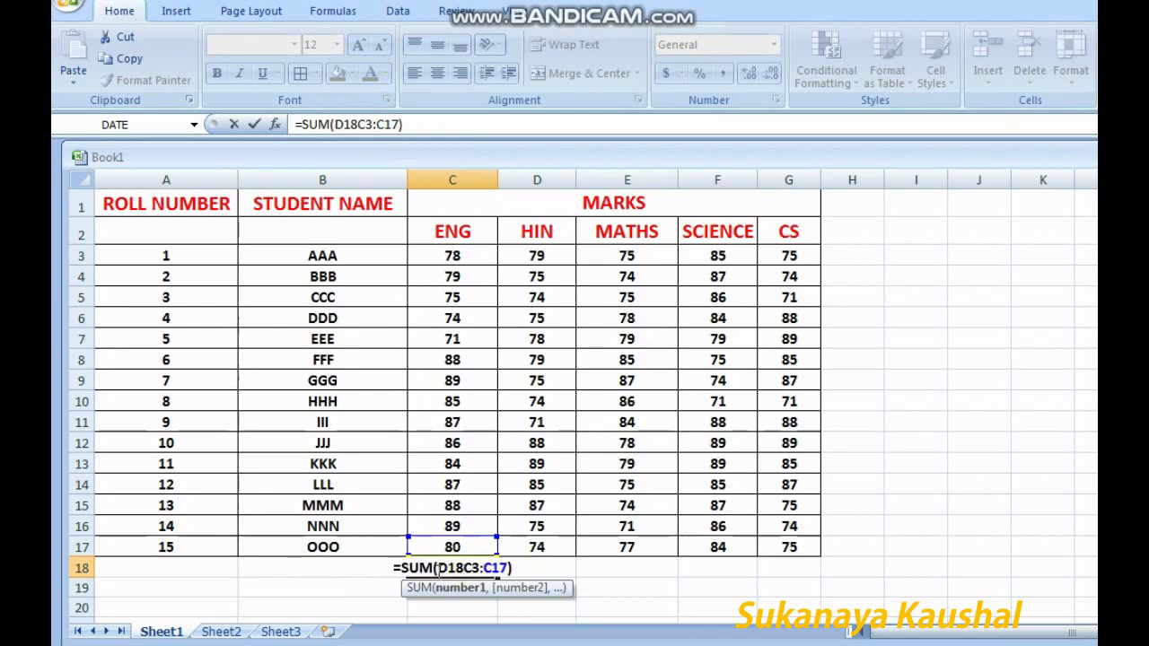
{"action": "key", "text": "BackSpace"}
{"action": "key", "text": "BackSpace"}
{"action": "key", "text": "BackSpace"}
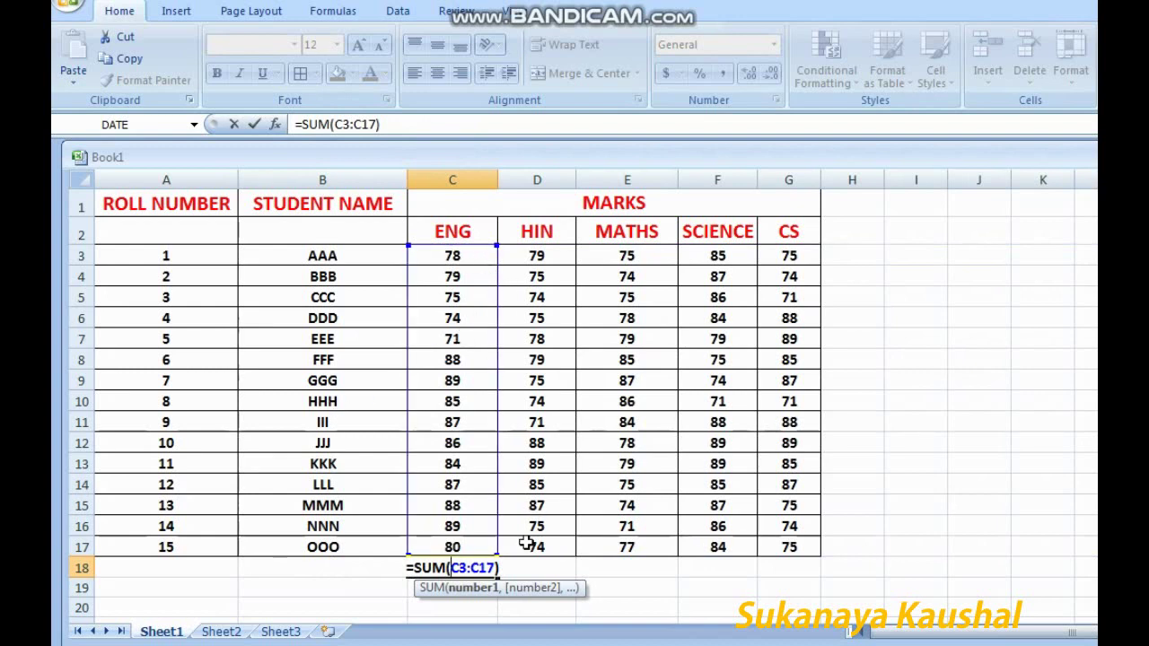
{"action": "left_click", "coordinate": [382, 124]}
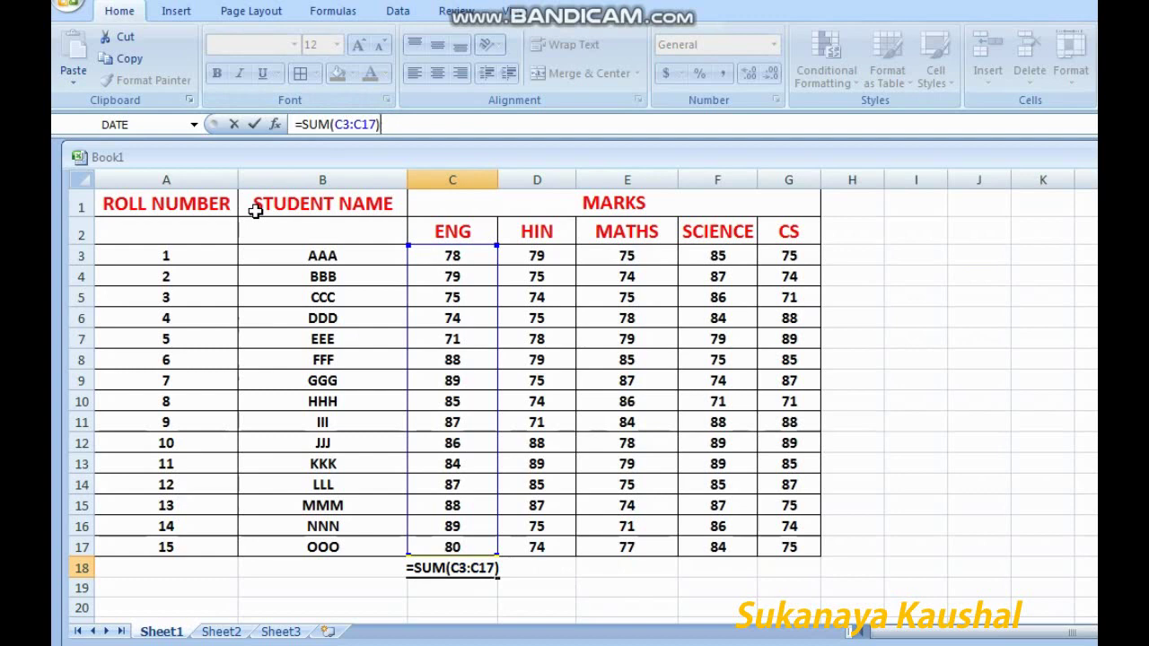
{"action": "key", "text": "Return"}
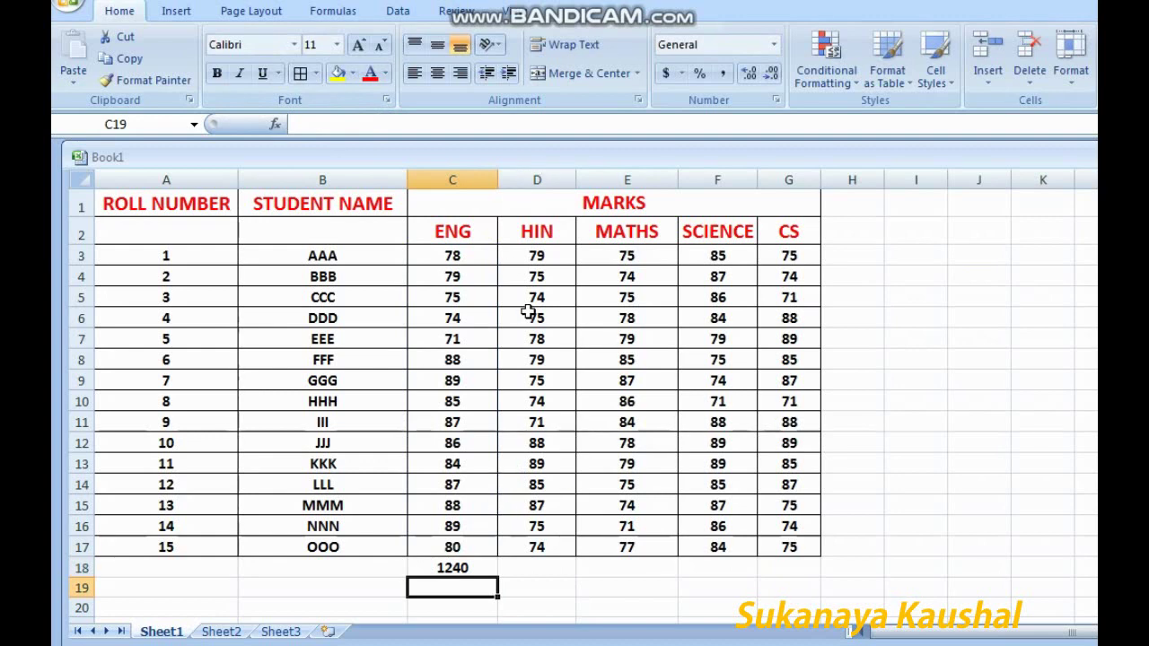
Center the contents of cell D18 below the Hindi marks and set its font size to 12
{"action": "left_click", "coordinate": [549, 255]}
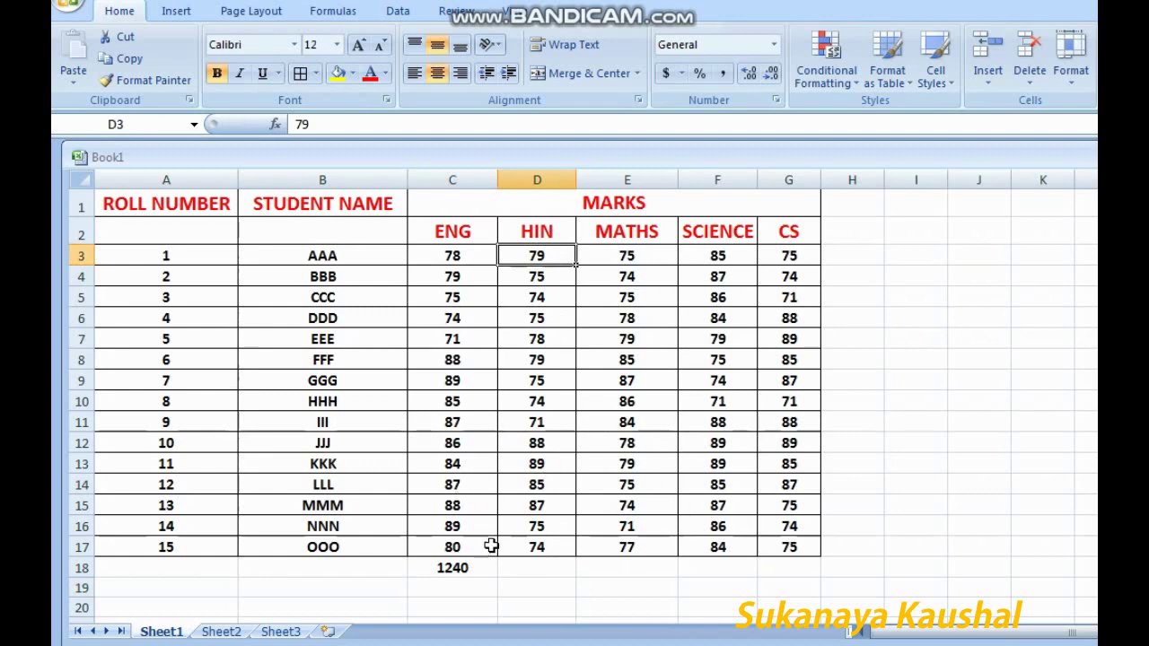
{"action": "left_click", "coordinate": [547, 567]}
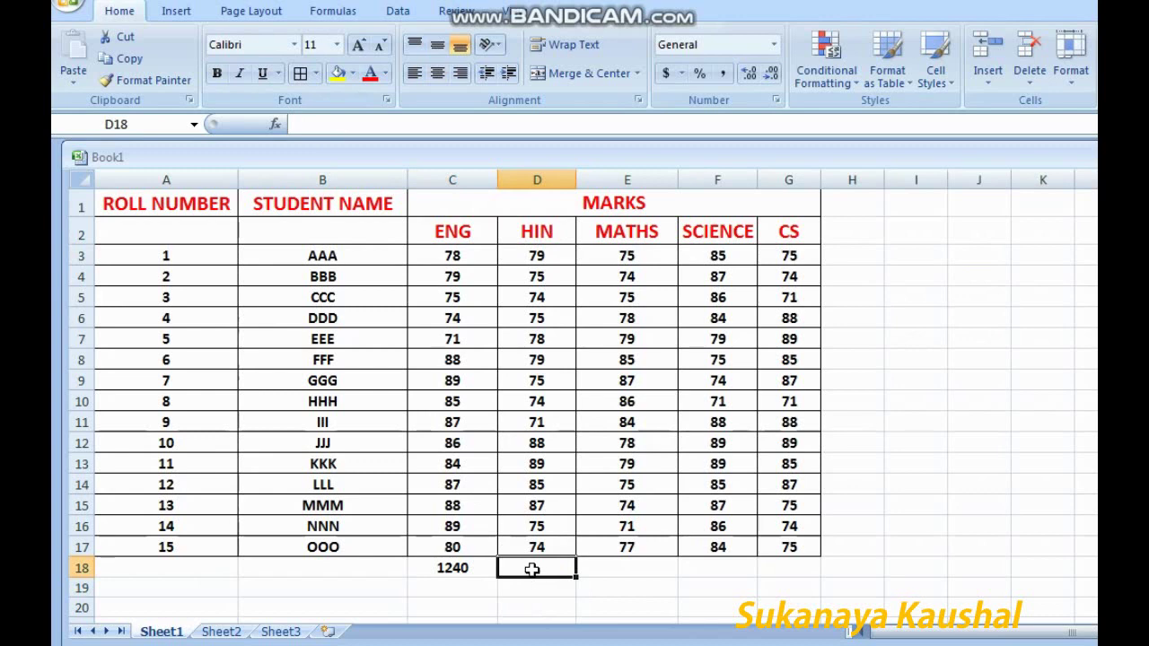
{"action": "left_click", "coordinate": [437, 75]}
{"action": "left_click", "coordinate": [358, 44]}
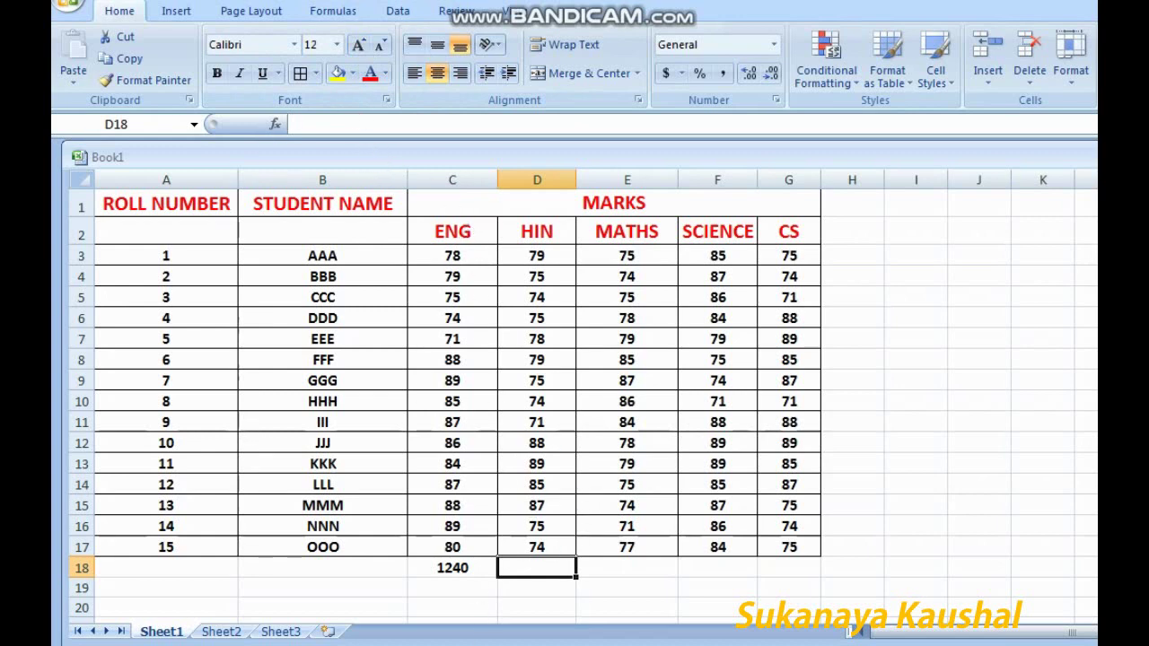
Average the Hindi marks in cell D18 with the formula =AVERAGE(D3:D17)
{"action": "left_click", "coordinate": [338, 122]}
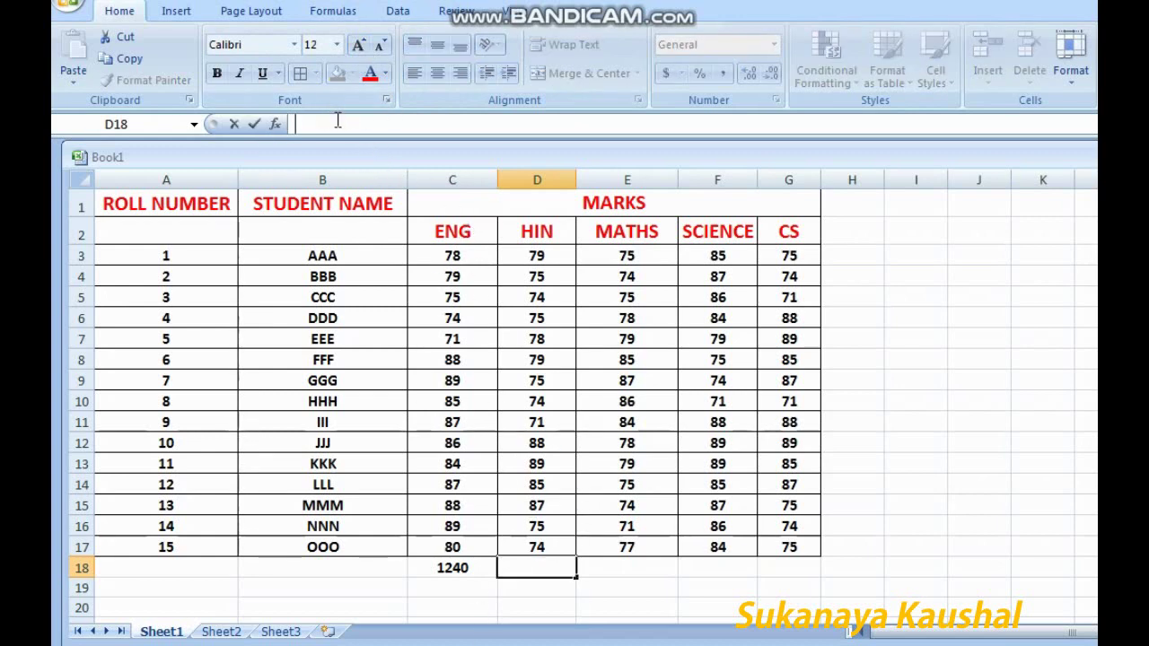
{"action": "type", "text": "="}
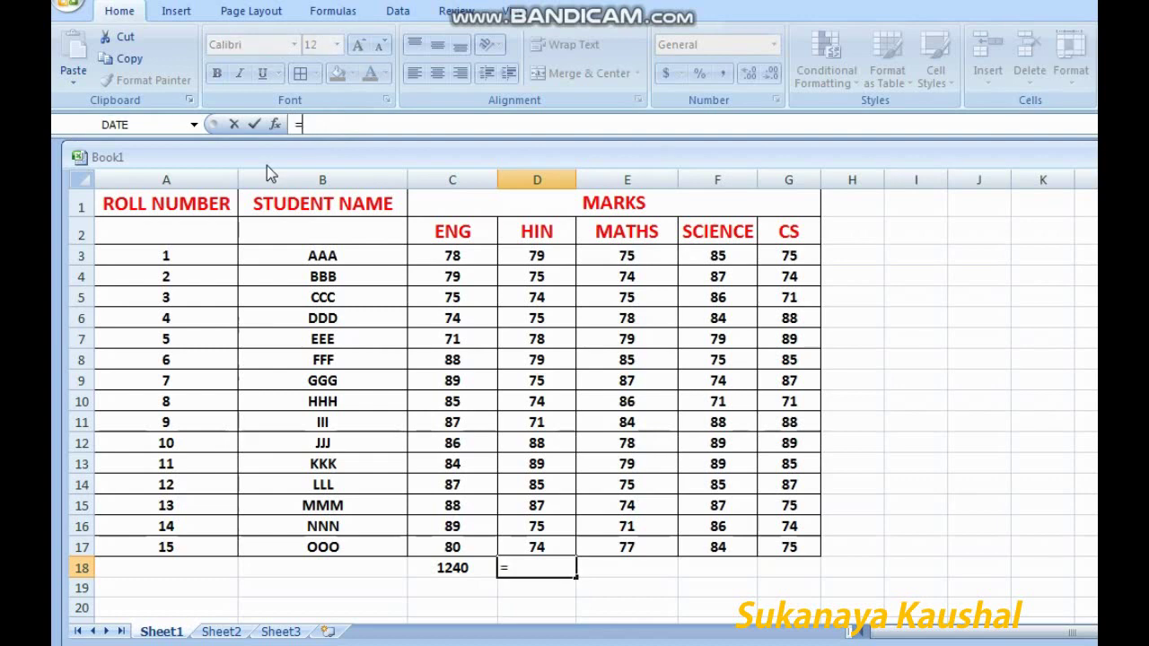
{"action": "type", "text": "AVERAGE"}
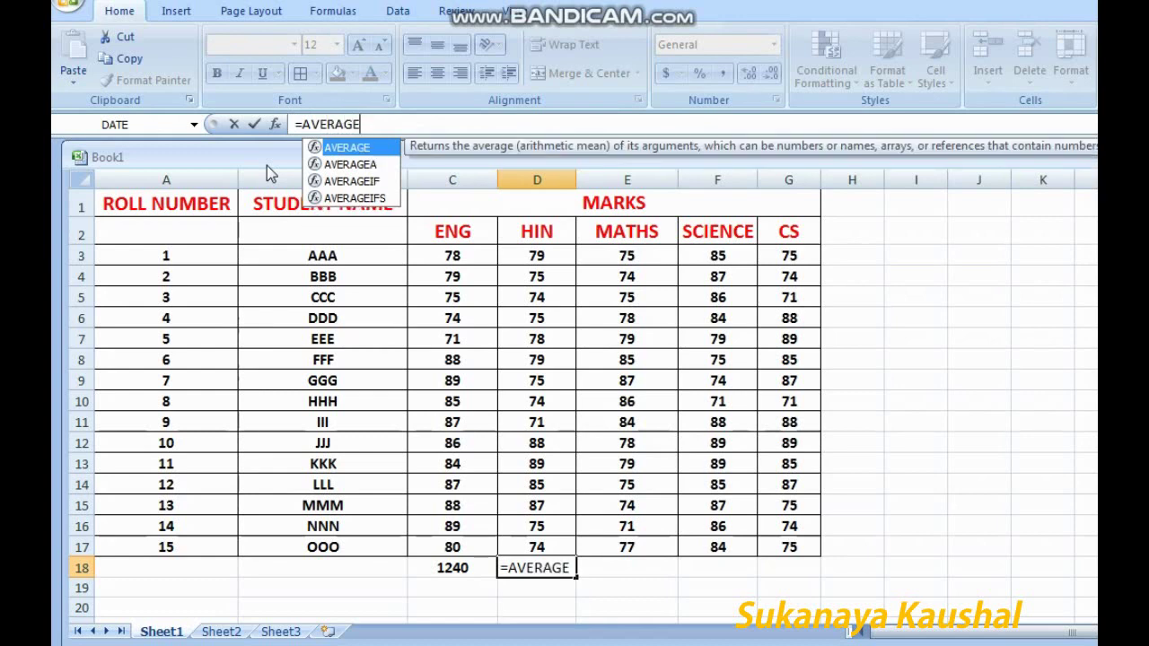
{"action": "type", "text": "("}
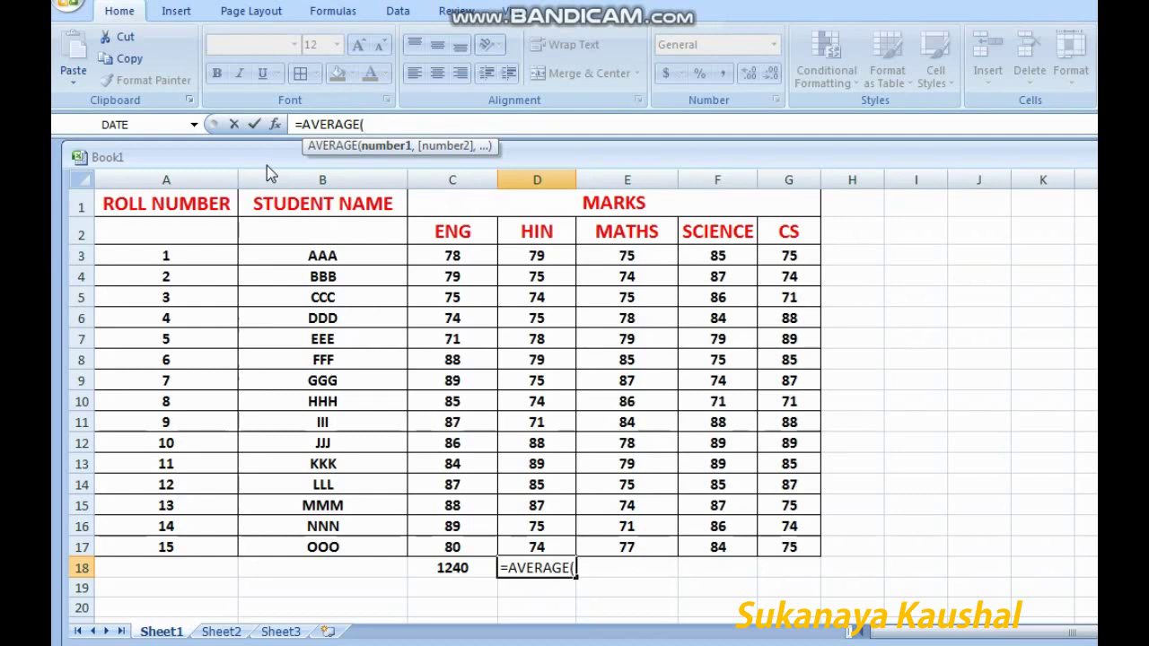
{"action": "left_click", "coordinate": [537, 257]}
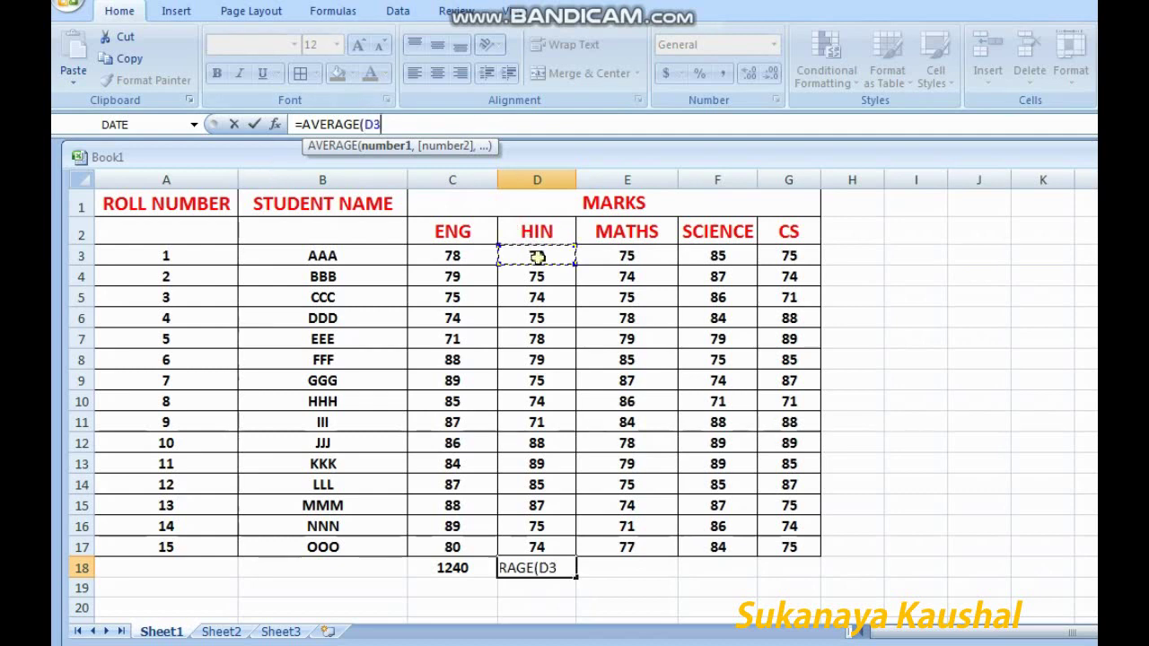
{"action": "left_click", "coordinate": [563, 568]}
{"action": "type", "text": ":"}
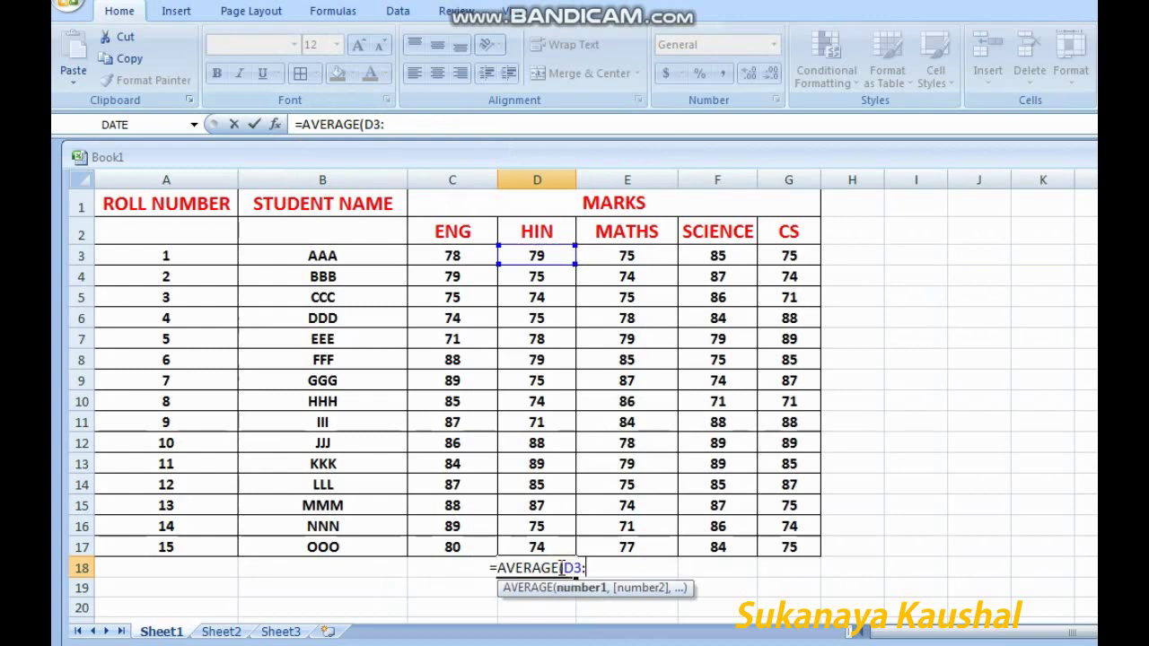
{"action": "left_click", "coordinate": [558, 543]}
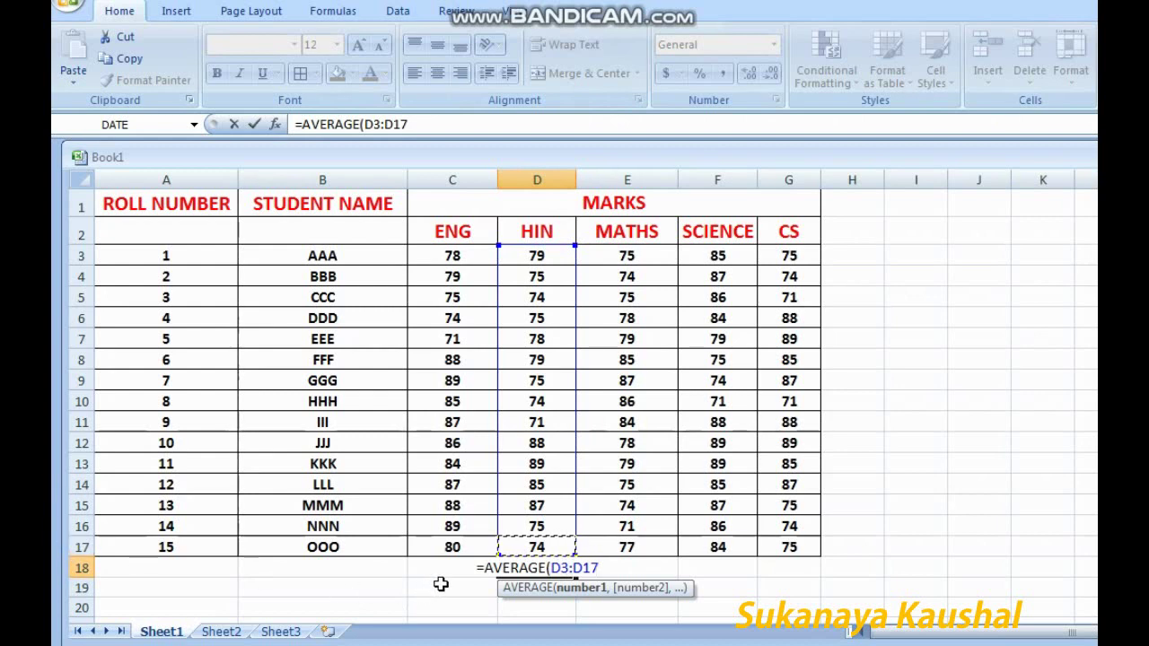
{"action": "type", "text": ")"}
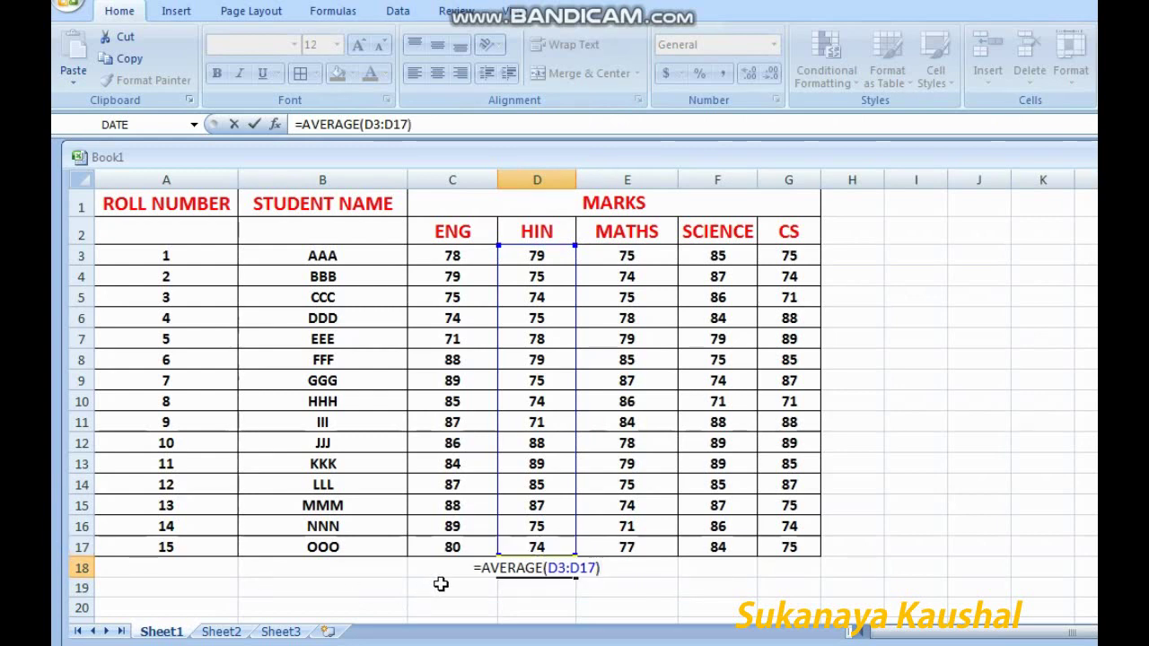
{"action": "key", "text": "Return"}
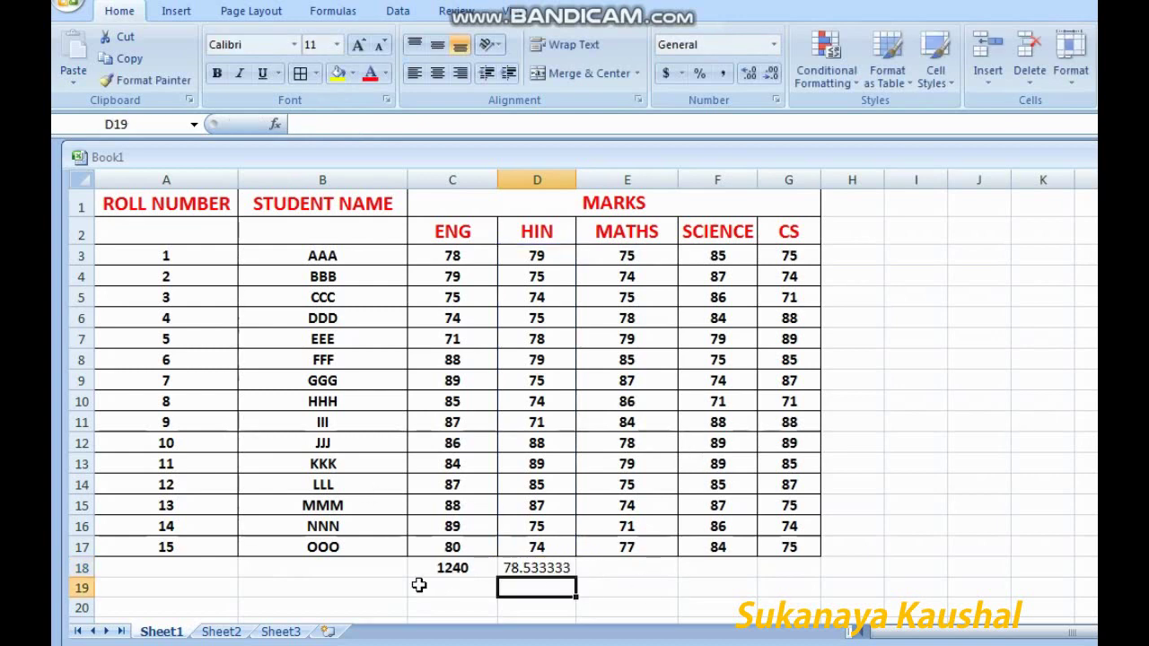
Make the Hindi average in cell D18 bold
{"action": "left_click", "coordinate": [592, 571]}
{"action": "left_click", "coordinate": [531, 569]}
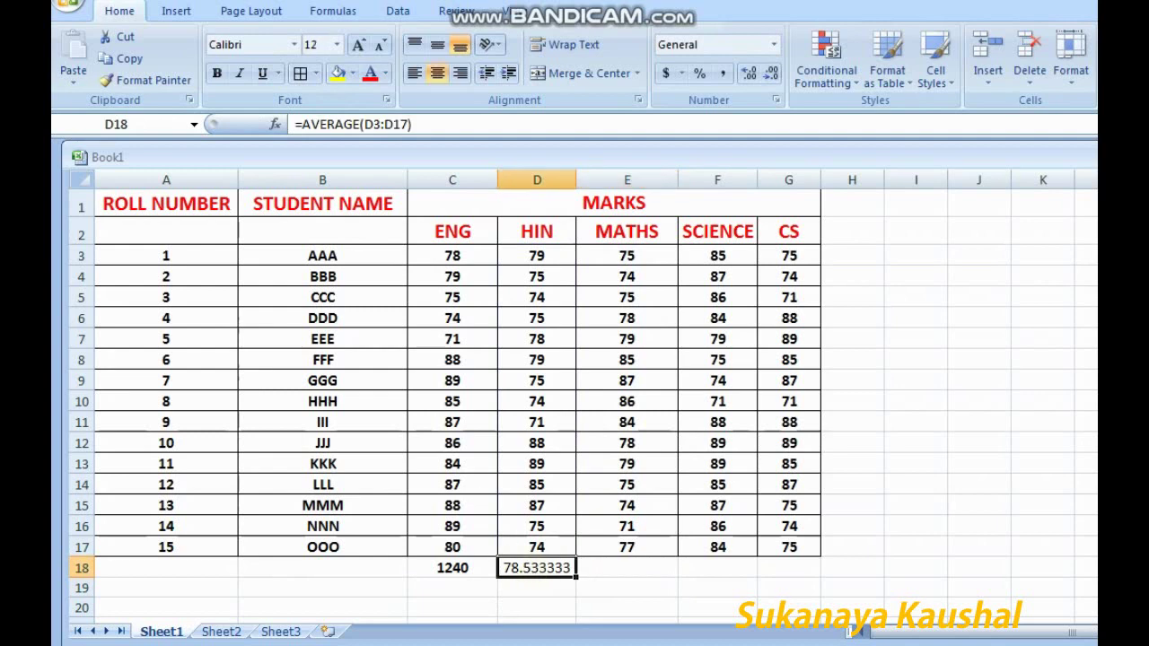
{"action": "left_click", "coordinate": [217, 74]}
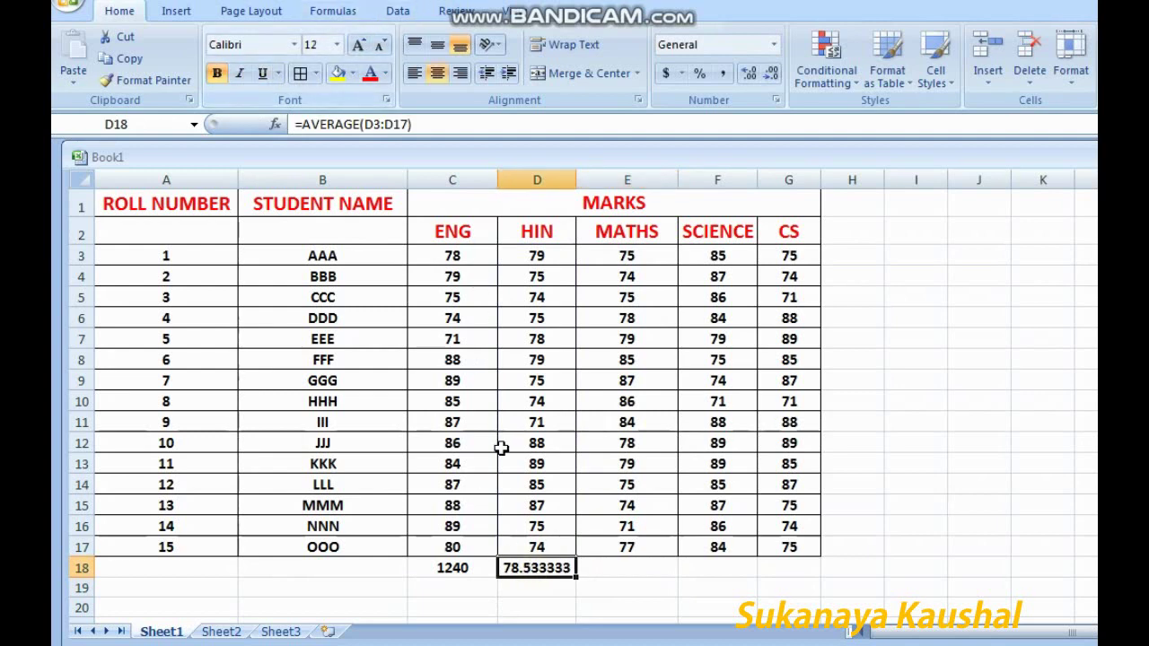
Find the highest Maths mark in cell E18 with the formula =MAX(E3:E17)
{"action": "left_click", "coordinate": [610, 577]}
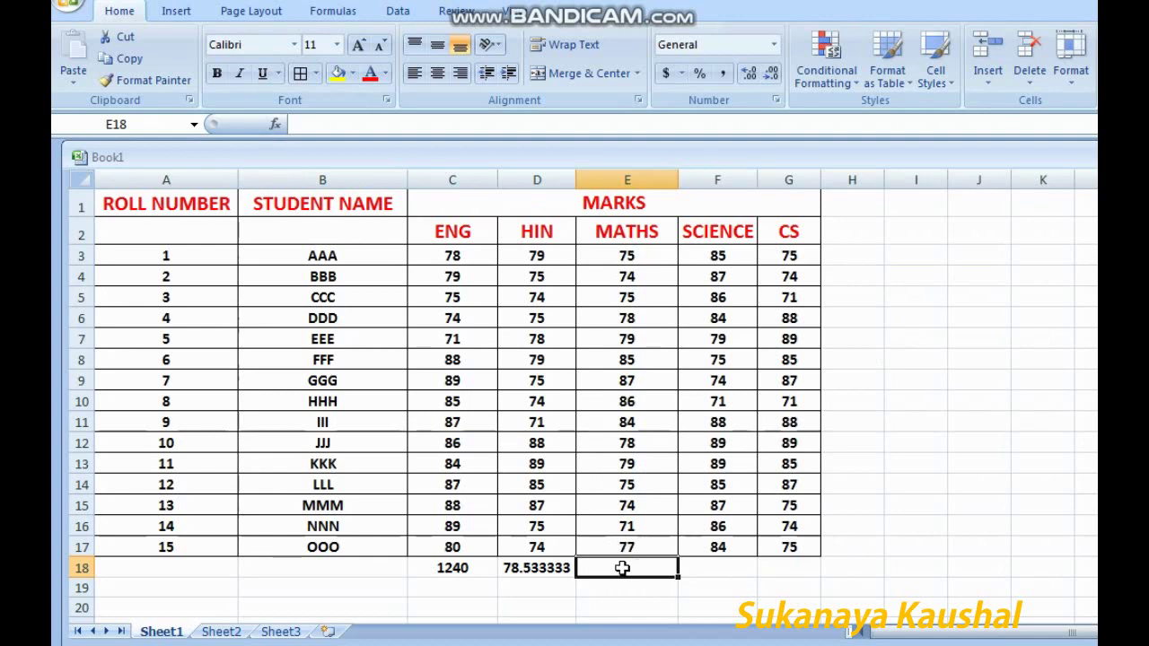
{"action": "left_click", "coordinate": [361, 125]}
{"action": "type", "text": "="}
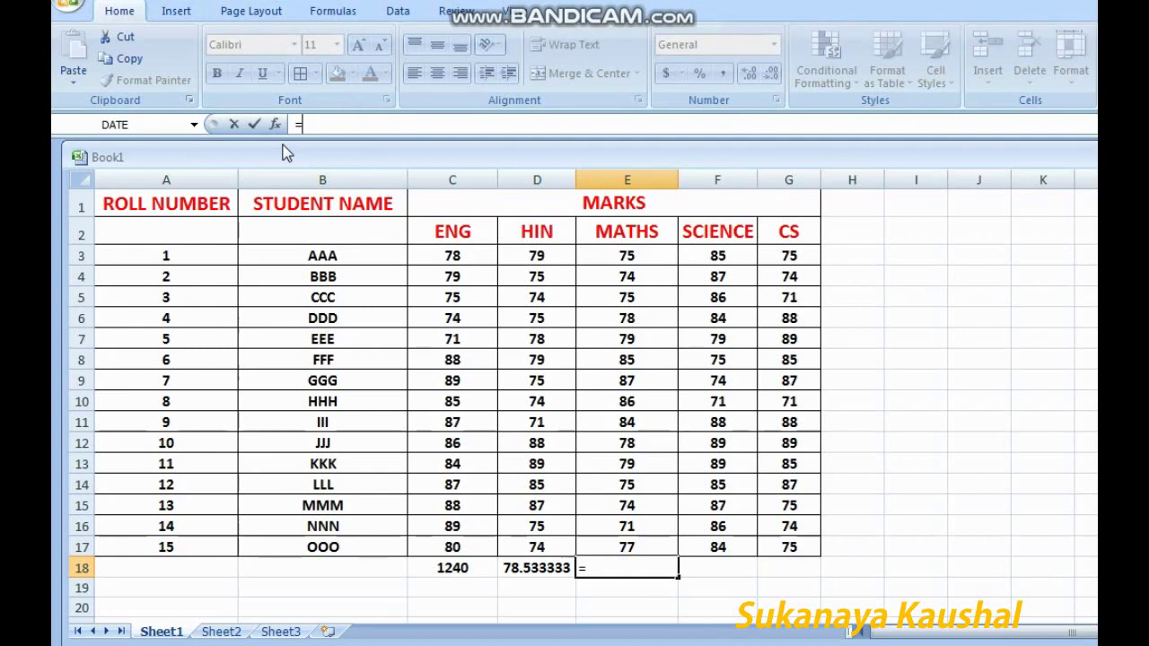
{"action": "type", "text": "MAX"}
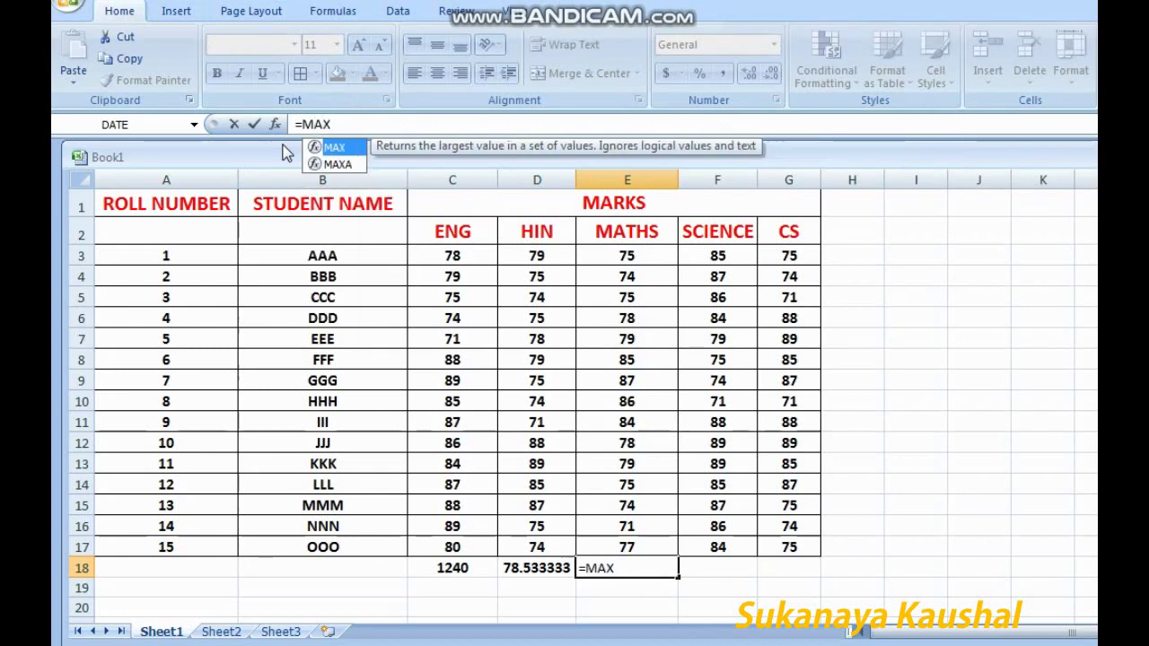
{"action": "type", "text": "("}
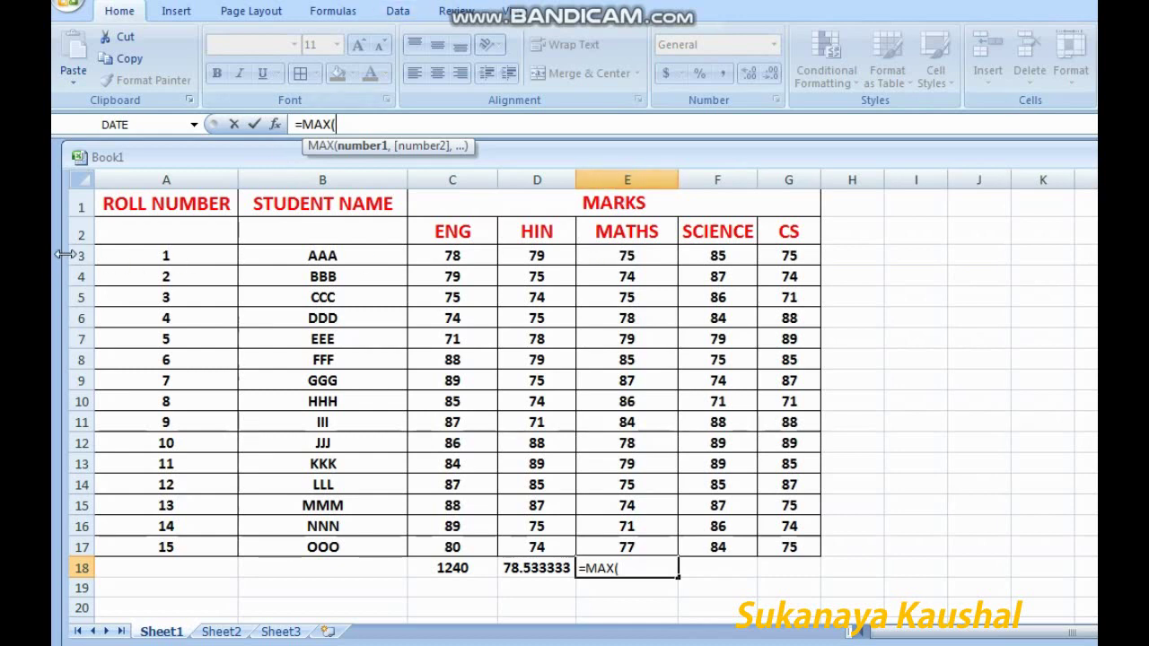
{"action": "left_click", "coordinate": [661, 254]}
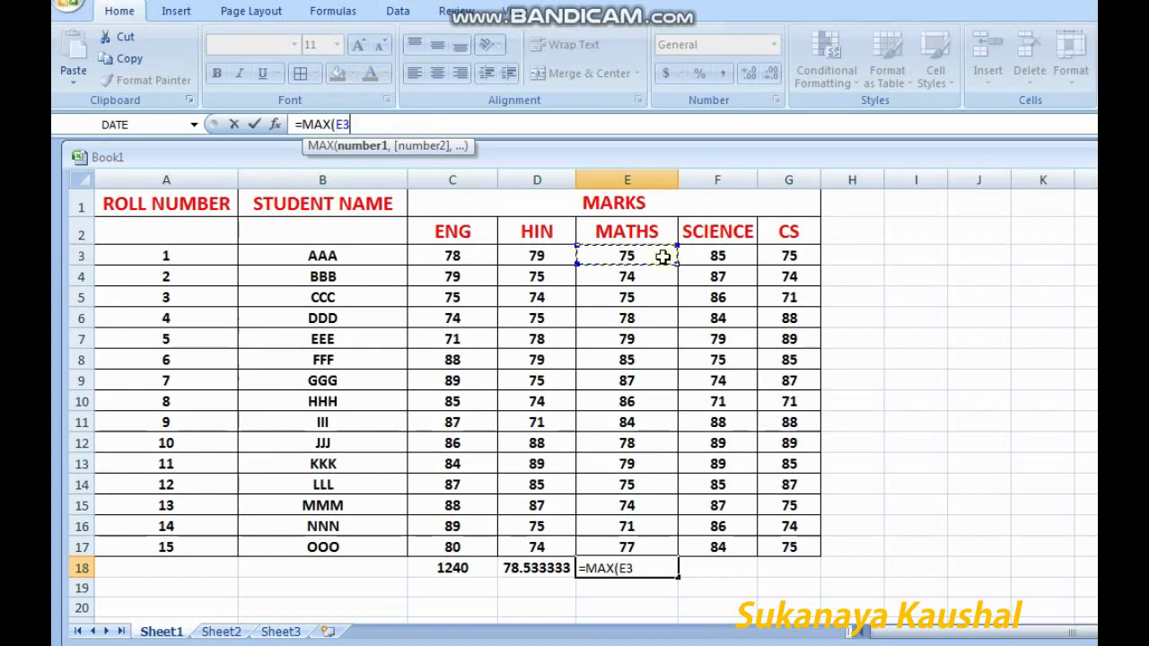
{"action": "left_click", "coordinate": [648, 565]}
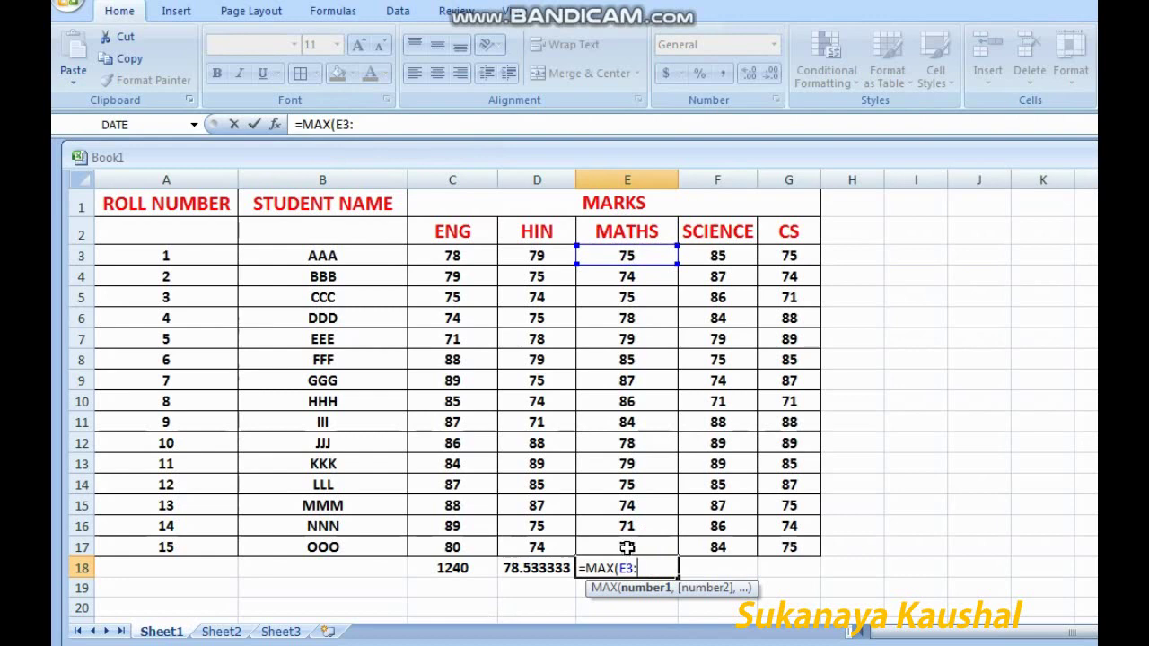
{"action": "left_click", "coordinate": [627, 547]}
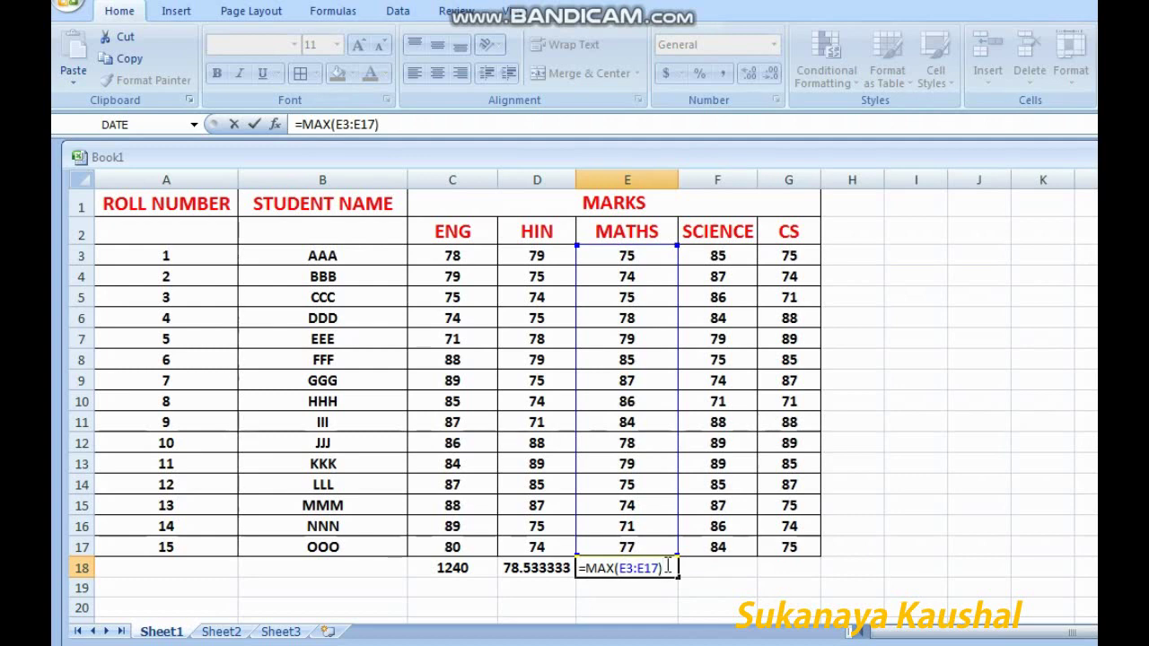
{"action": "key", "text": "Return"}
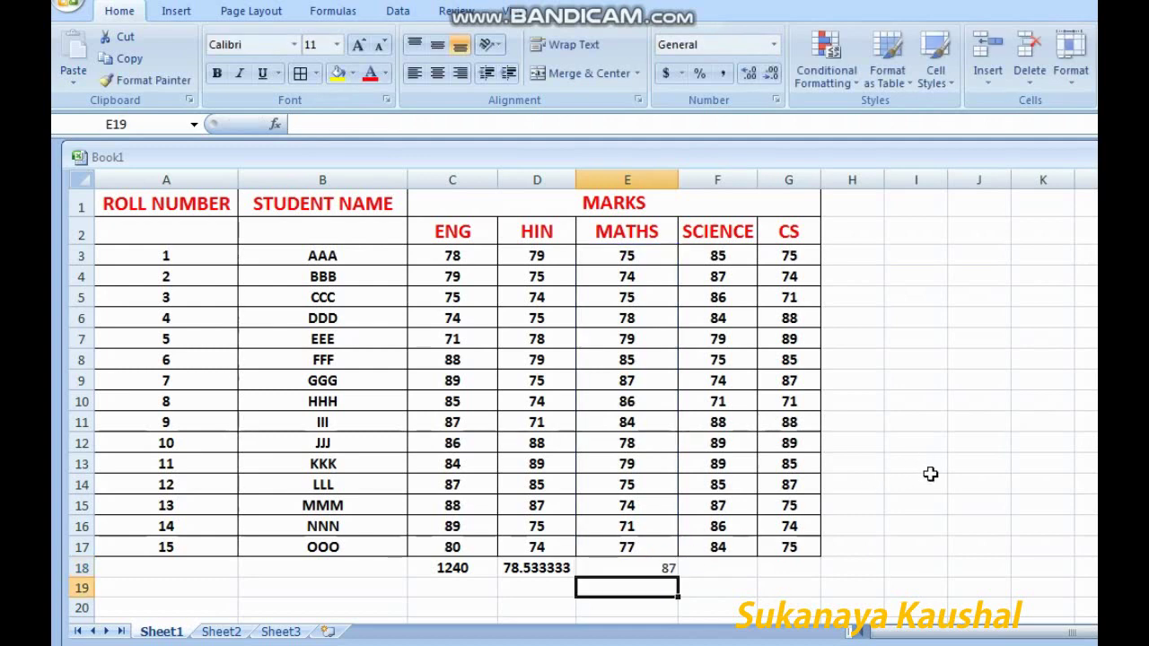
Format the Maths maximum in E18 as bold, centered text at font size 12
{"action": "left_click", "coordinate": [662, 566]}
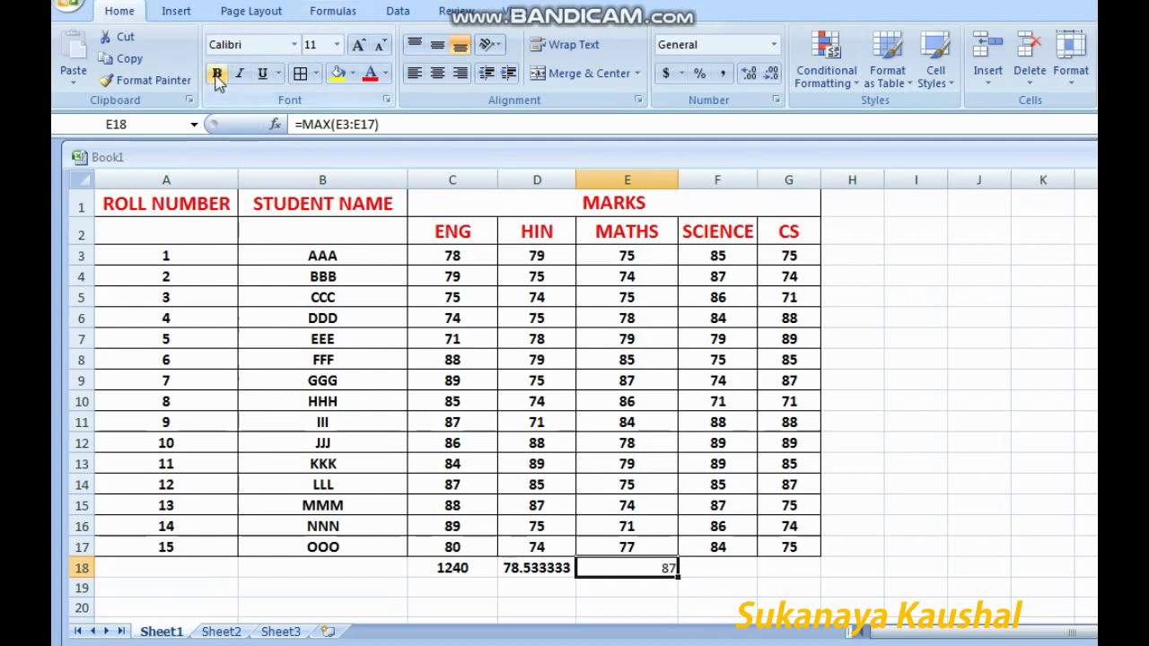
{"action": "left_click", "coordinate": [437, 73]}
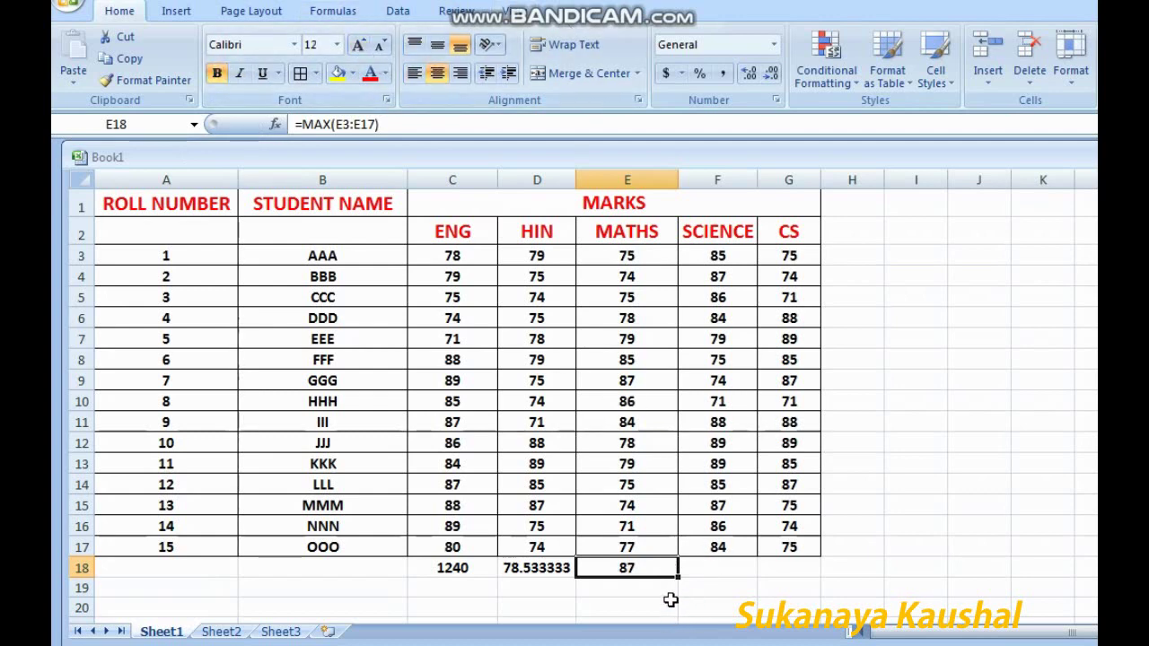
Check the Maths maximum in E18 against the marks in E3:E17
{"action": "left_click_drag", "start_coordinate": [669, 600], "coordinate": [664, 588]}
{"action": "left_click_drag", "start_coordinate": [623, 255], "coordinate": [626, 546]}
{"action": "left_click", "coordinate": [619, 377]}
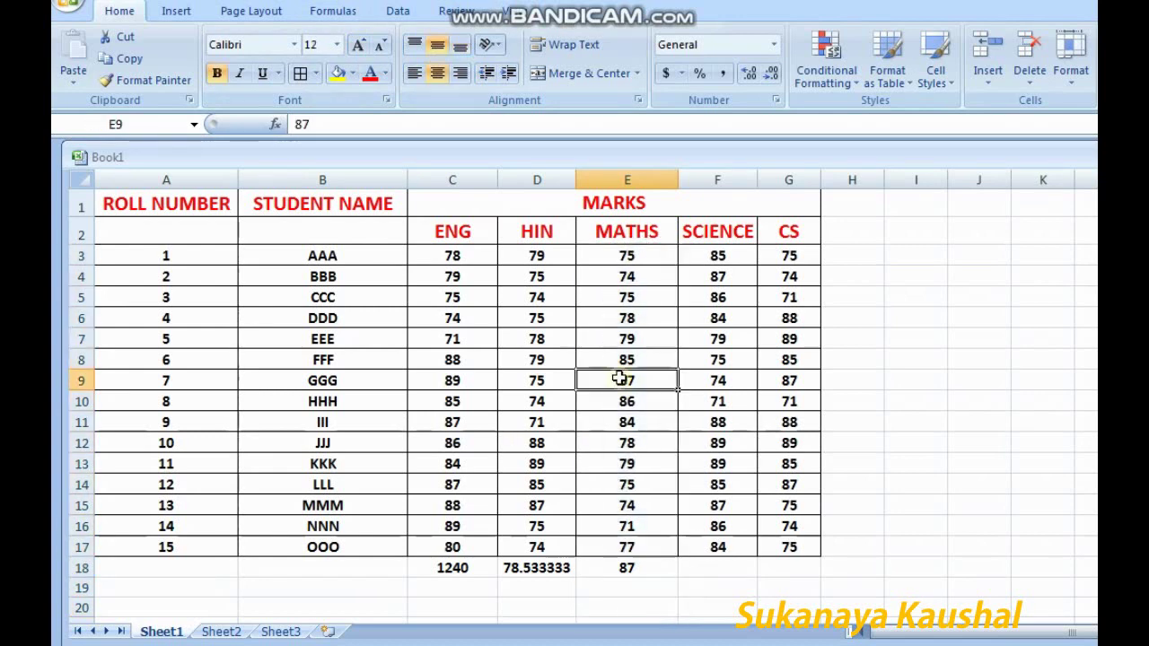
{"action": "left_click", "coordinate": [629, 568]}
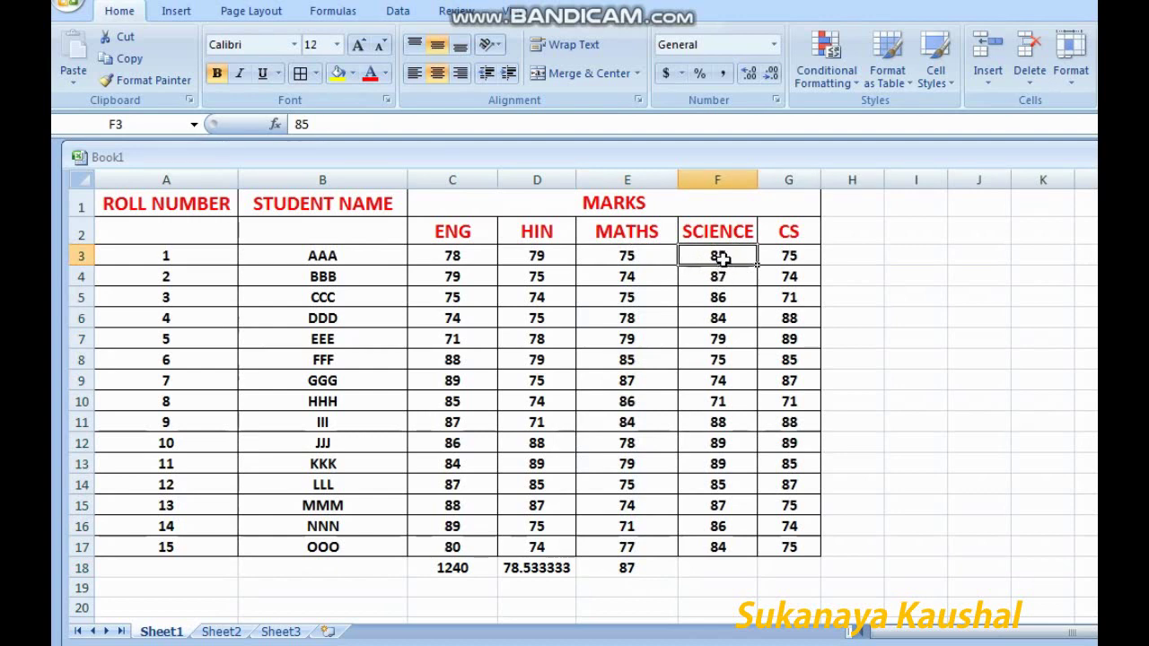
Find the lowest Science mark in cell F18 with the formula =MIN(F3:F17)
{"action": "left_click", "coordinate": [715, 566]}
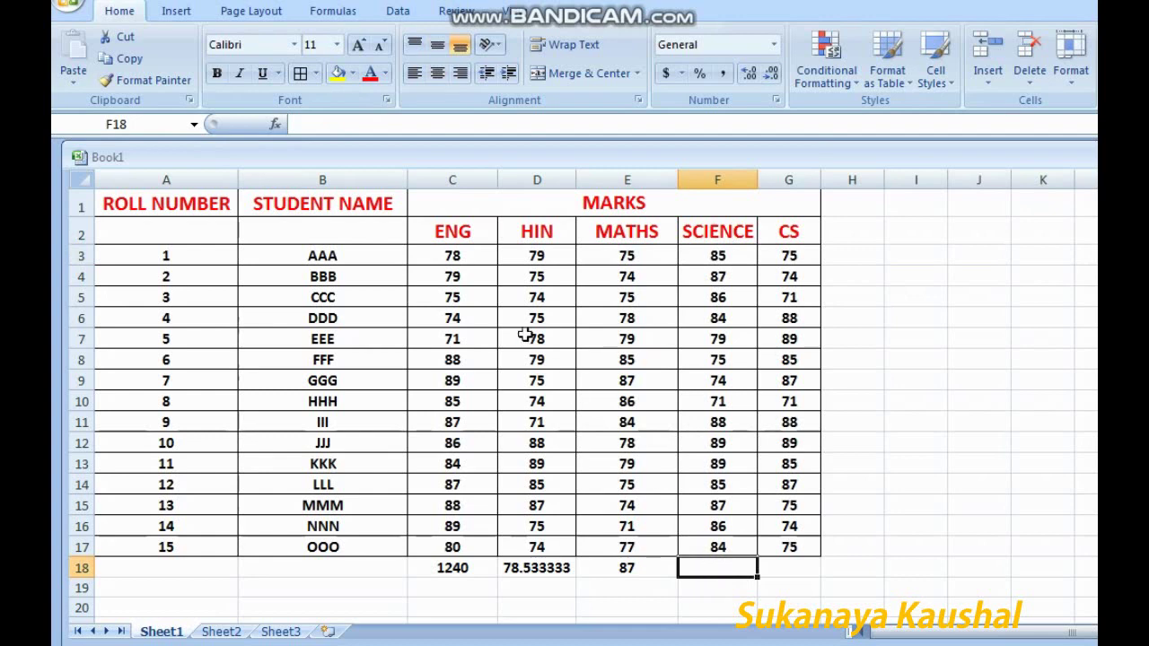
{"action": "left_click", "coordinate": [399, 126]}
{"action": "type", "text": "="}
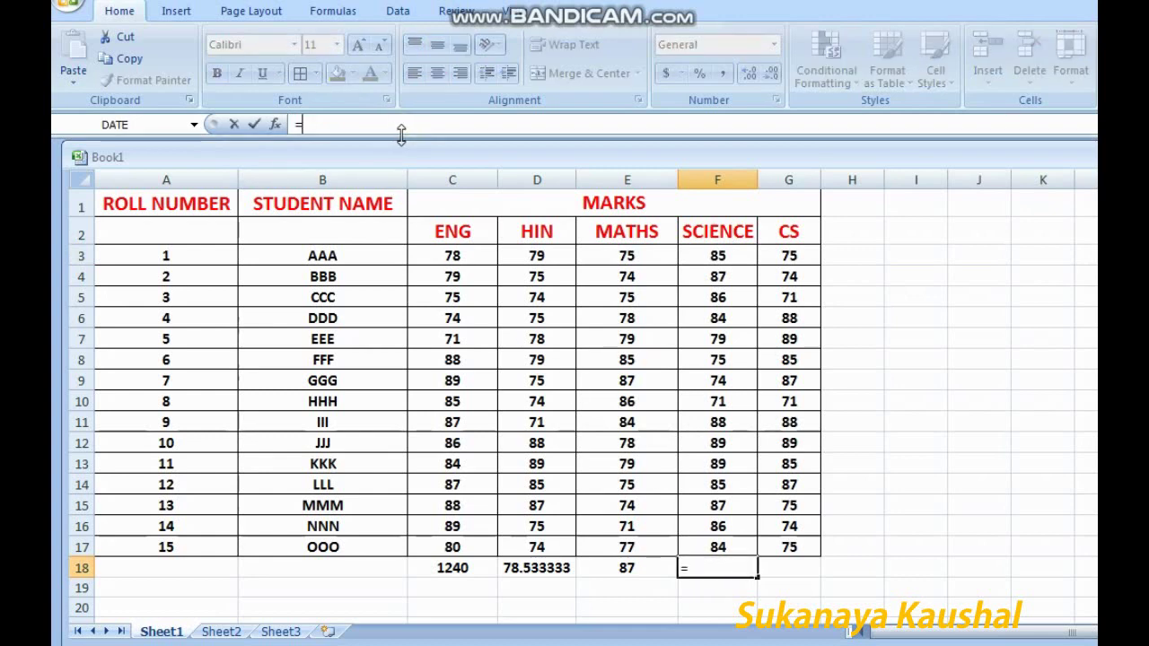
{"action": "type", "text": "MIN("}
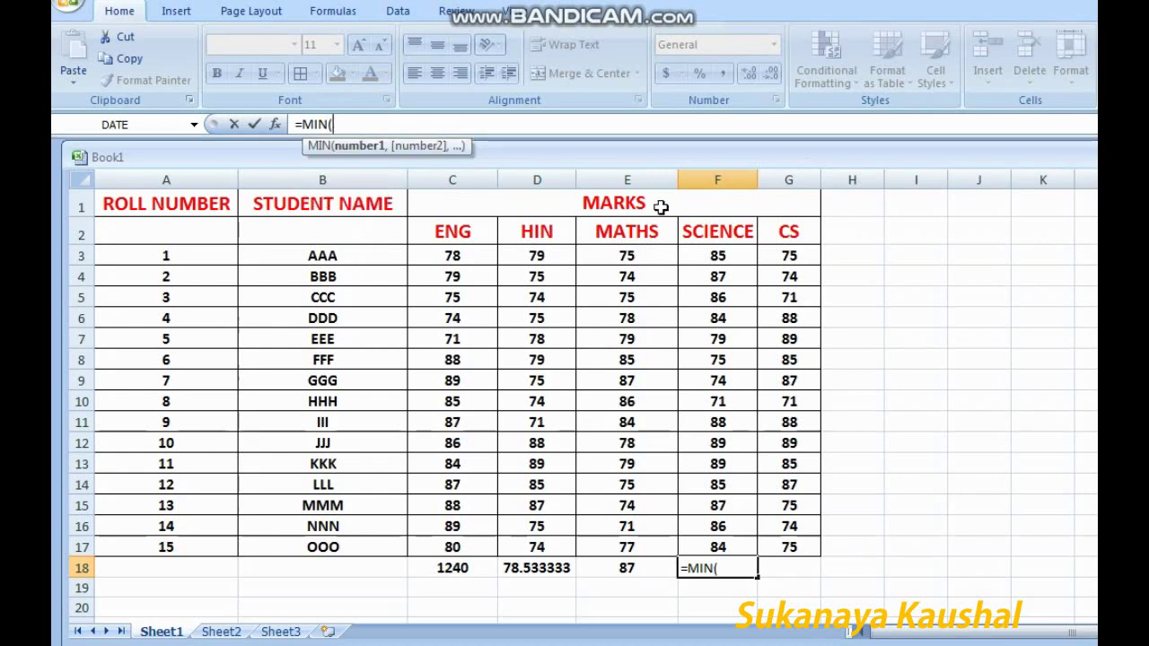
{"action": "left_click", "coordinate": [707, 255]}
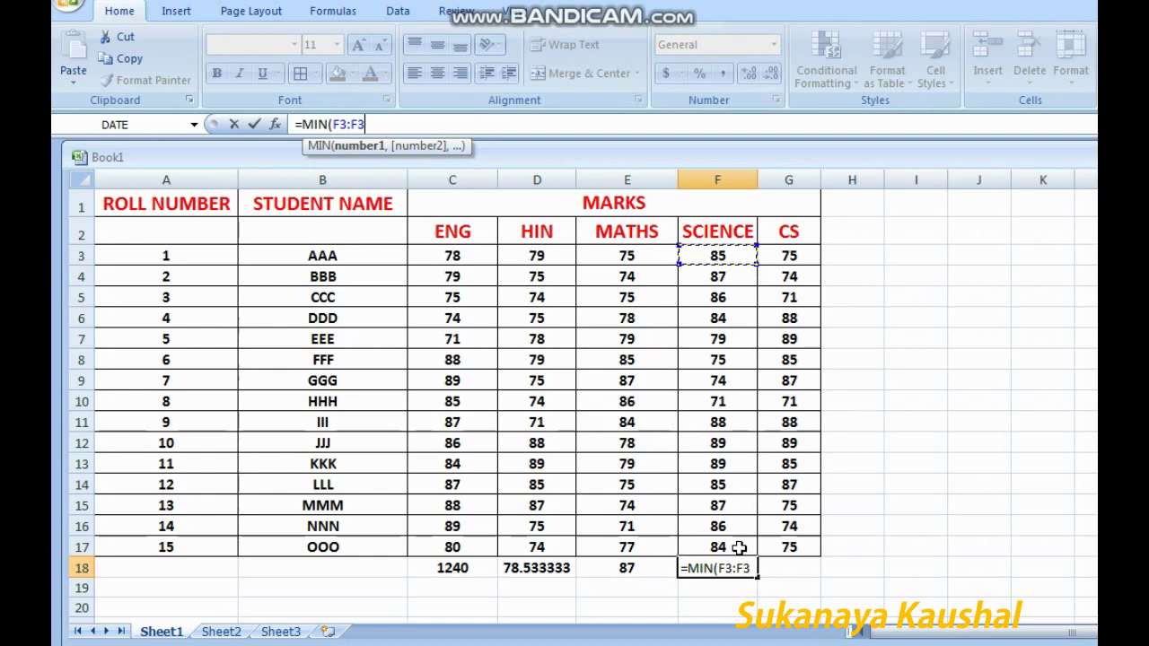
{"action": "left_click", "coordinate": [736, 547], "text": "shift"}
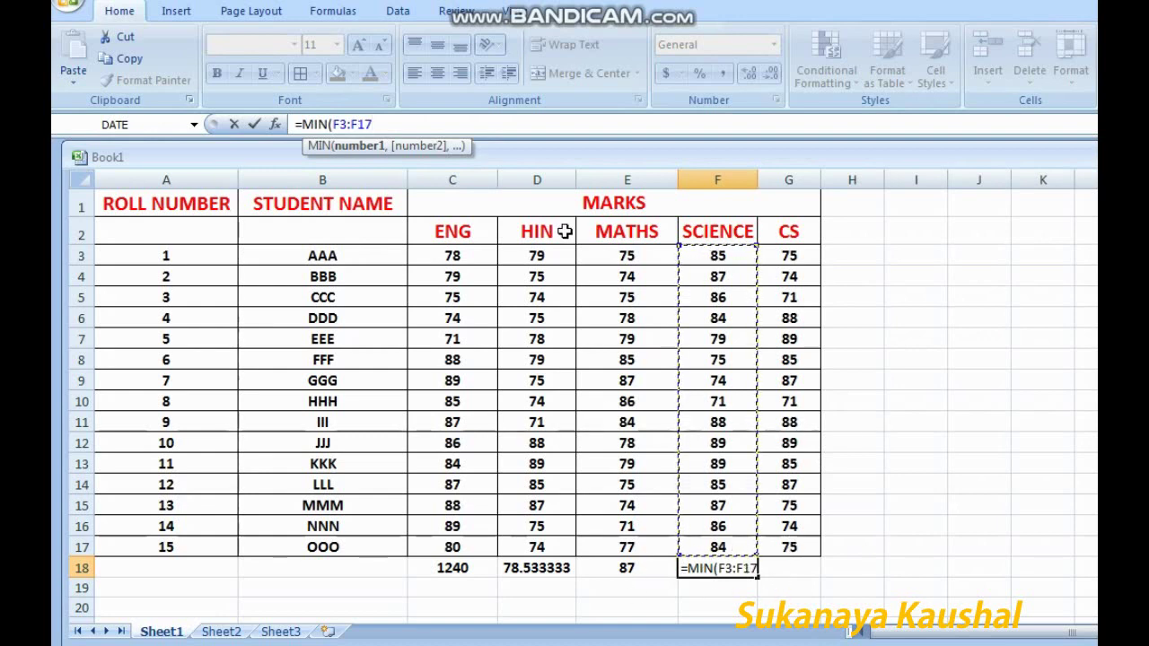
{"action": "type", "text": ")"}
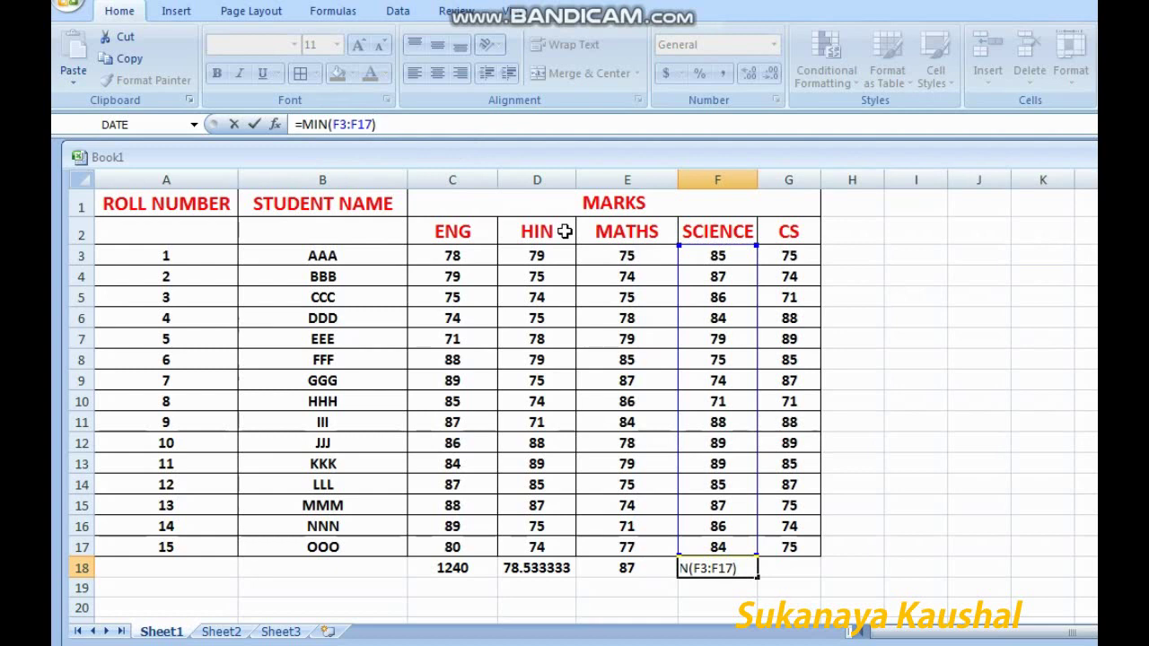
{"action": "key", "text": "Return"}
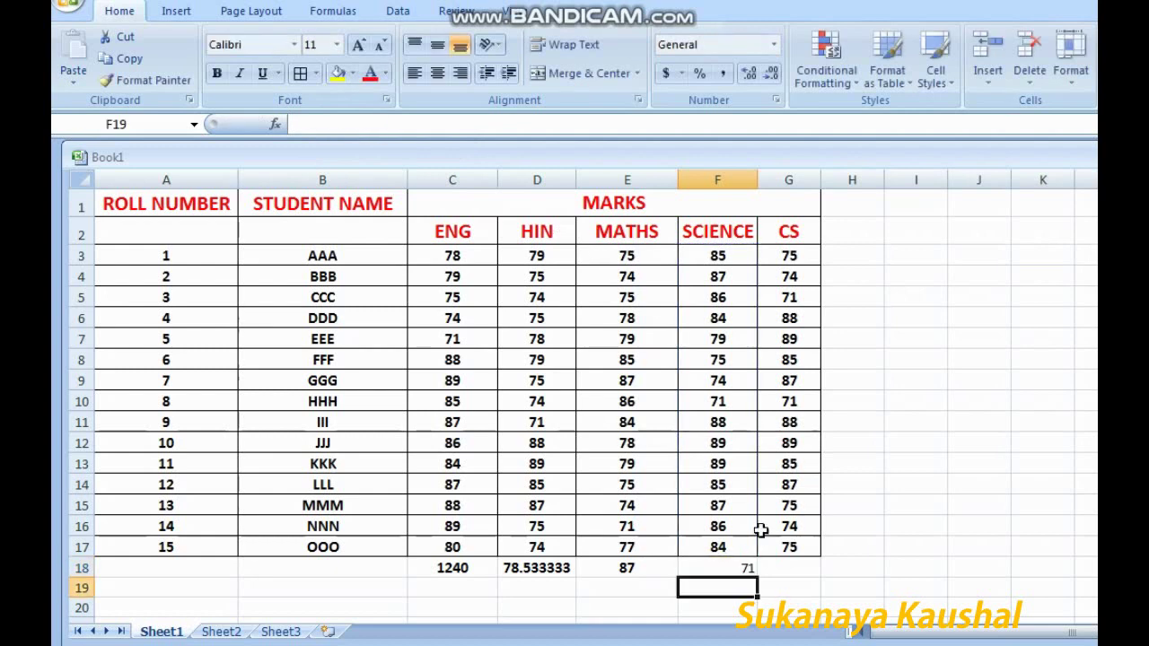
Format the Science minimum in F18 as bold, centered text at font size 12
{"action": "left_click", "coordinate": [748, 567]}
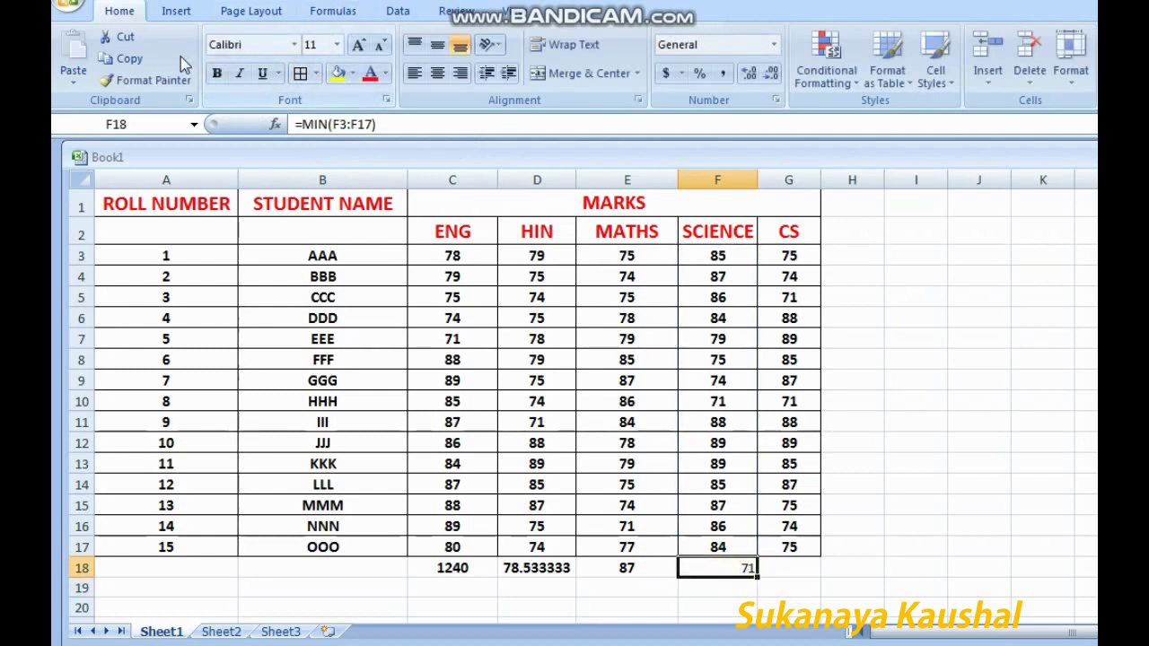
{"action": "left_click", "coordinate": [216, 73]}
{"action": "left_click", "coordinate": [437, 73]}
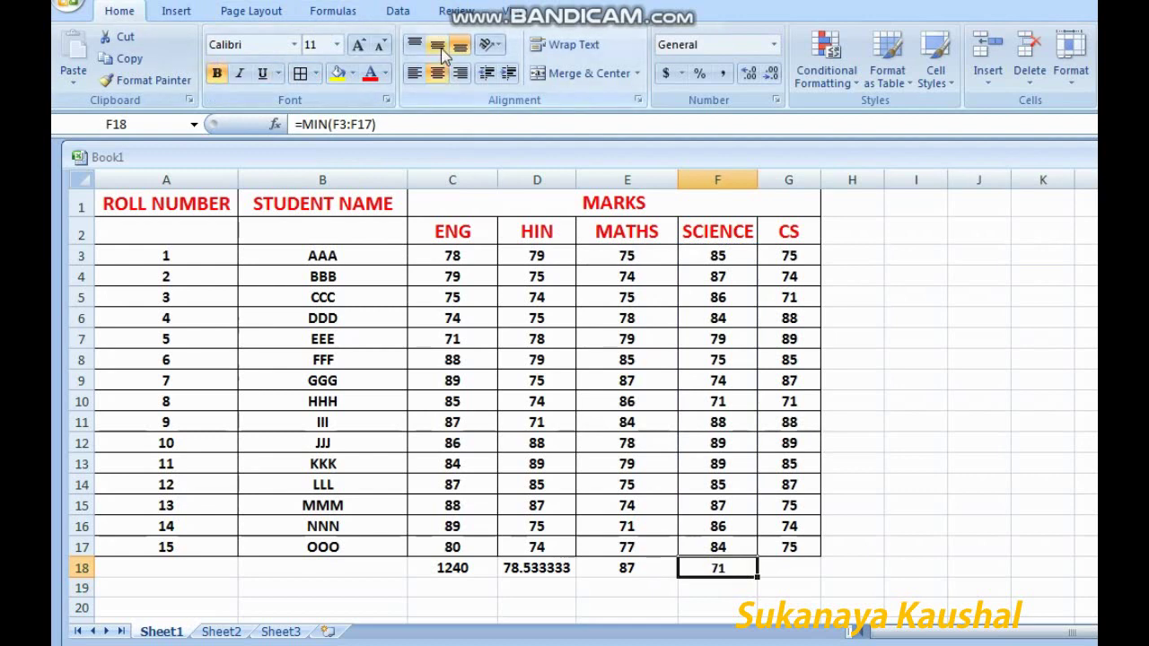
{"action": "left_click", "coordinate": [359, 46]}
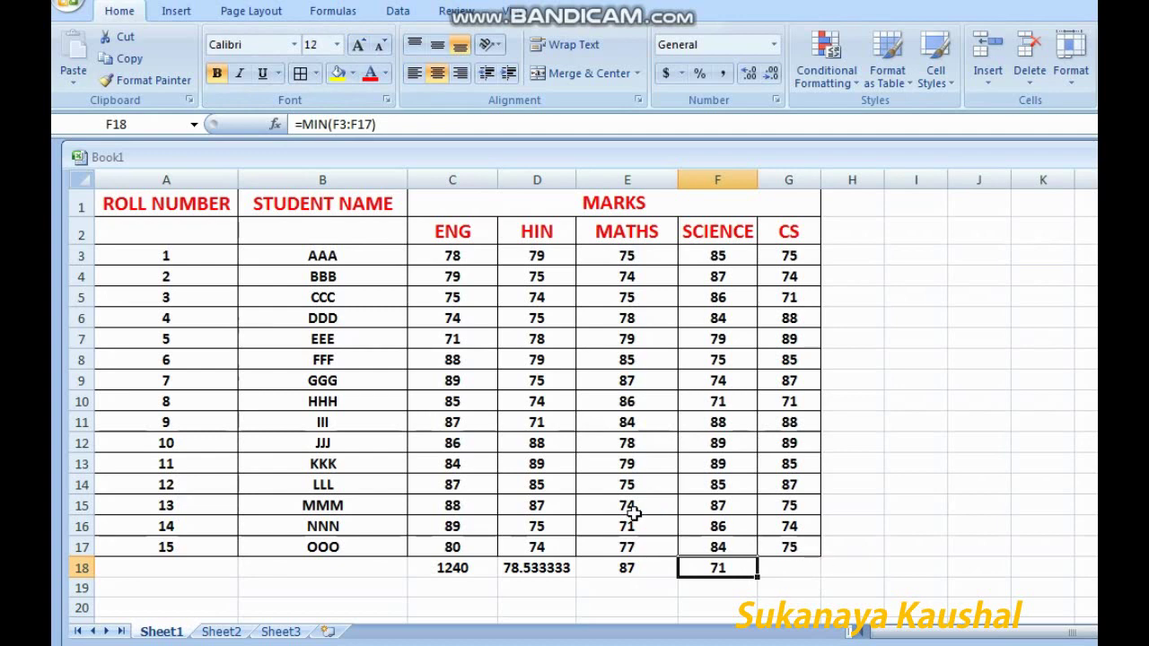
Begin an IF formula in cell G18 under the CS marks with the condition G3<=75
{"action": "left_click", "coordinate": [790, 569]}
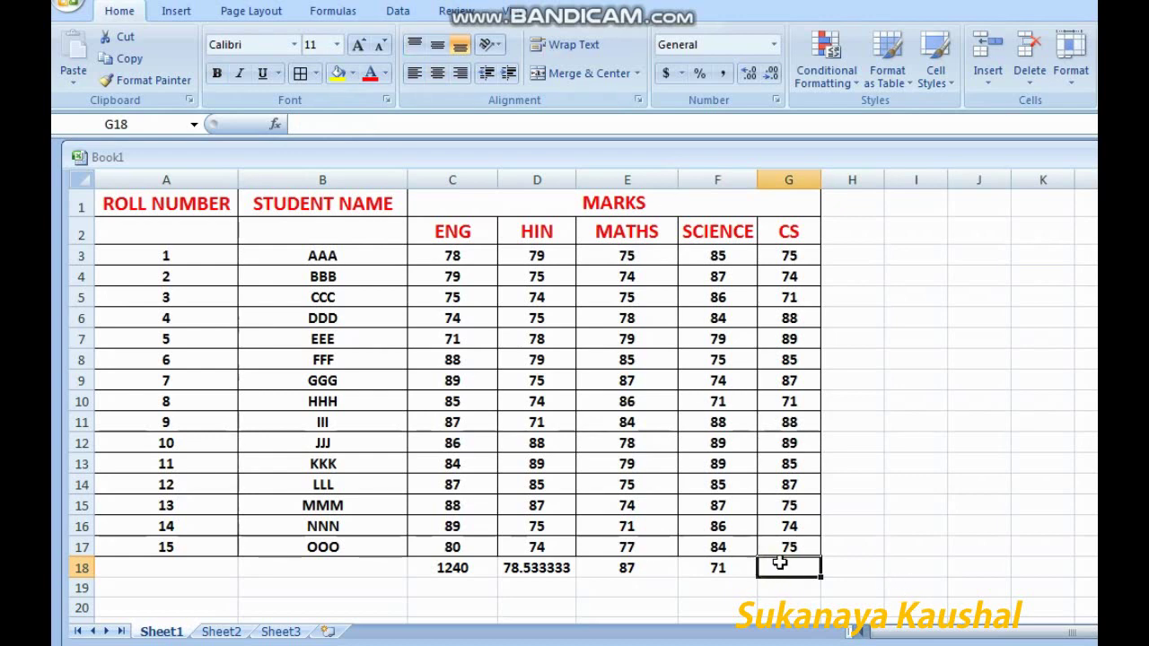
{"action": "left_click", "coordinate": [406, 123]}
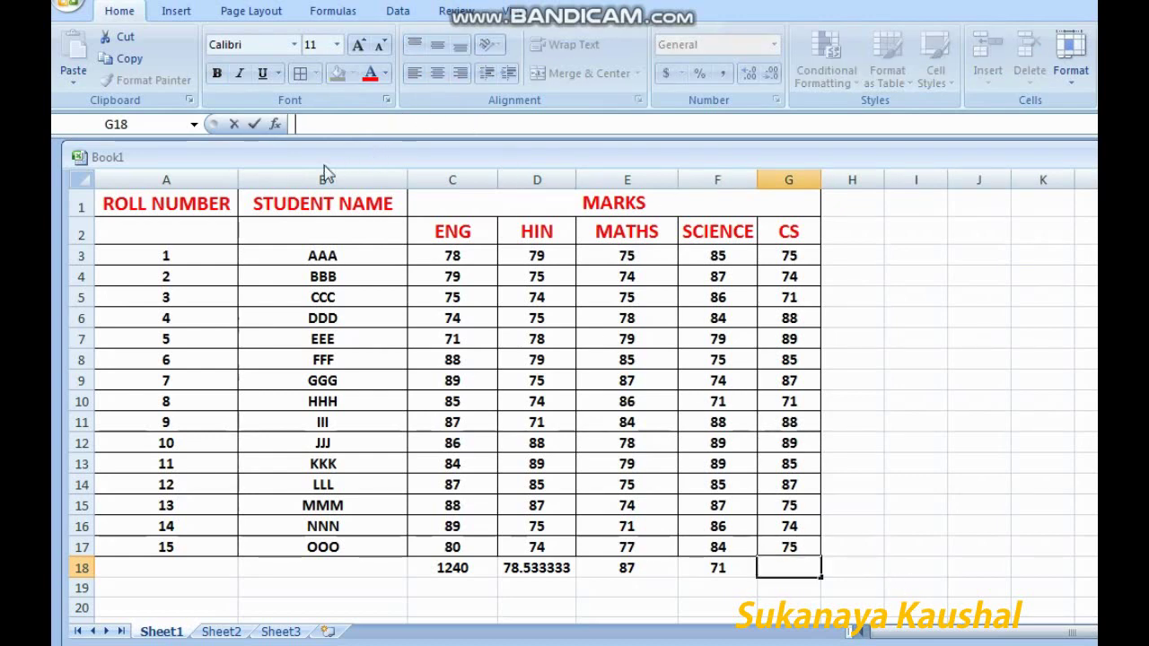
{"action": "type", "text": "="}
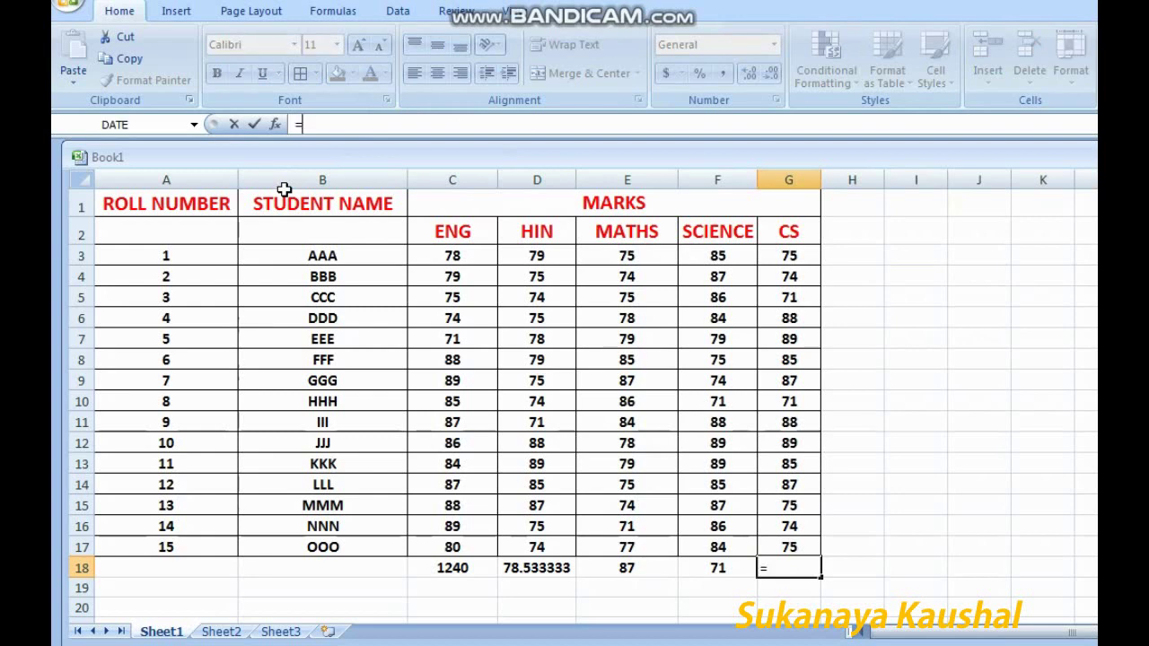
{"action": "type", "text": "lF"}
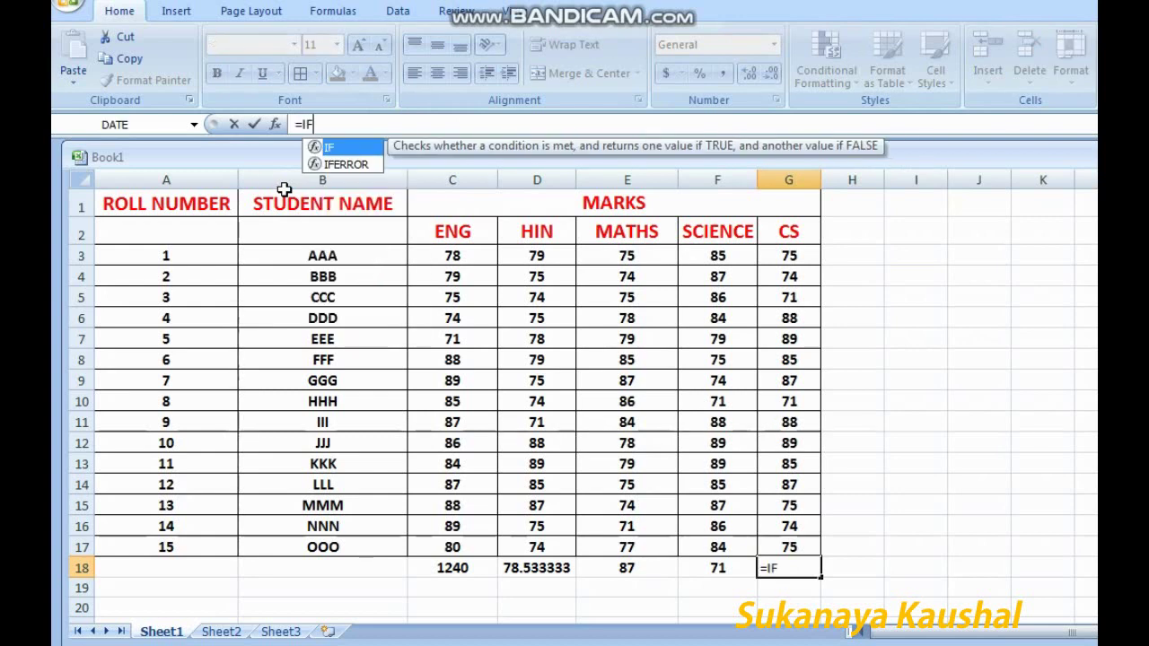
{"action": "type", "text": "("}
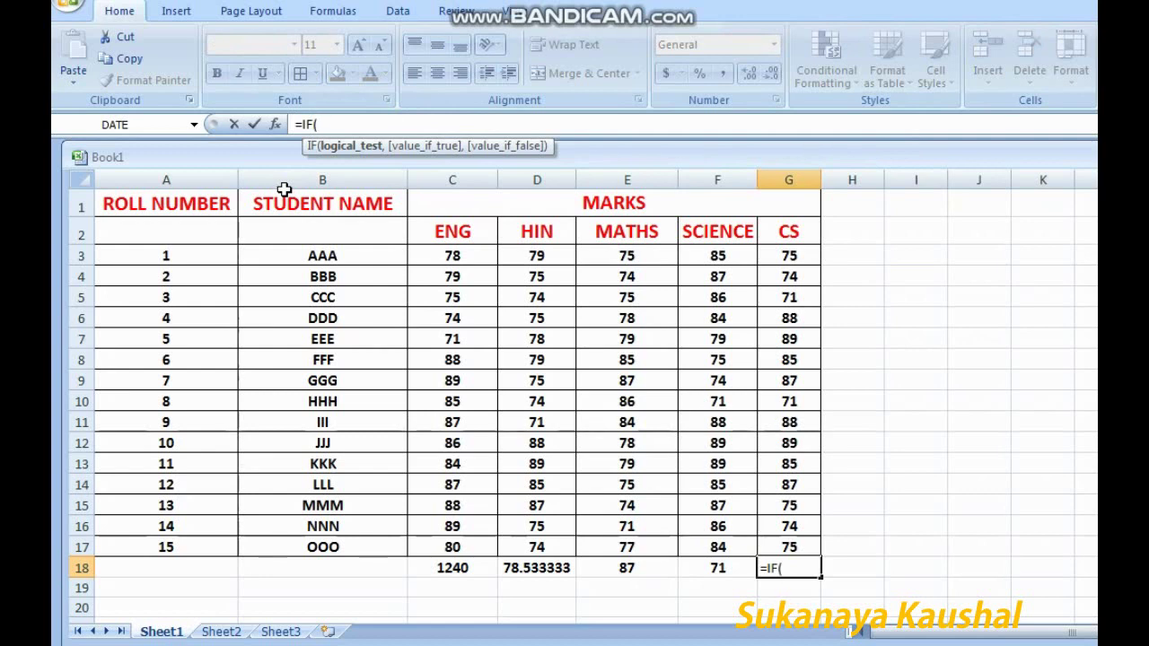
{"action": "left_click", "coordinate": [797, 257]}
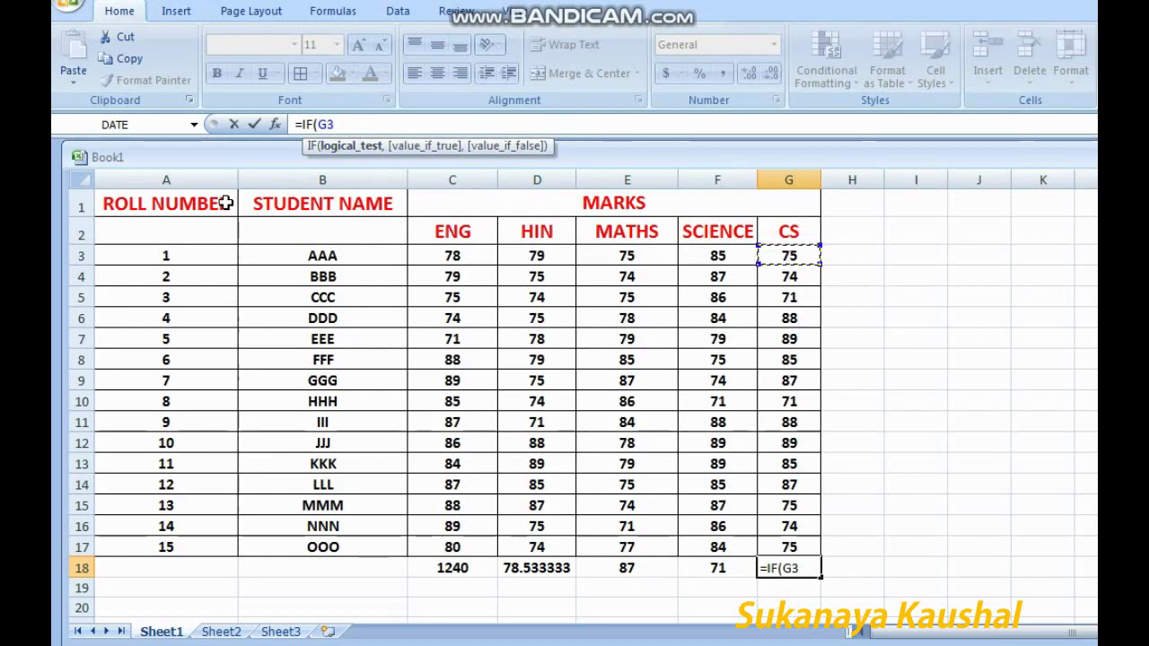
{"action": "type", "text": "<"}
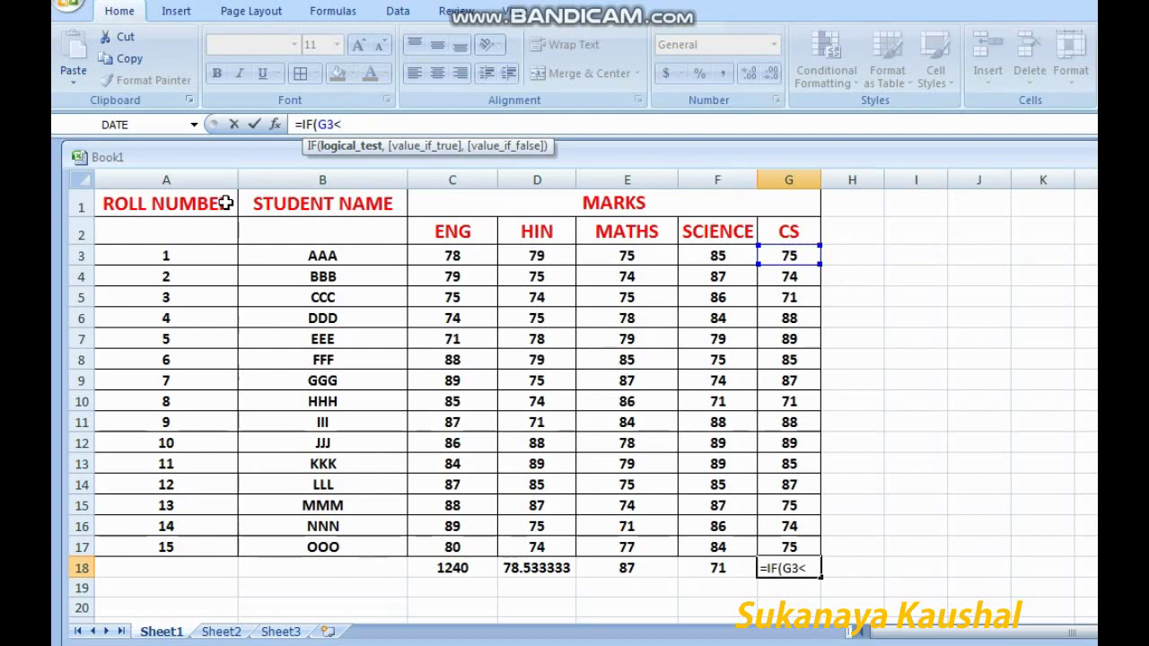
{"action": "type", "text": "7"}
{"action": "type", "text": "0"}
{"action": "key", "text": "BackSpace"}
{"action": "key", "text": "BackSpace"}
{"action": "type", "text": "=75"}
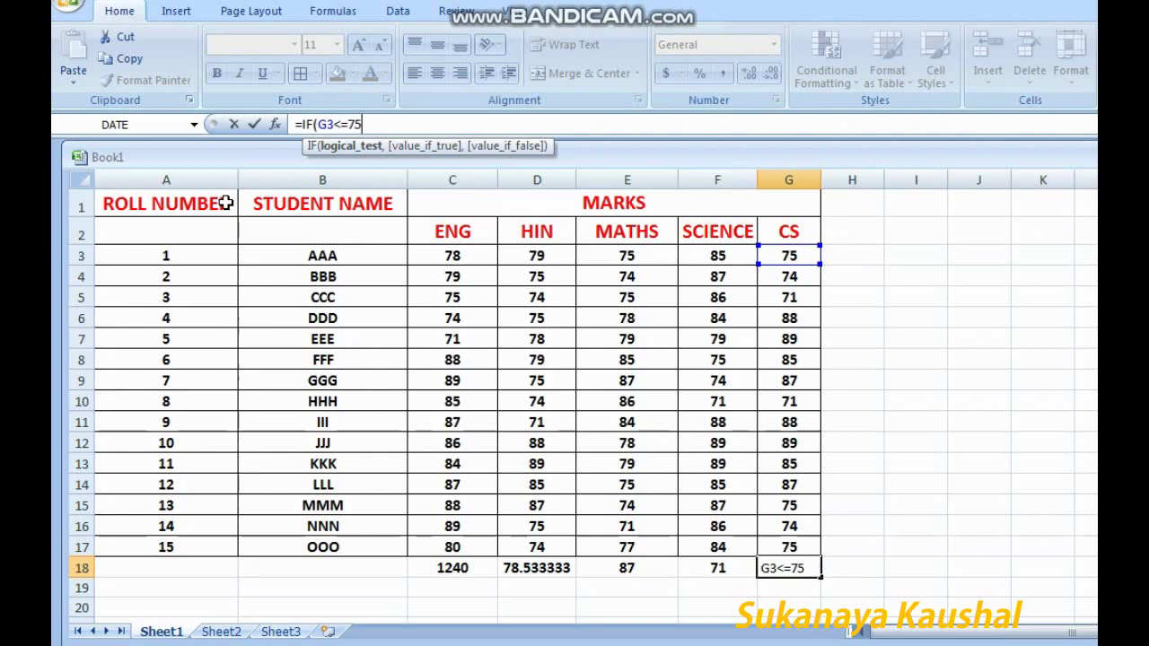
Re-enter the comparison in the G18 formula as <=75 and end the condition with a comma
{"action": "key", "text": "BackSpace"}
{"action": "key", "text": "BackSpace"}
{"action": "key", "text": "BackSpace"}
{"action": "key", "text": "BackSpace"}
{"action": "type", "text": ">"}
{"action": "type", "text": "7"}
{"action": "key", "text": "BackSpace"}
{"action": "key", "text": "BackSpace"}
{"action": "key", "text": "BackSpace"}
{"action": "type", "text": "<7"}
{"action": "key", "text": "BackSpace"}
{"action": "type", "text": "=75,"}
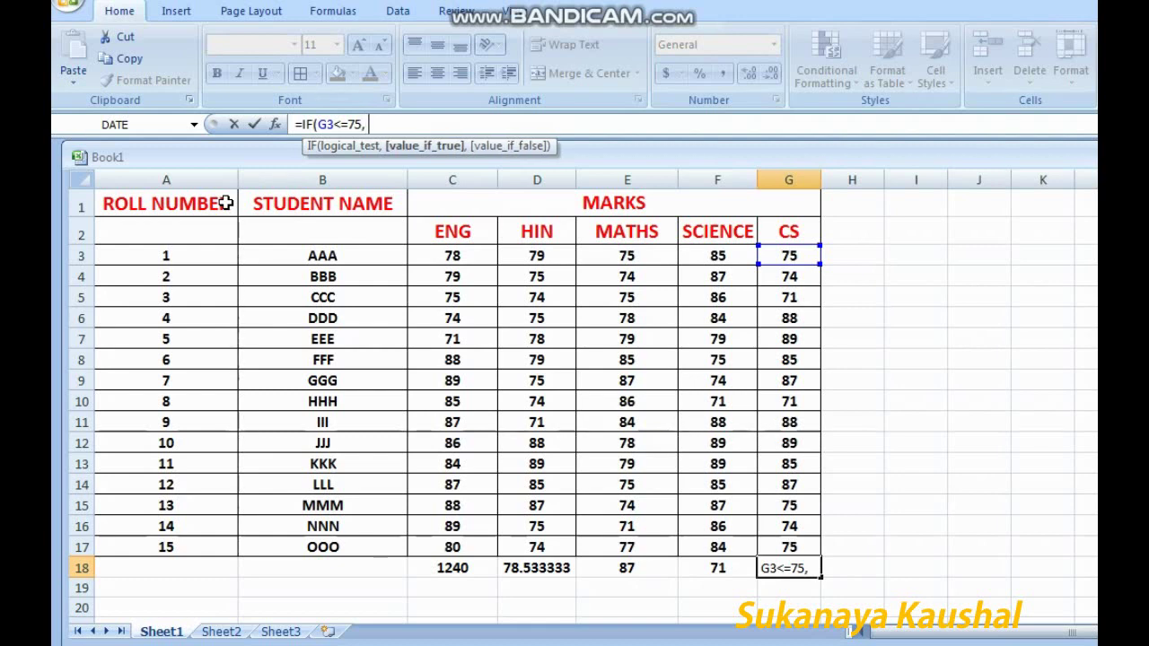
Add TRUE VALUE as the formula's true result in G18 and accept the proposed correction =IF(G3<=75,"TRUEVALUE")
{"action": "type", "text": " TRU"}
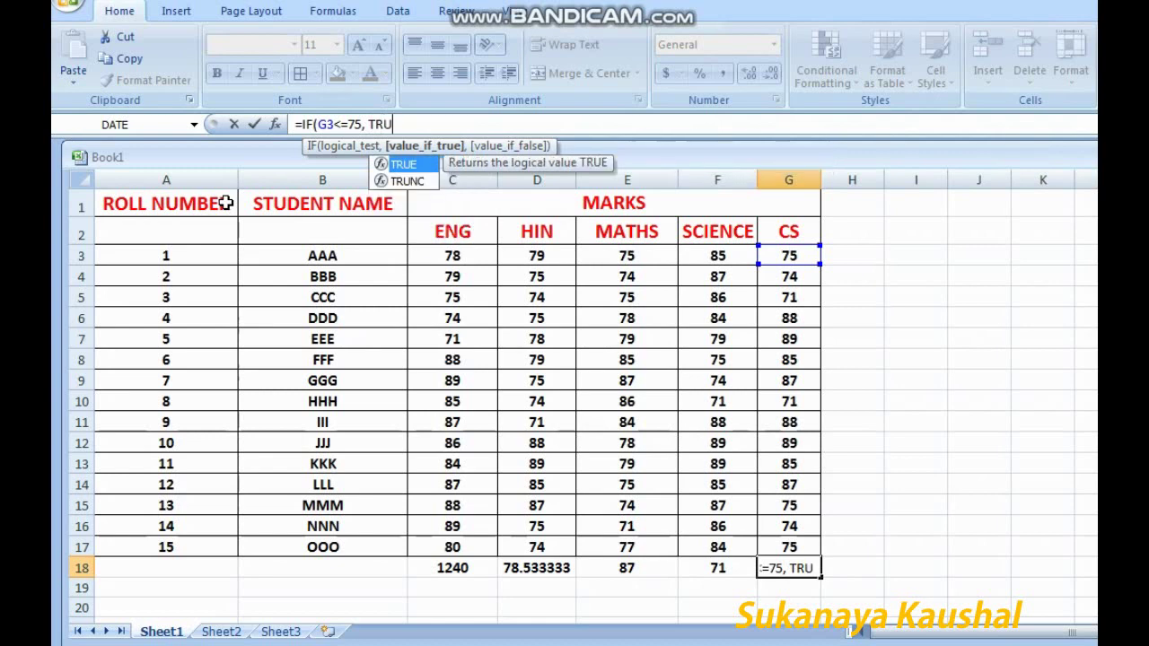
{"action": "type", "text": "E VALUE"}
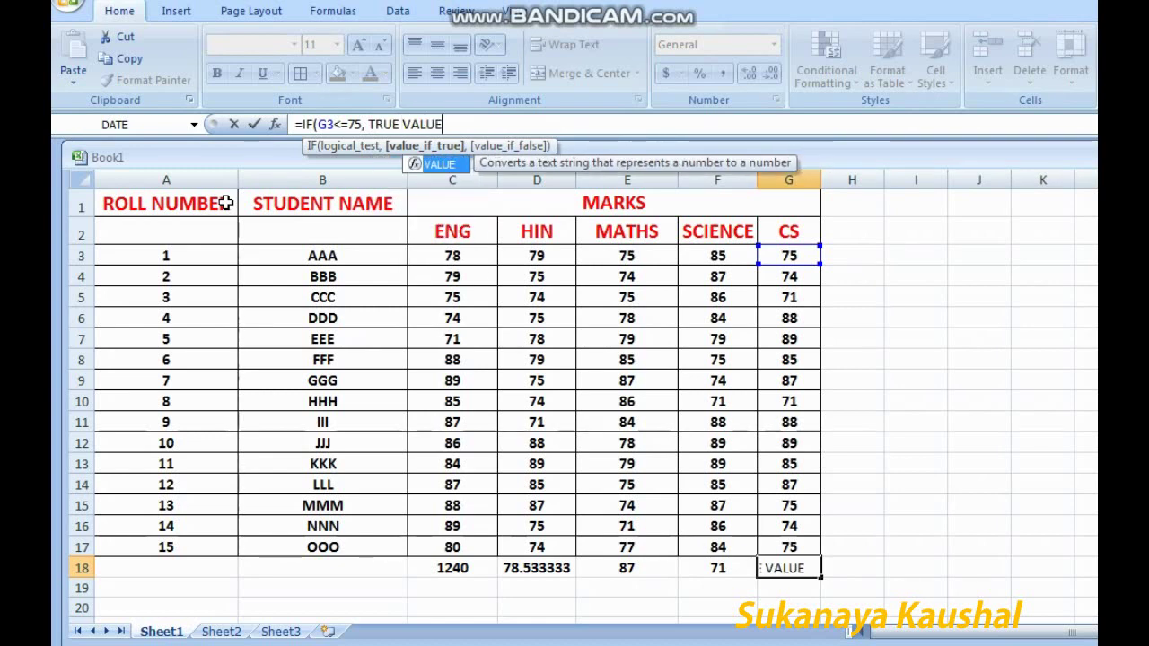
{"action": "type", "text": "\""}
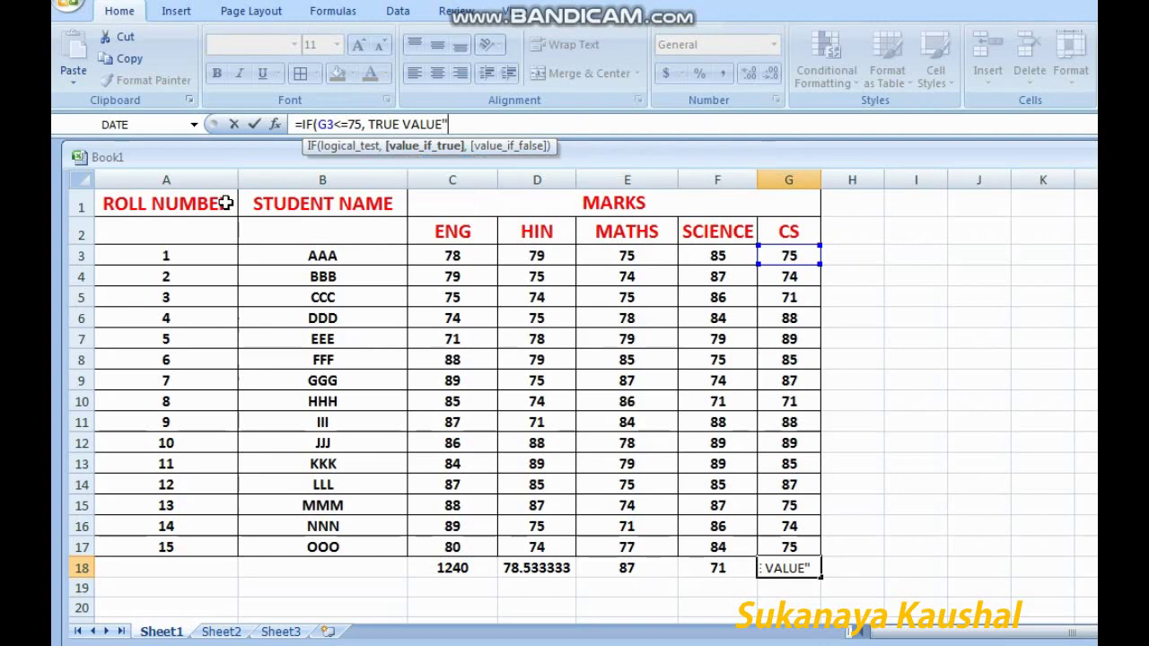
{"action": "key", "text": "Return"}
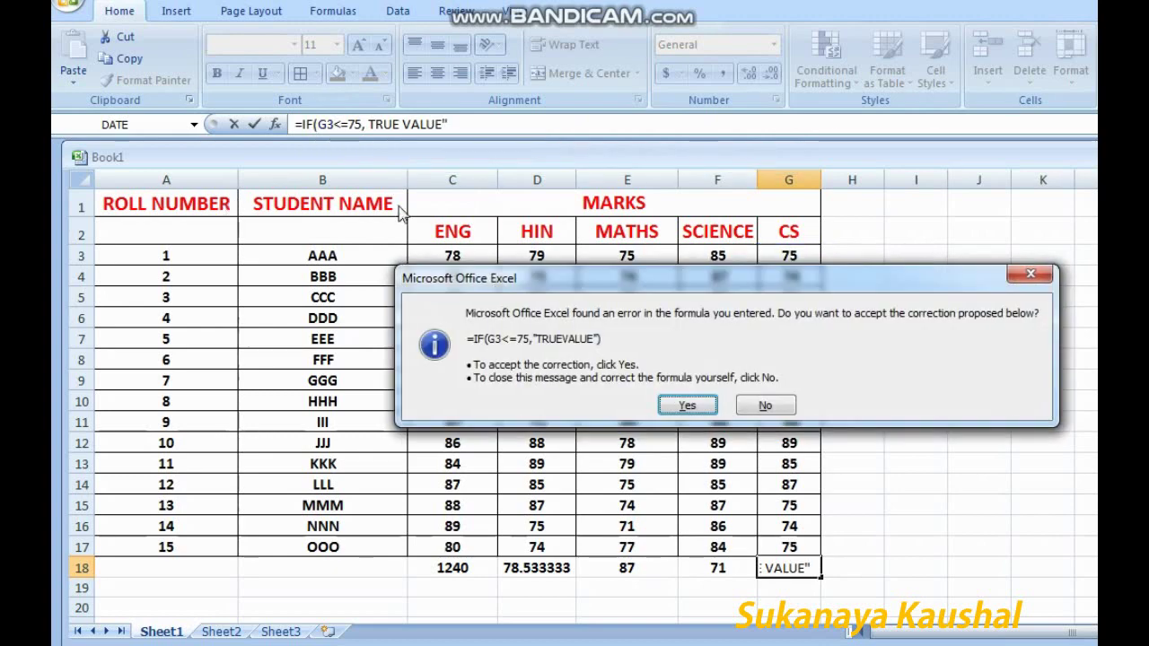
{"action": "left_click", "coordinate": [702, 405]}
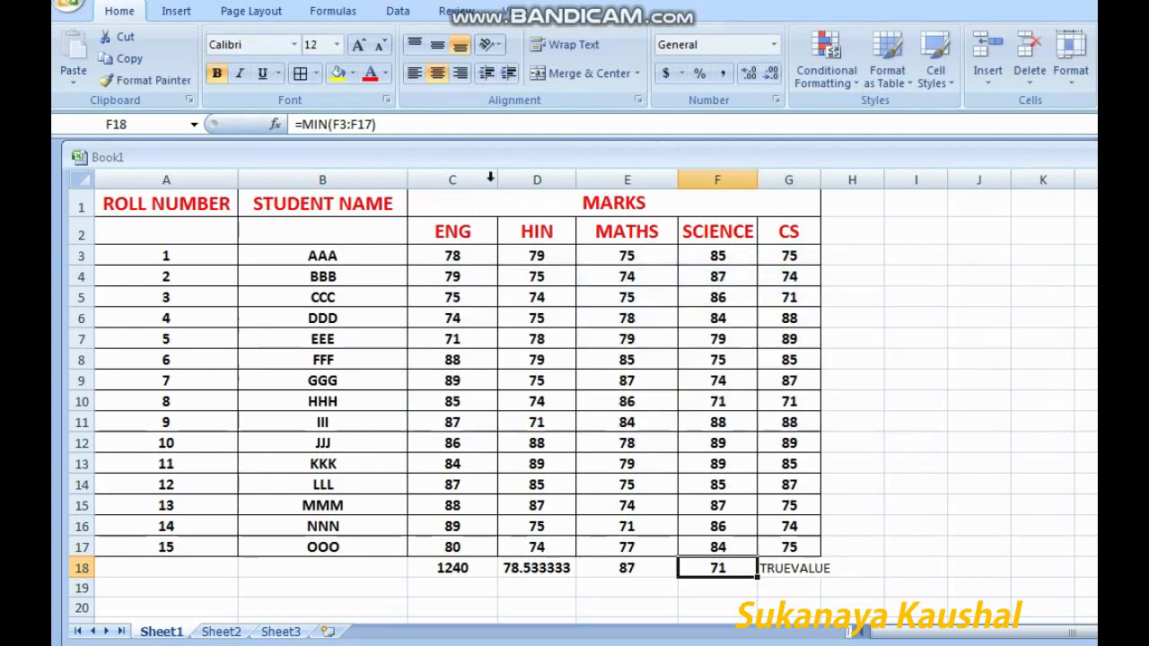
Add "FALSE VALUE" as the false result, making the G18 formula =IF(G3<=75,"TRUEVALUE","FALSE VALUE")
{"action": "left_click", "coordinate": [795, 569]}
{"action": "left_click", "coordinate": [370, 126]}
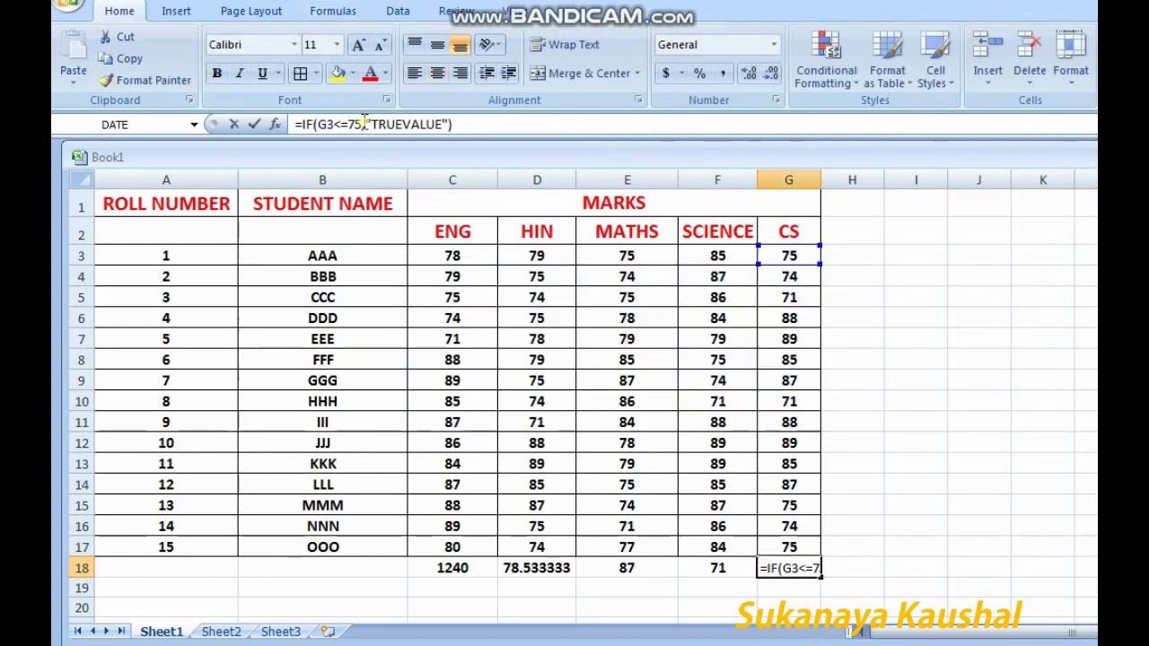
{"action": "left_click", "coordinate": [452, 124]}
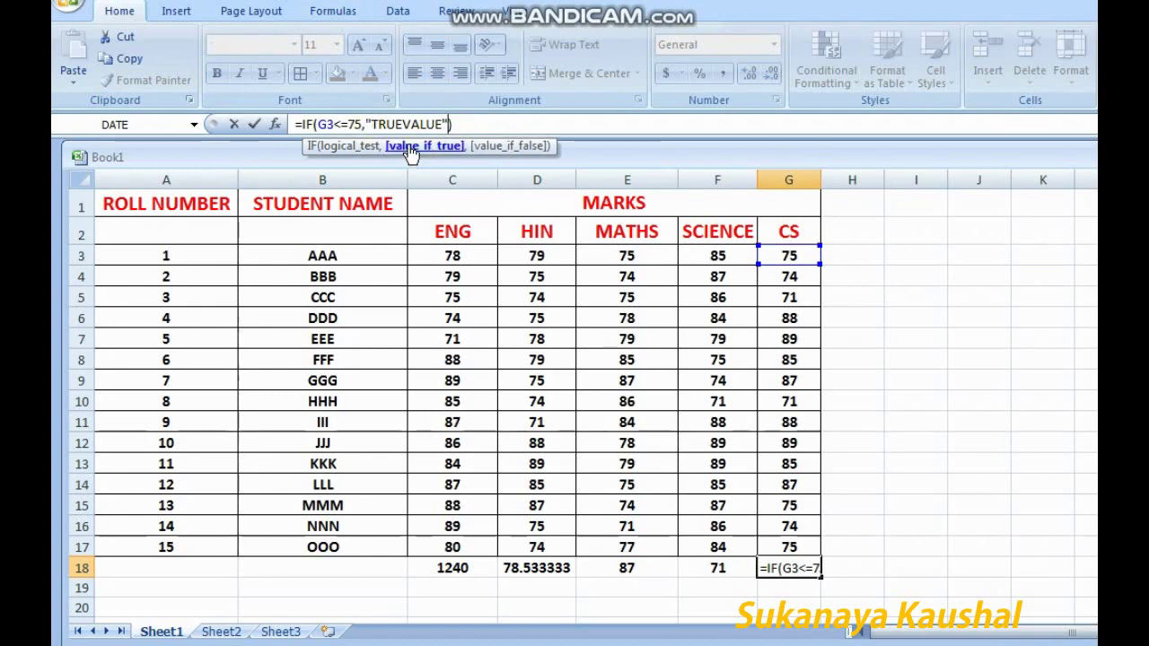
{"action": "type", "text": ",\""}
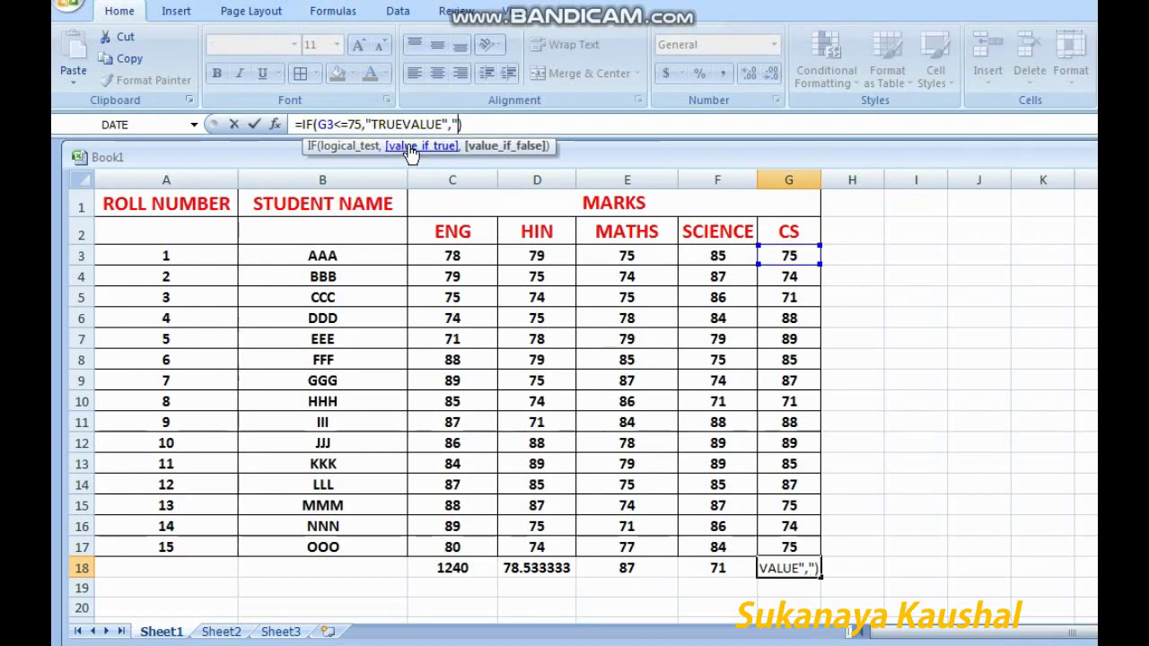
{"action": "type", "text": "FAL"}
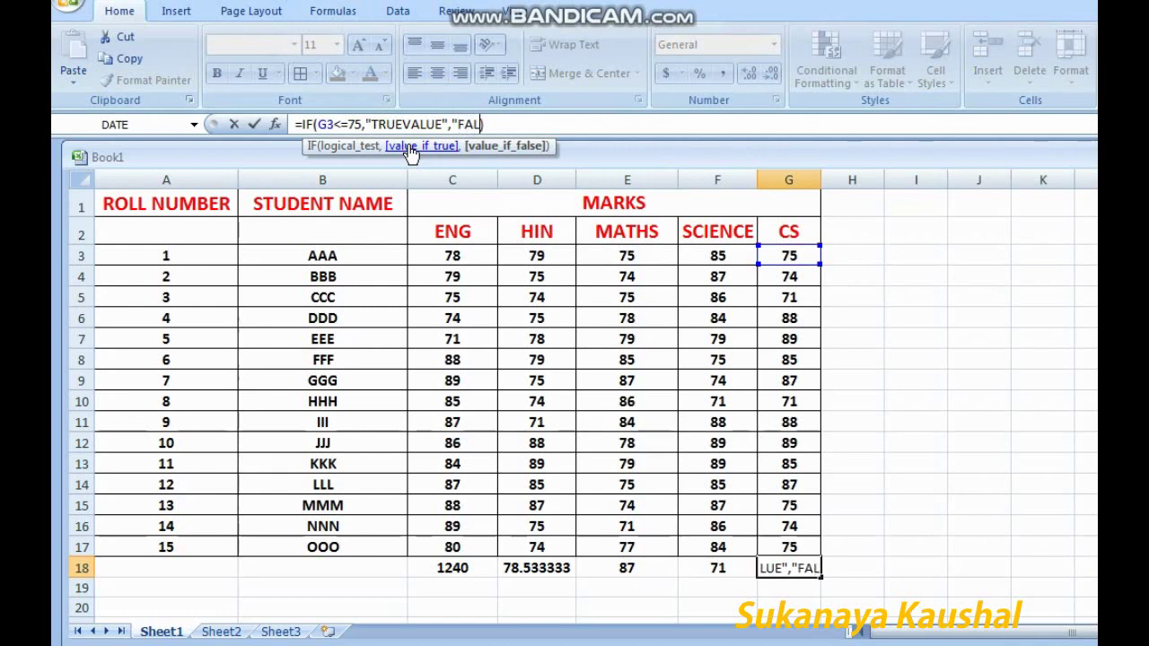
{"action": "type", "text": "SE VALUE"}
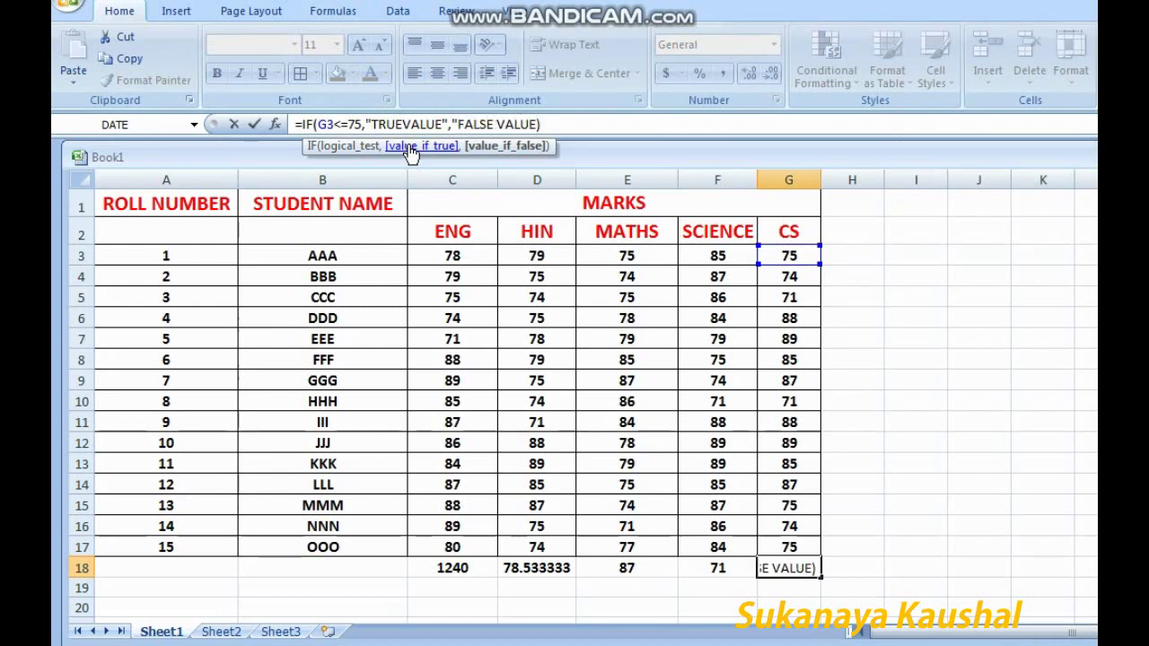
{"action": "type", "text": "\")"}
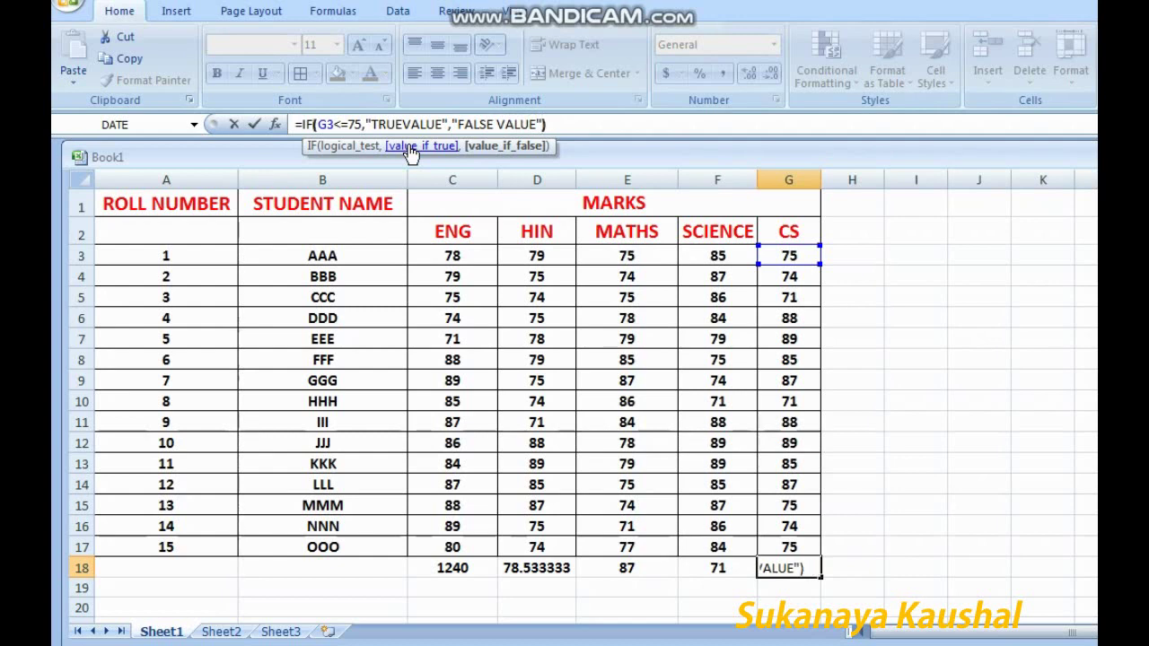
{"action": "key", "text": "Return"}
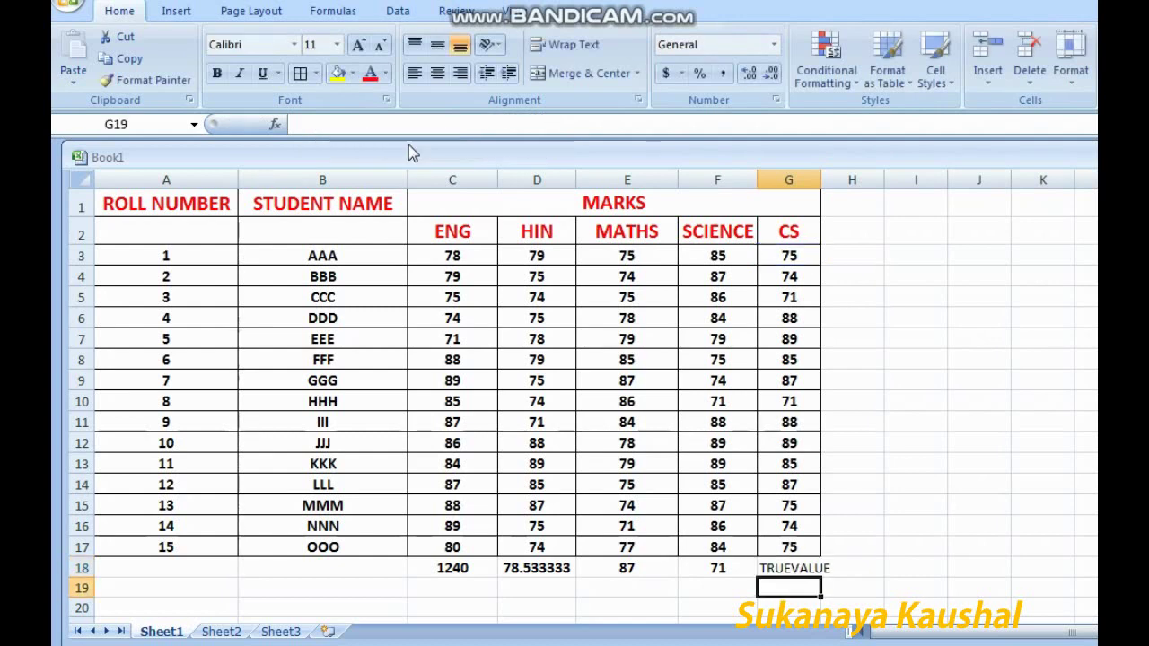
Make the IF result in cell G18 bold
{"action": "left_click", "coordinate": [763, 567]}
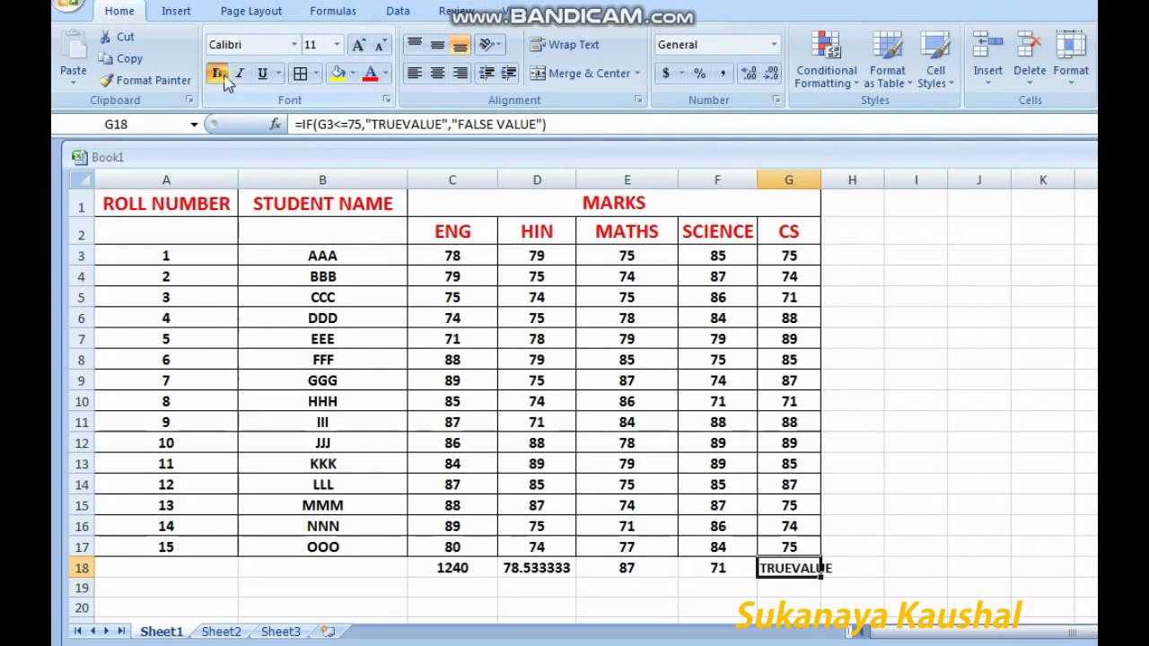
{"action": "left_click", "coordinate": [863, 588]}
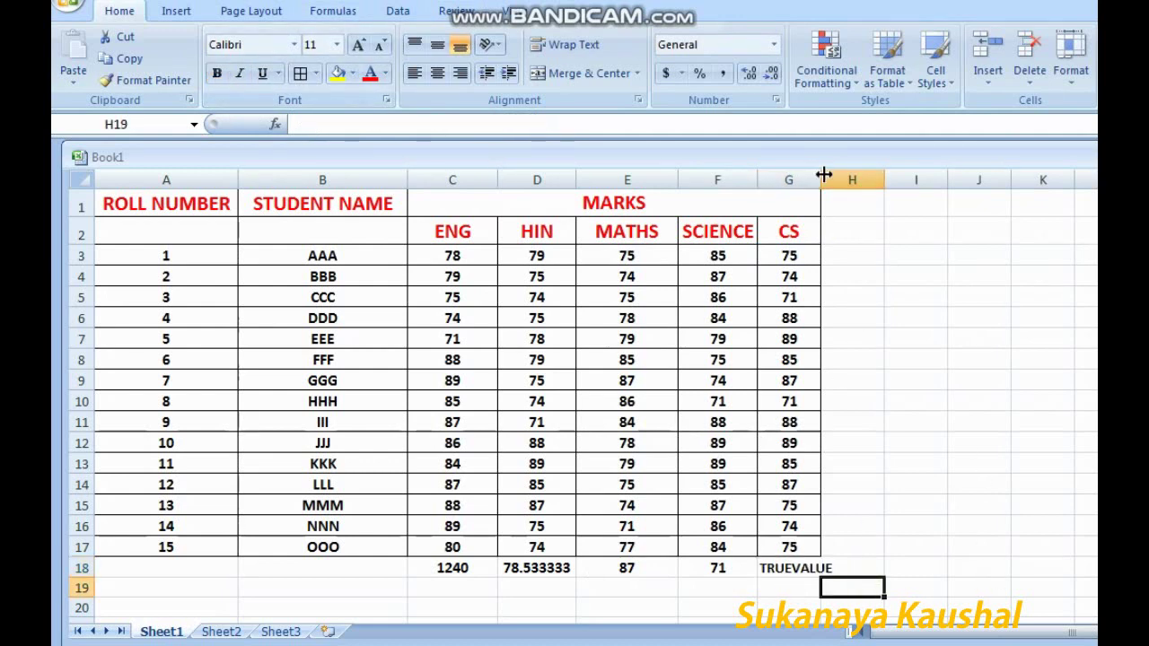
Widen the CS column to fit the IF result and enlarge the text in G18 to 14 points
{"action": "left_click_drag", "start_coordinate": [821, 175], "coordinate": [883, 176]}
{"action": "left_click", "coordinate": [828, 248]}
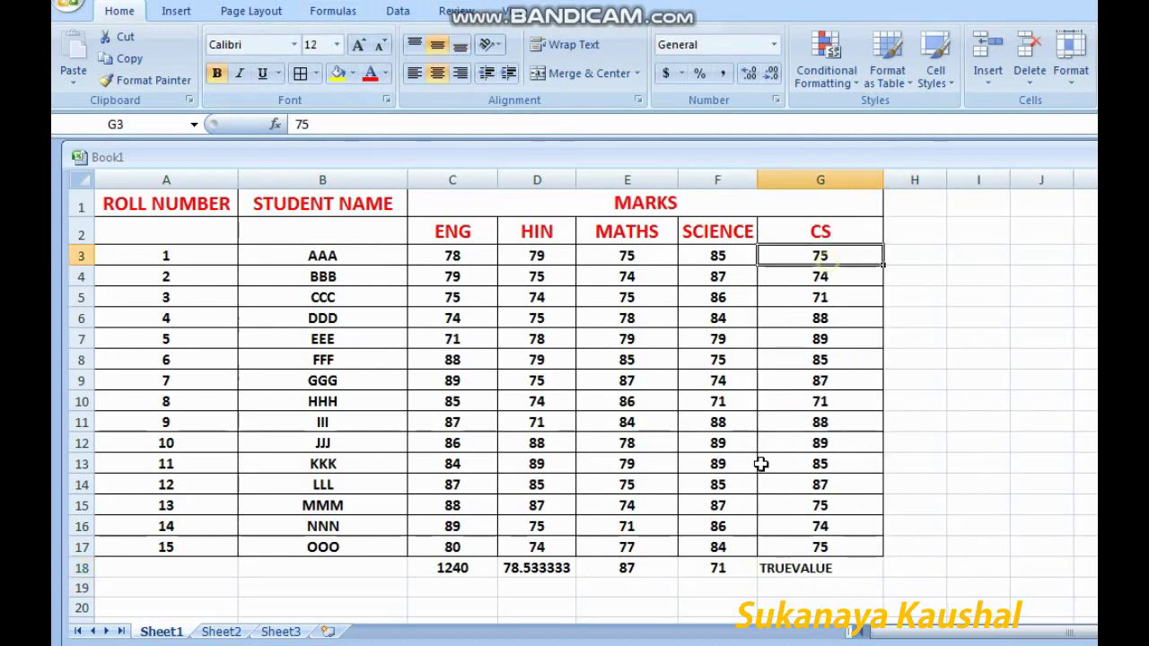
{"action": "left_click", "coordinate": [802, 571]}
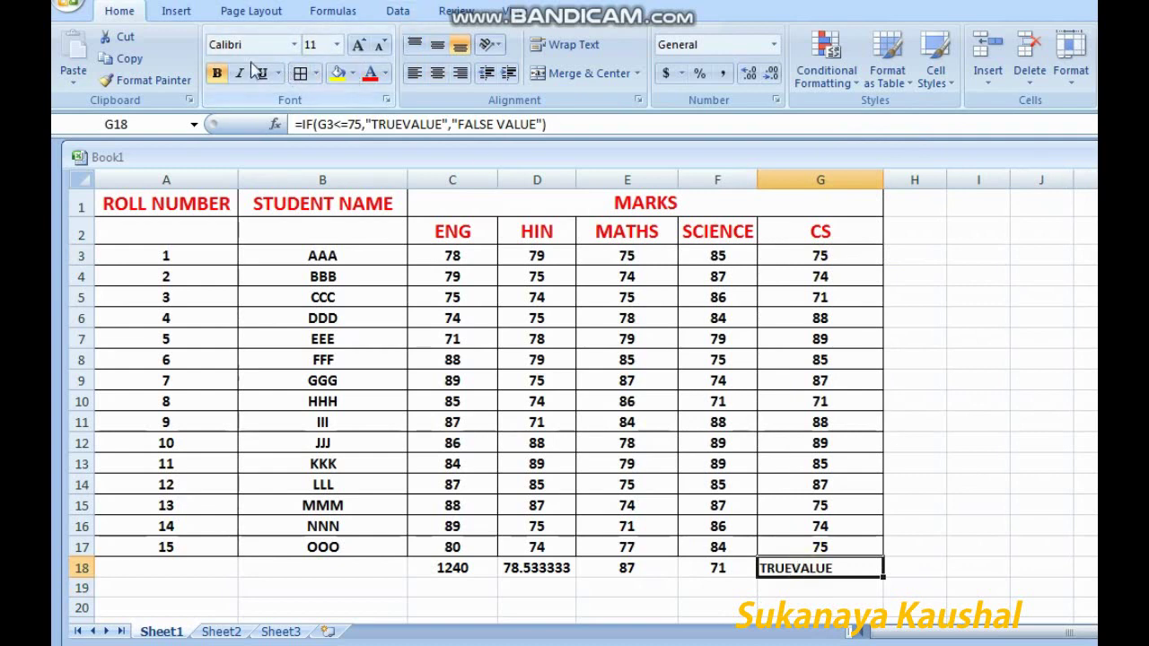
{"action": "left_click", "coordinate": [216, 75]}
{"action": "left_click", "coordinate": [359, 46]}
{"action": "left_click", "coordinate": [359, 46]}
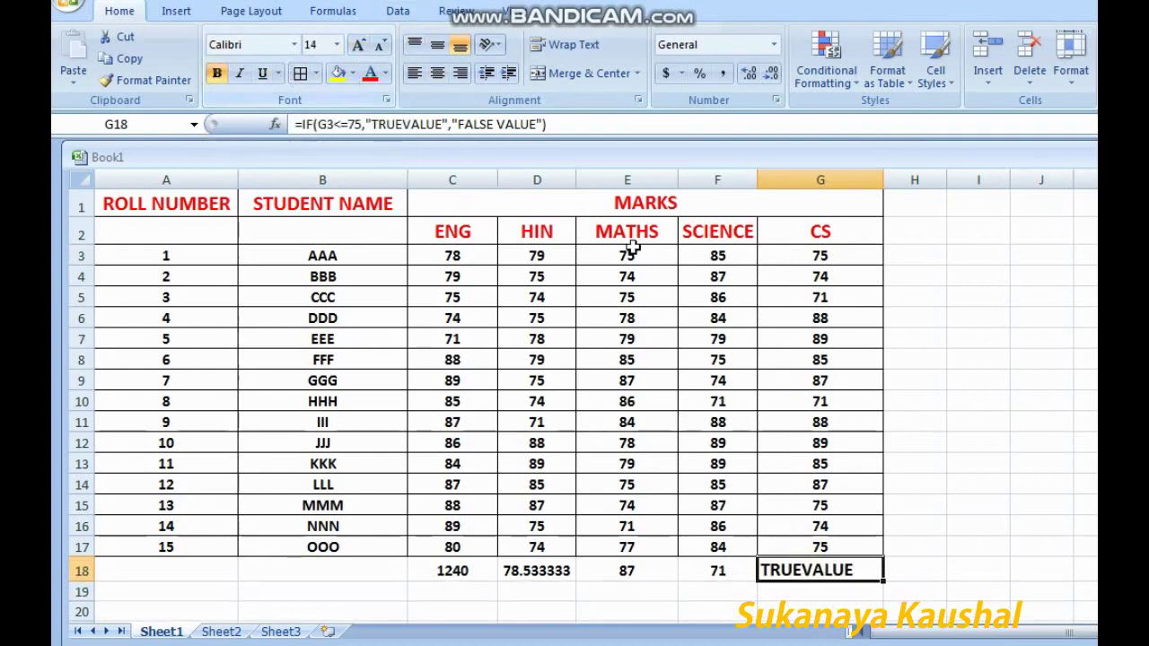
{"action": "left_click", "coordinate": [827, 255]}
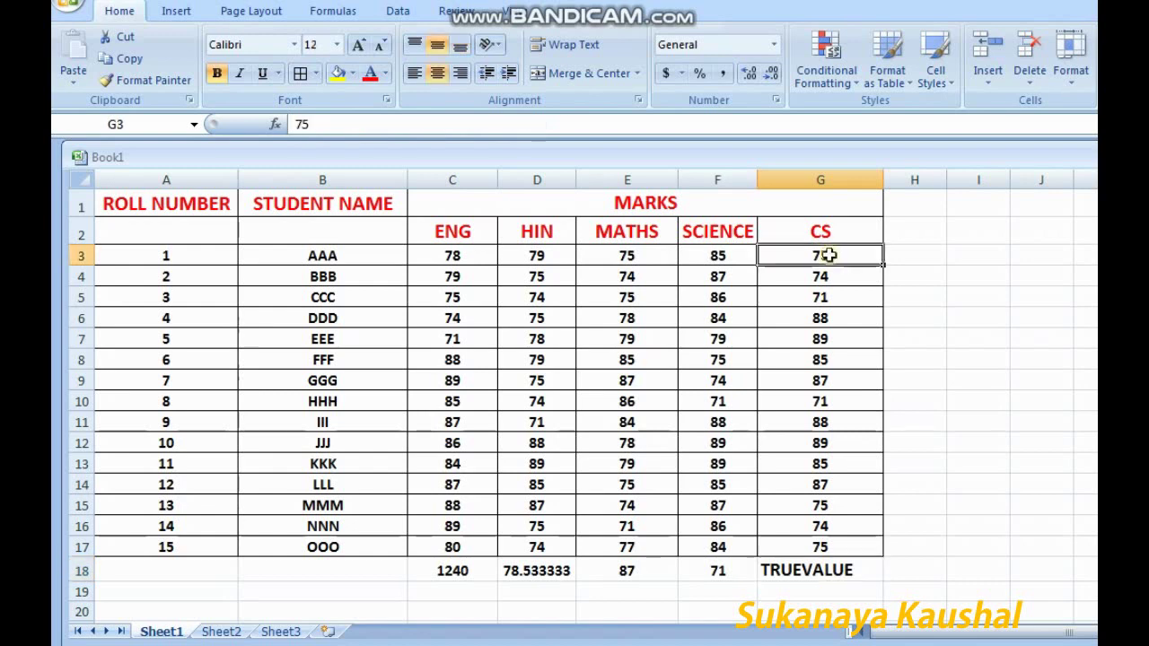
{"action": "left_click", "coordinate": [794, 571]}
{"action": "left_click", "coordinate": [349, 123]}
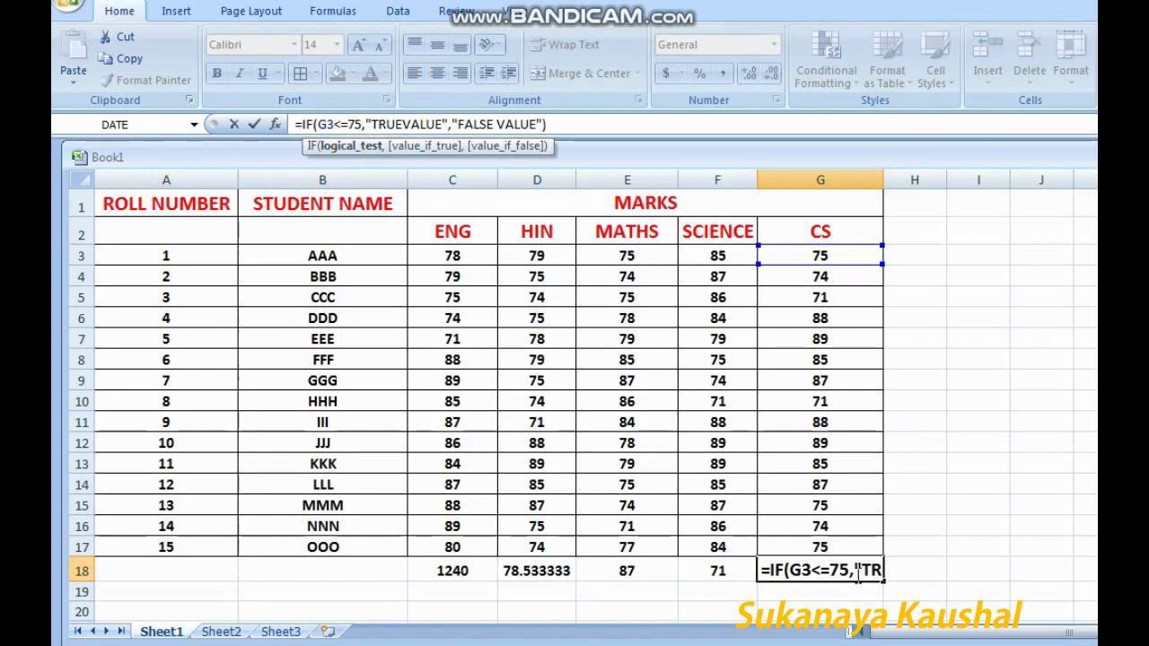
{"action": "left_click", "coordinate": [934, 177]}
{"action": "left_click", "coordinate": [881, 176]}
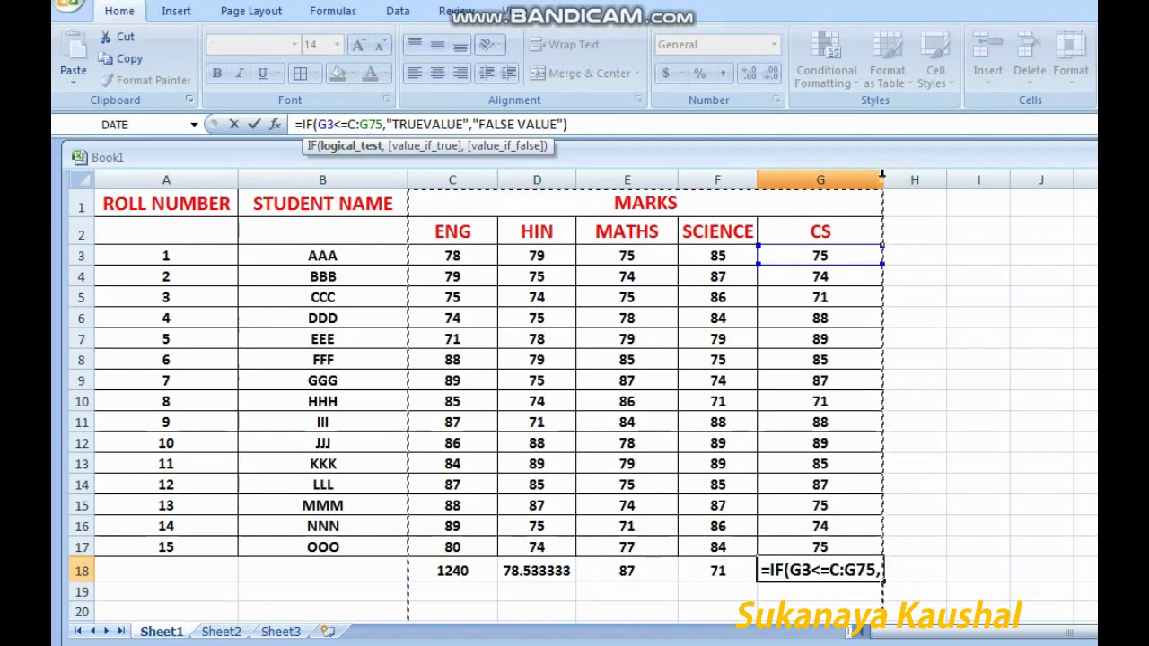
{"action": "left_click_drag", "start_coordinate": [881, 176], "coordinate": [887, 177]}
{"action": "left_click", "coordinate": [1044, 298]}
{"action": "left_click", "coordinate": [883, 177]}
{"action": "left_click", "coordinate": [891, 179]}
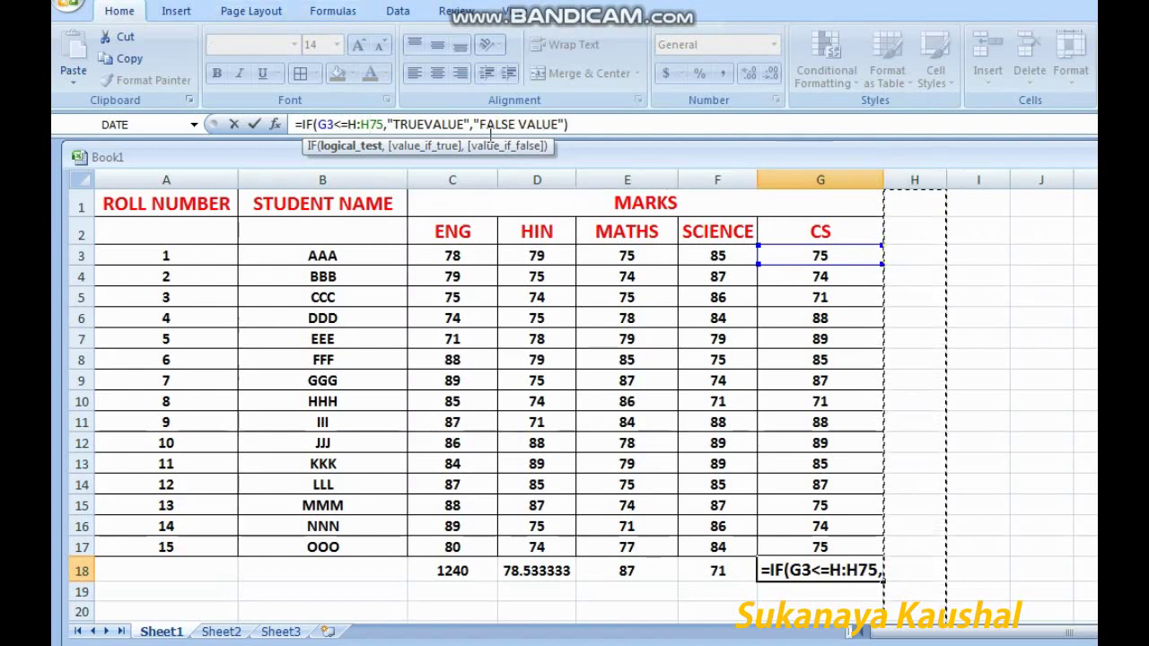
{"action": "key", "text": "BackSpace"}
{"action": "key", "text": "BackSpace"}
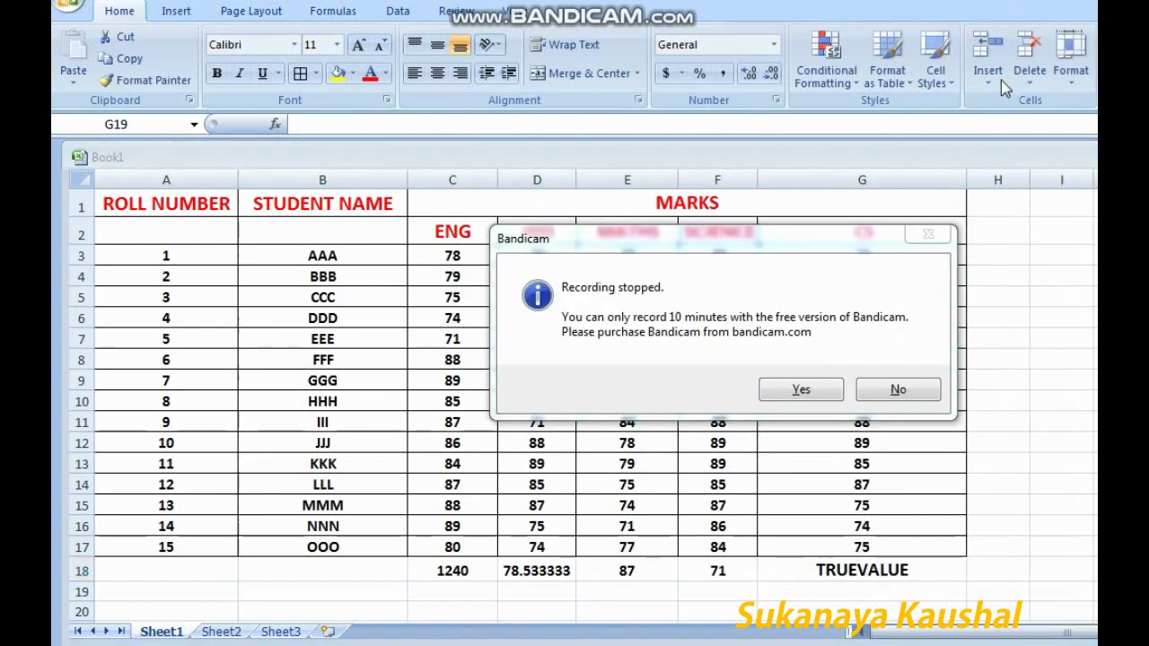
Dismiss the recording notice and examine the condition, true value and false value arguments of the IF formula in G18
{"action": "left_click", "coordinate": [893, 392]}
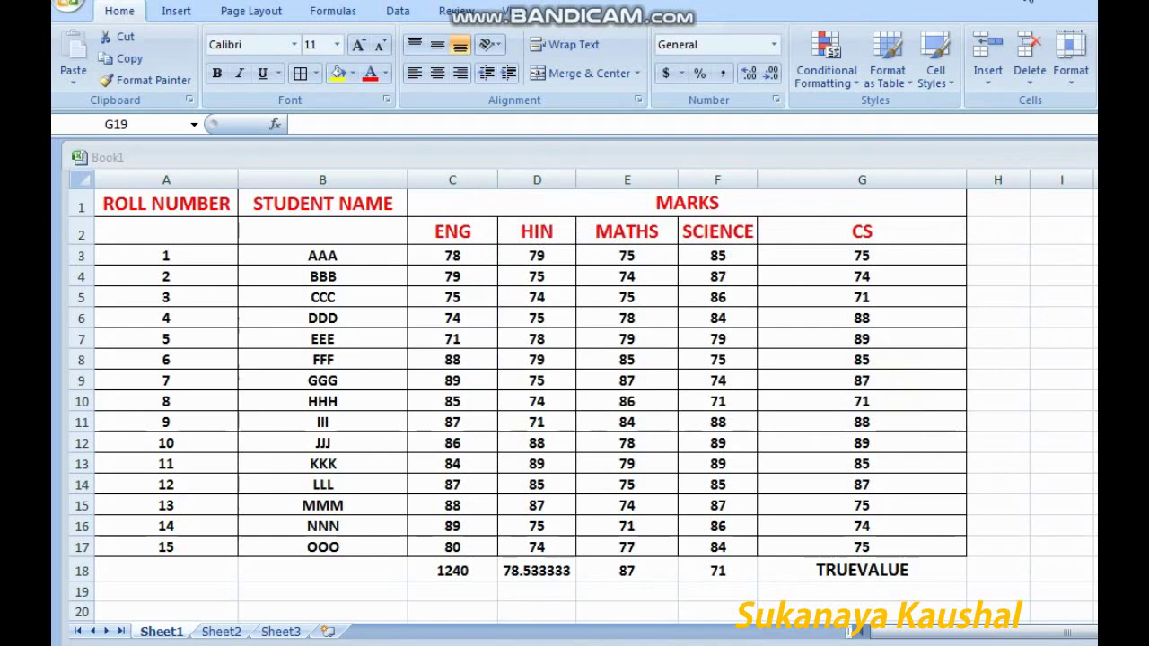
{"action": "key", "text": "Up"}
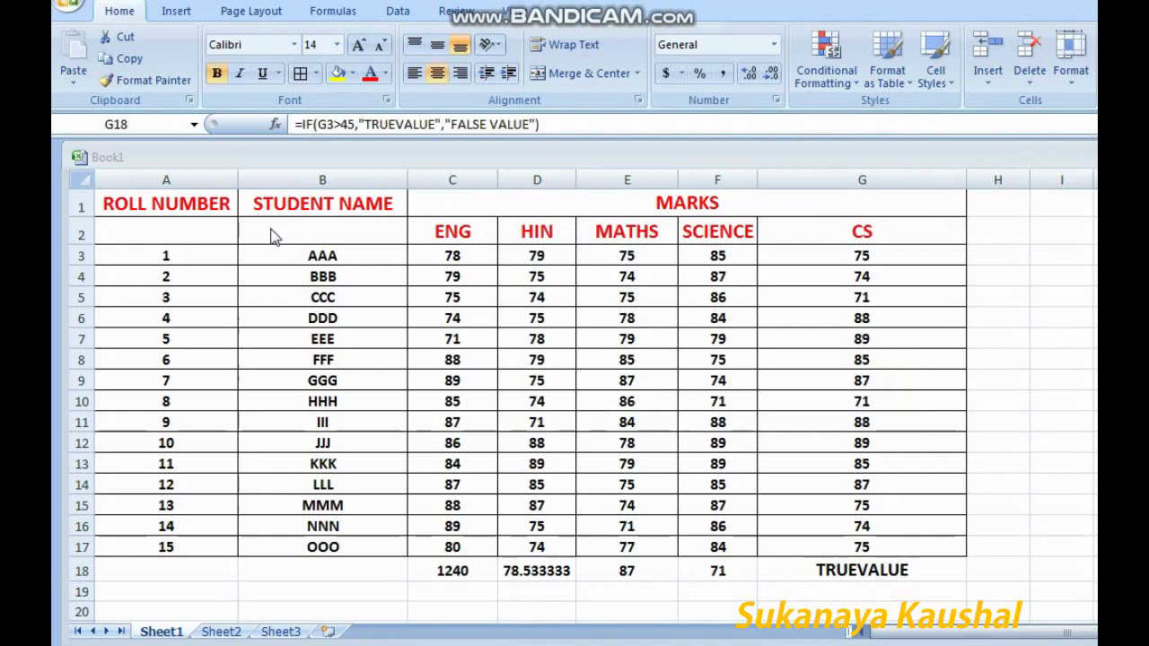
{"action": "left_click", "coordinate": [337, 125]}
{"action": "left_click", "coordinate": [336, 125]}
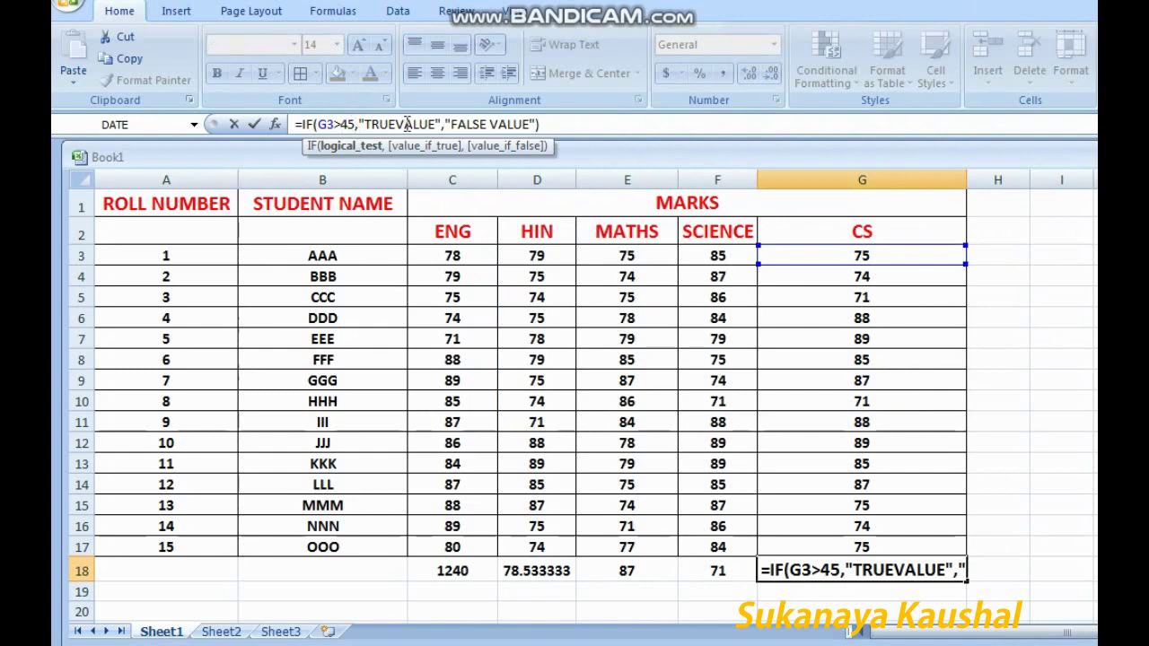
{"action": "left_click", "coordinate": [407, 124]}
{"action": "left_click", "coordinate": [350, 124]}
{"action": "left_click_drag", "start_coordinate": [439, 124], "coordinate": [359, 124]}
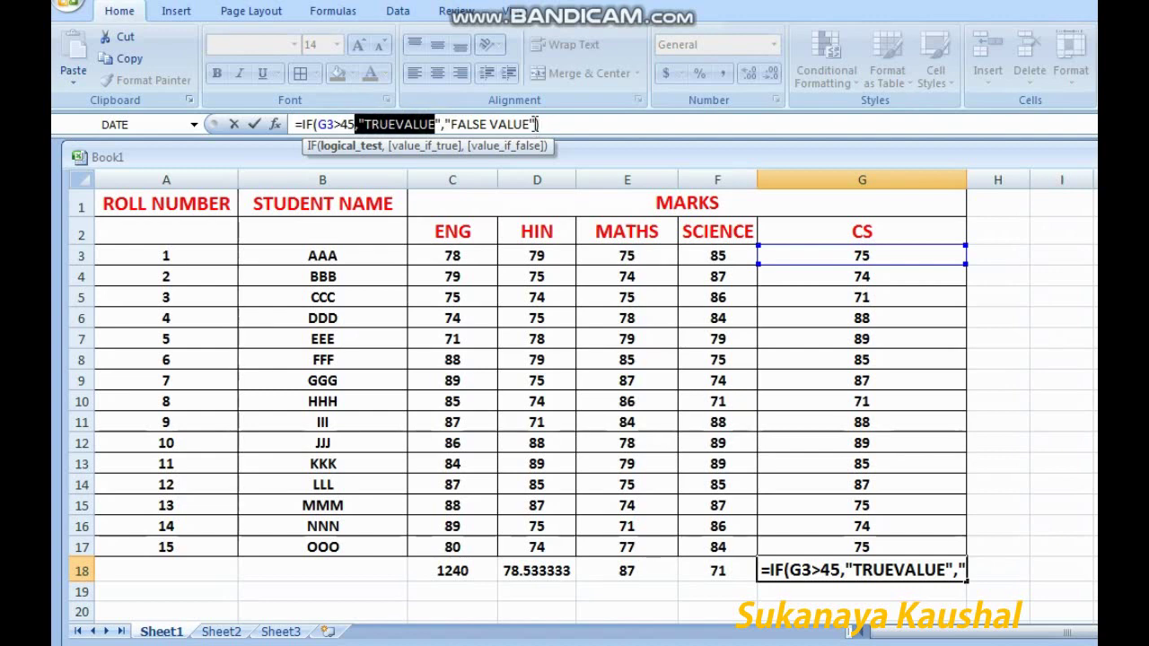
{"action": "left_click_drag", "start_coordinate": [539, 124], "coordinate": [446, 124]}
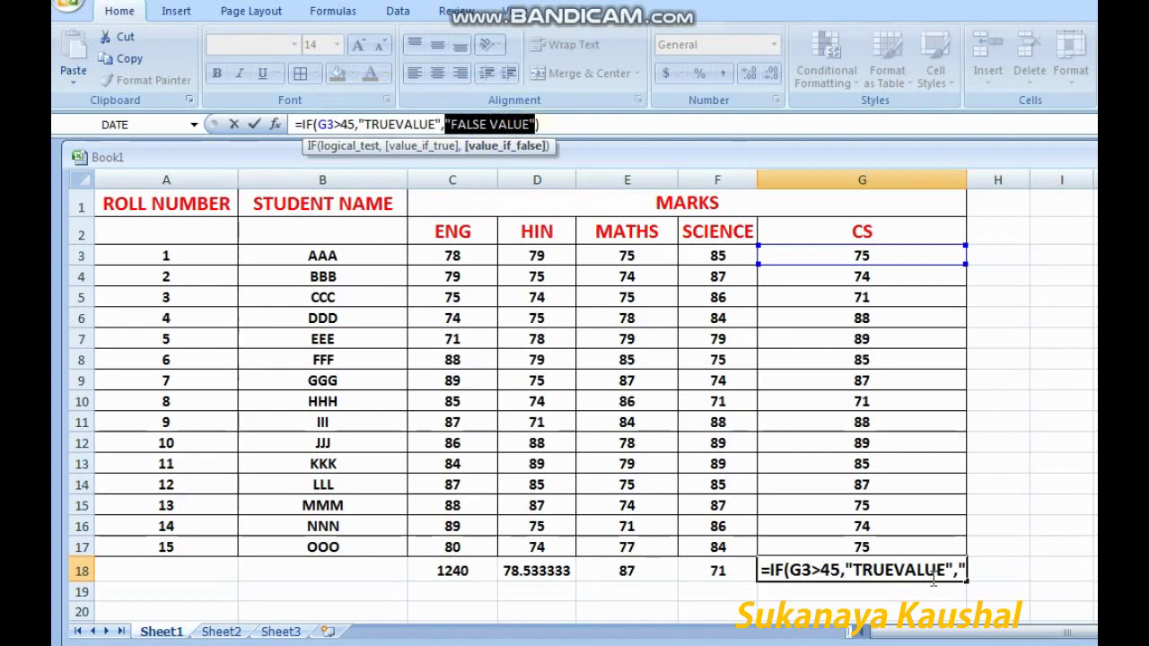
{"action": "left_click", "coordinate": [563, 119]}
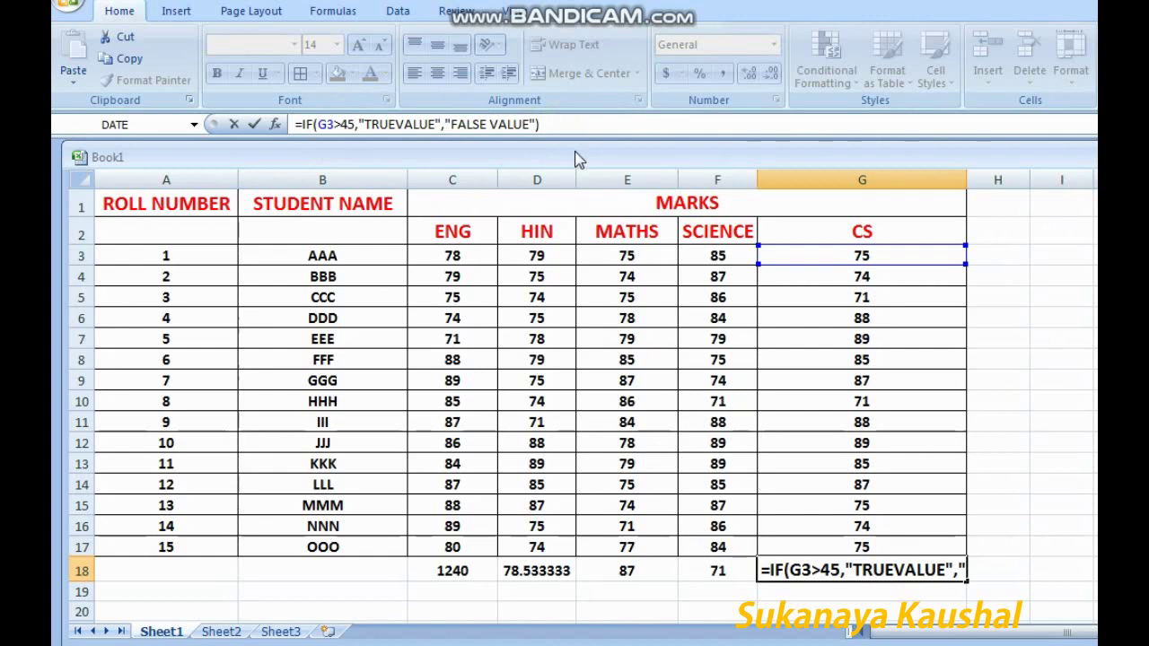
{"action": "key", "text": "Return"}
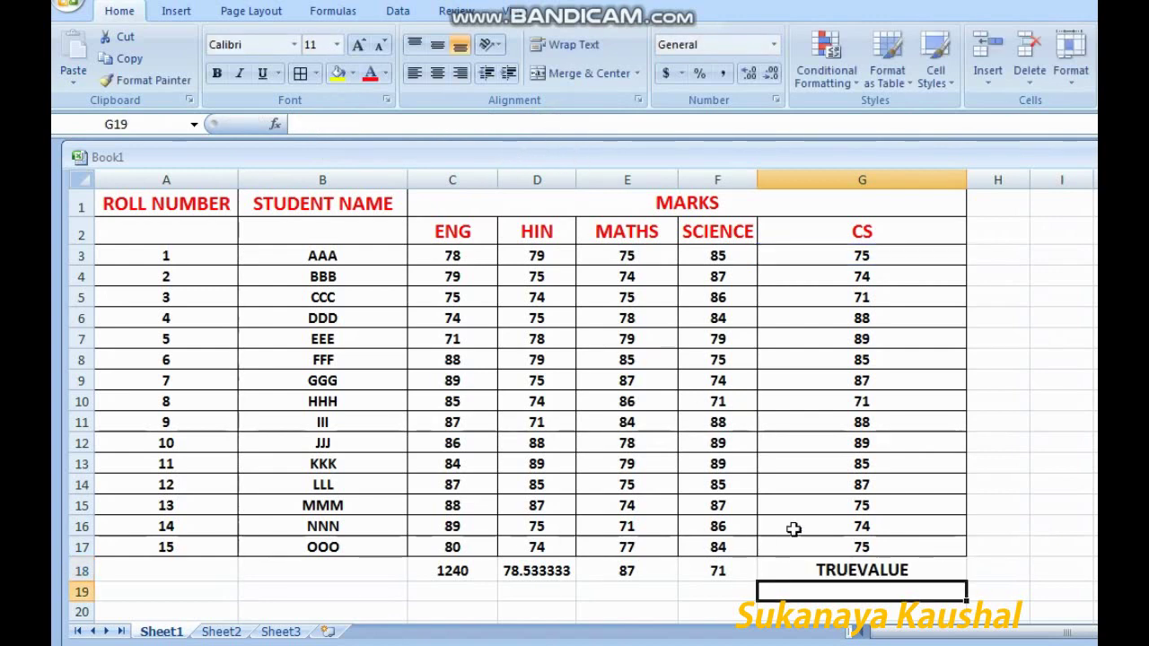
Change the condition of the IF formula in G18 to G3>=45
{"action": "left_click", "coordinate": [893, 567]}
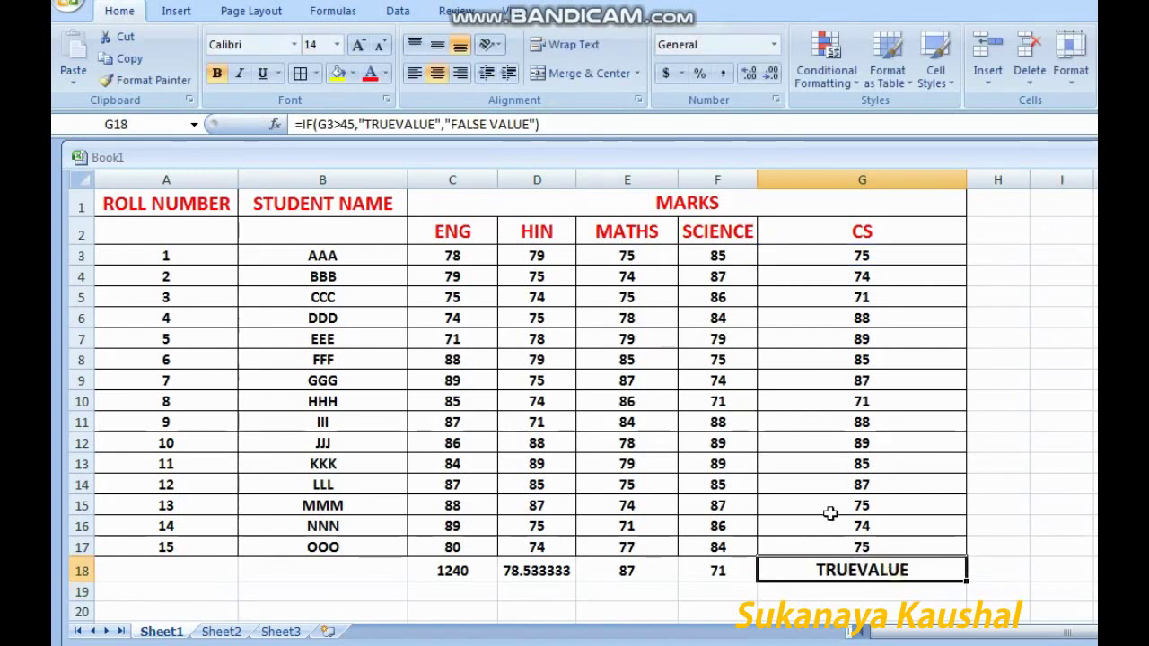
{"action": "left_click", "coordinate": [343, 125]}
{"action": "type", "text": "="}
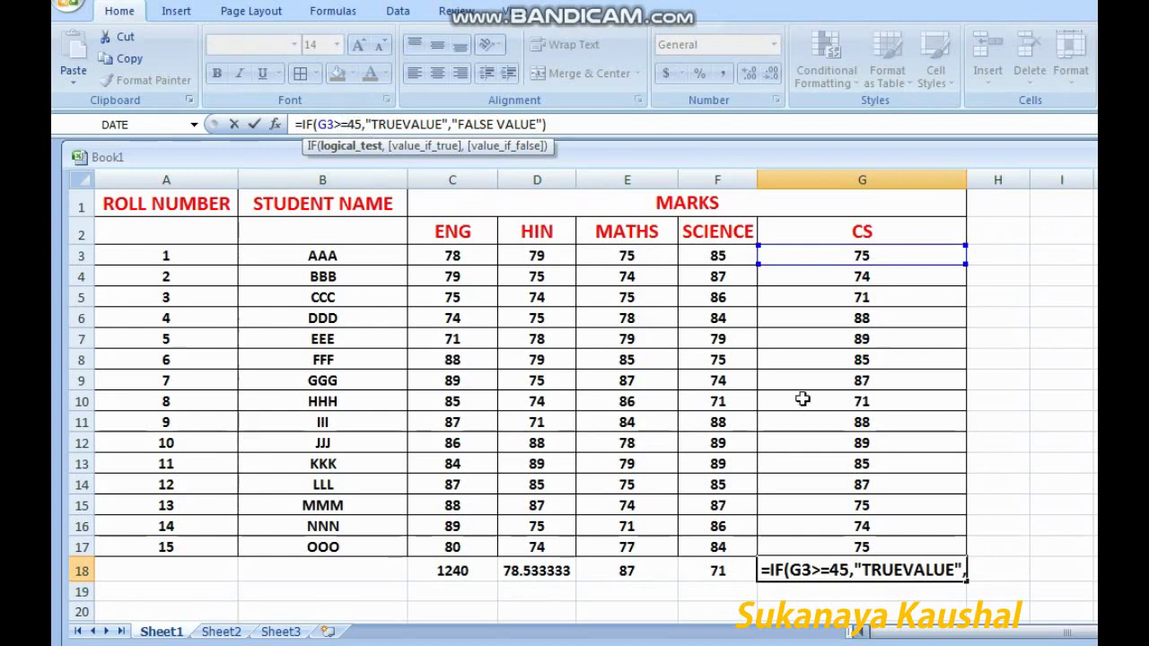
{"action": "type", "text": ")"}
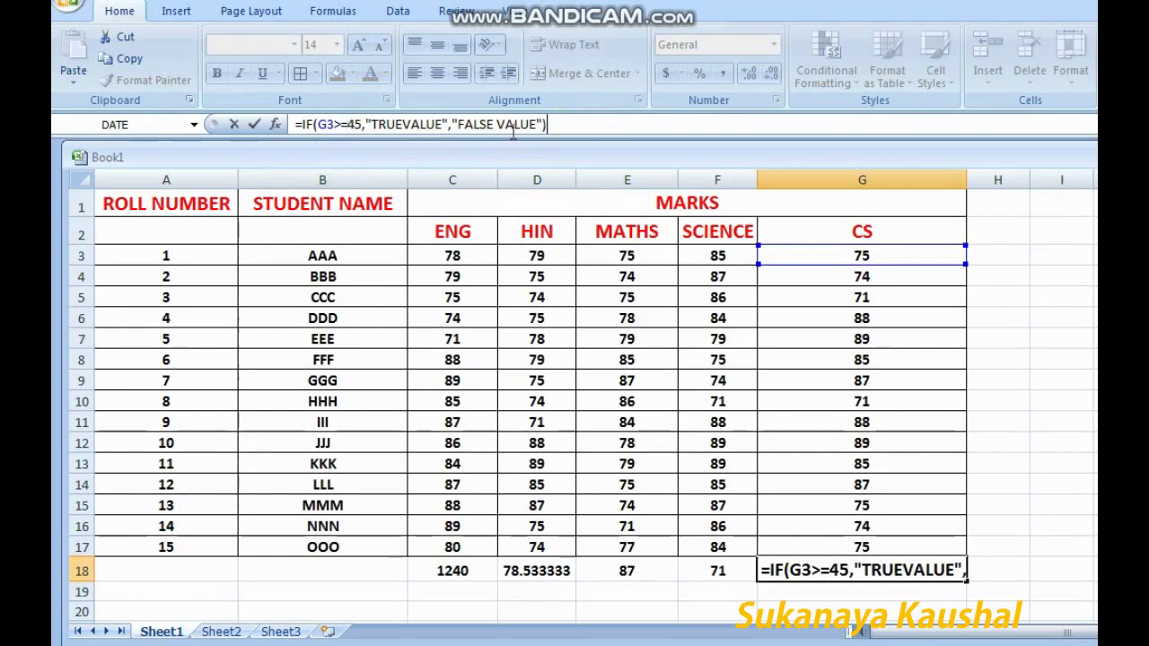
{"action": "key", "text": "Return"}
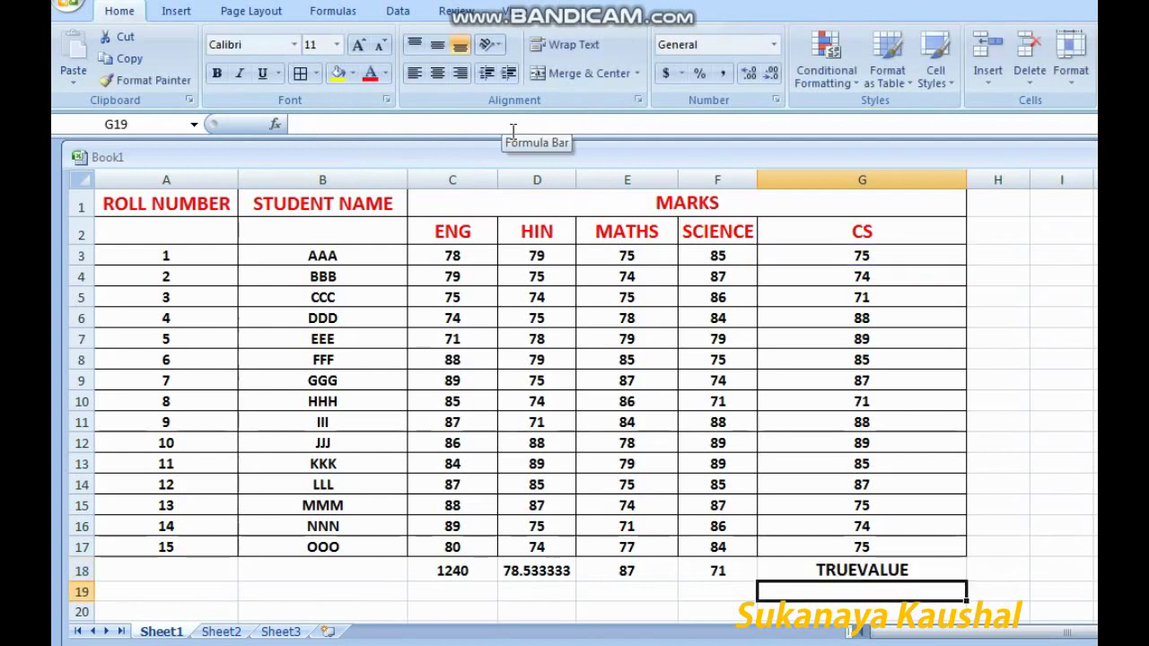
{"action": "left_click", "coordinate": [895, 572]}
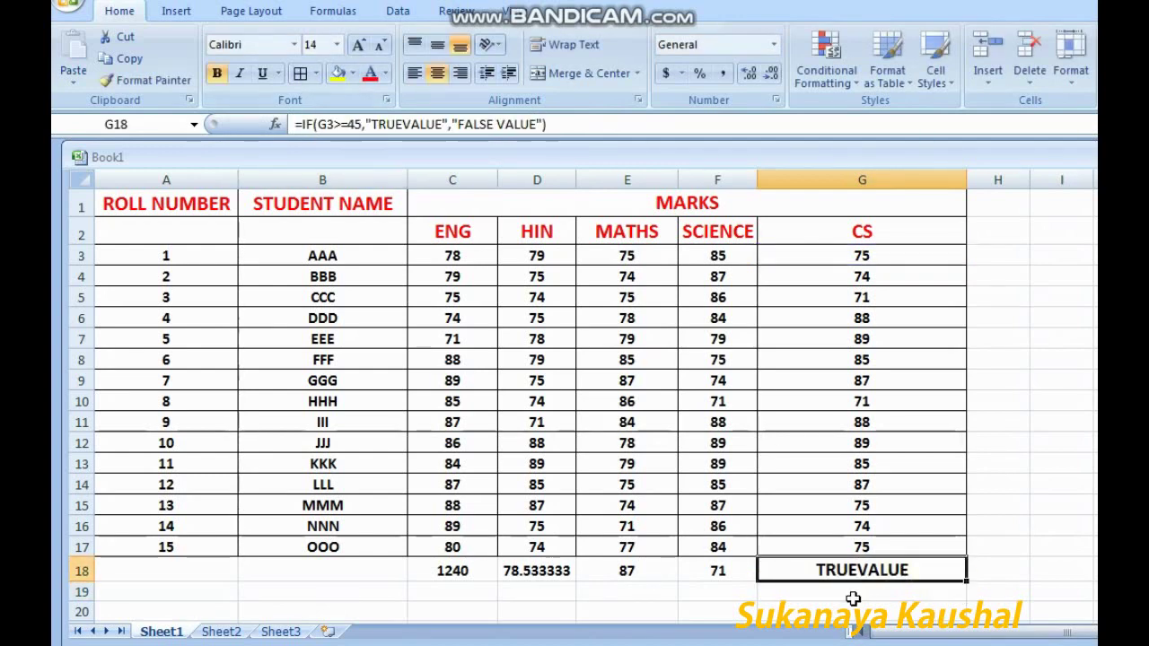
{"action": "left_click", "coordinate": [852, 596]}
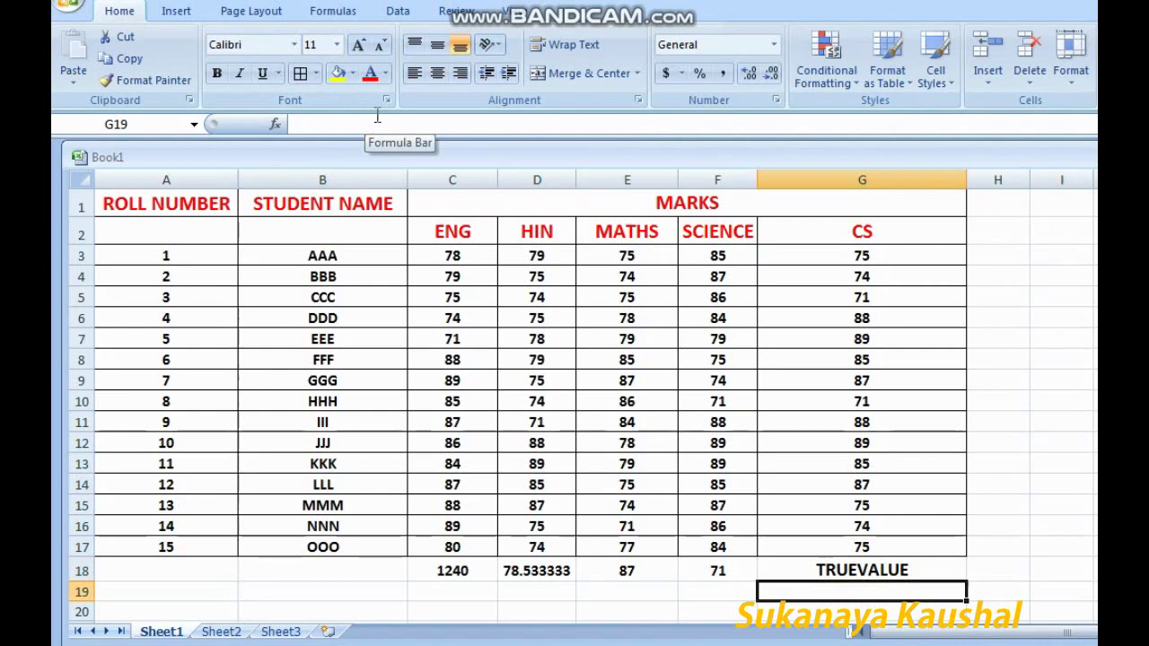
Change the condition of the IF formula in G18 to G3<45
{"action": "left_click", "coordinate": [834, 569]}
{"action": "left_click", "coordinate": [348, 125]}
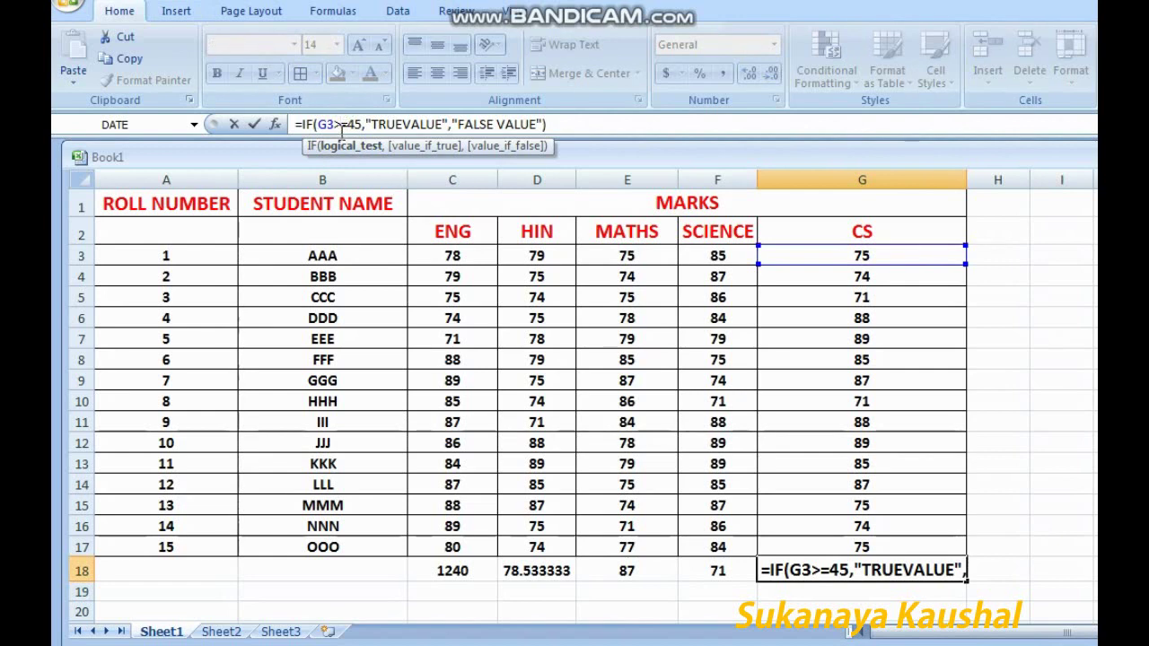
{"action": "key", "text": "BackSpace"}
{"action": "type", "text": "<"}
{"action": "key", "text": "Delete"}
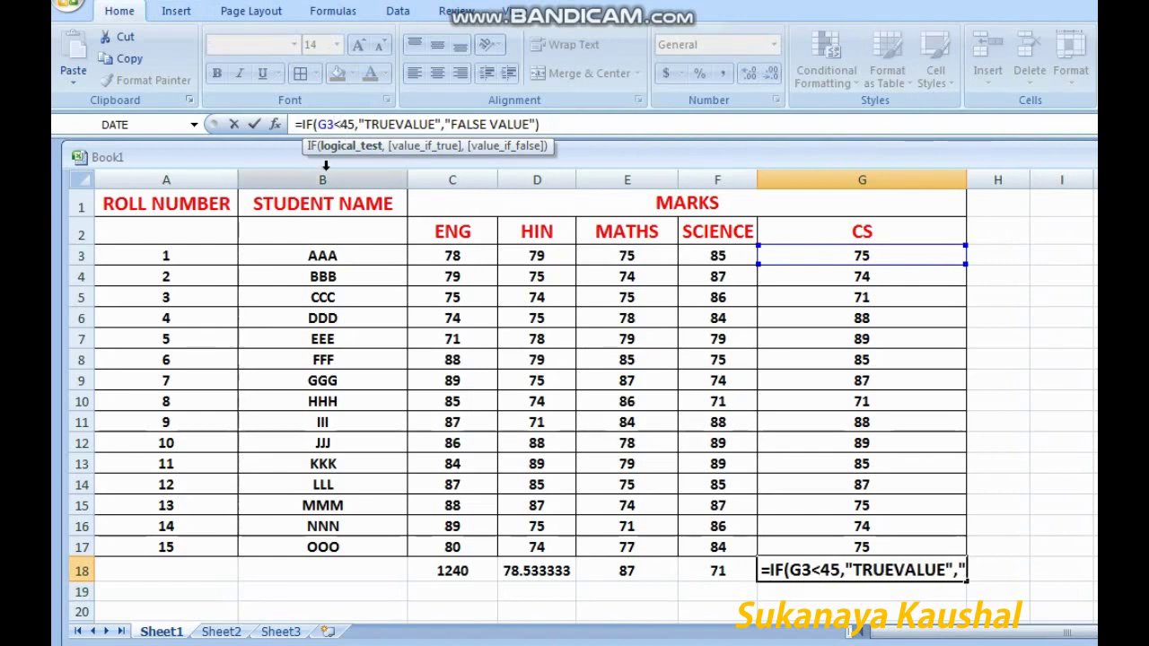
{"action": "left_click", "coordinate": [581, 125]}
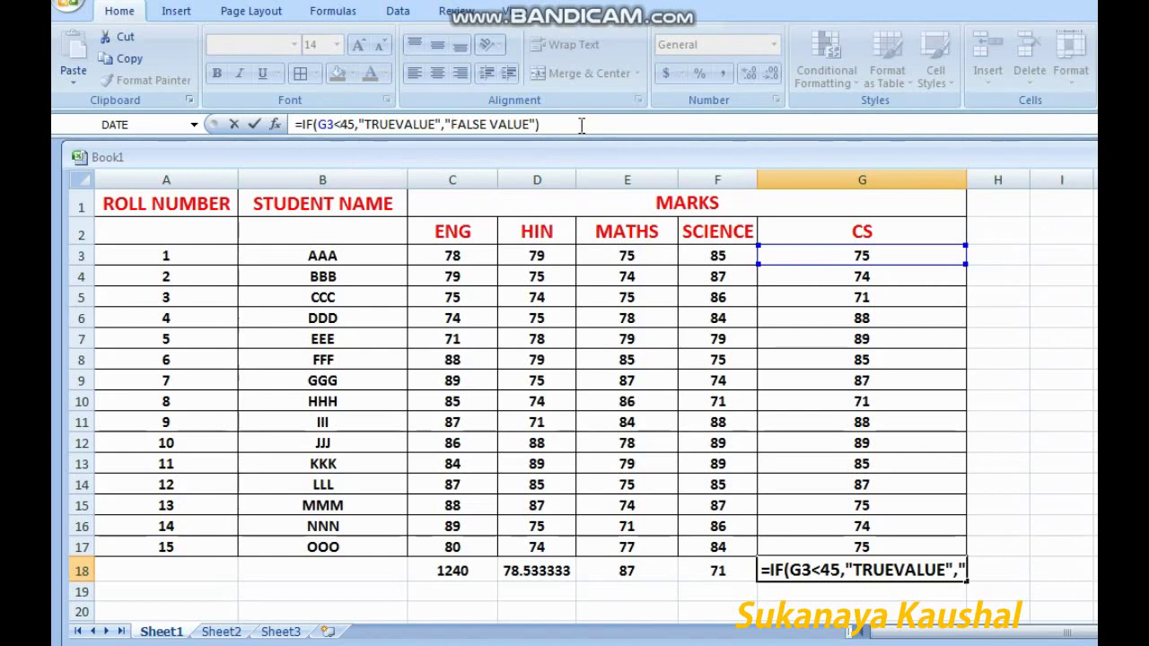
{"action": "key", "text": "Return"}
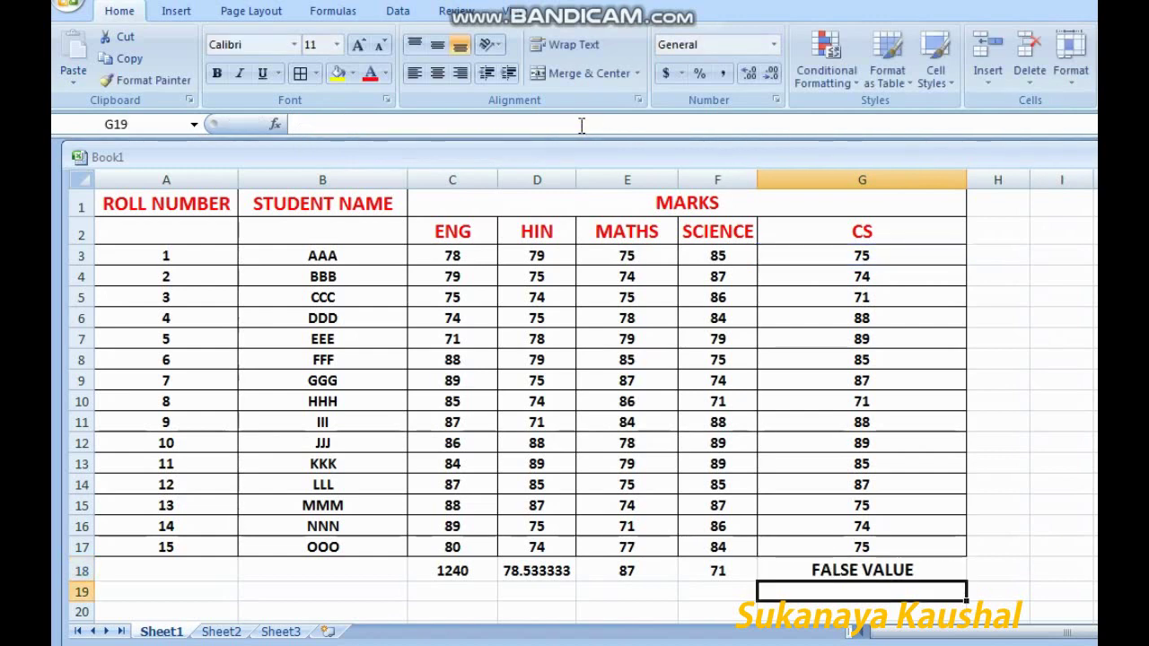
Review the SUM, AVERAGE, MAX, MIN and IF formulas in row 18, one subject column at a time
{"action": "left_click", "coordinate": [938, 572]}
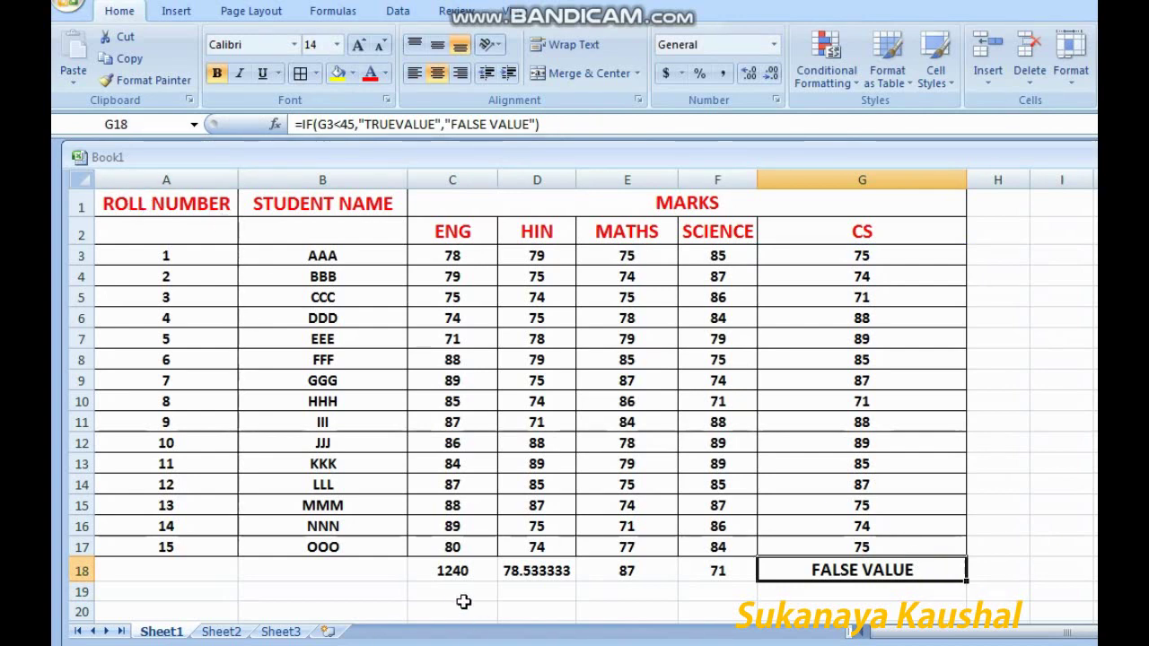
{"action": "left_click", "coordinate": [422, 571]}
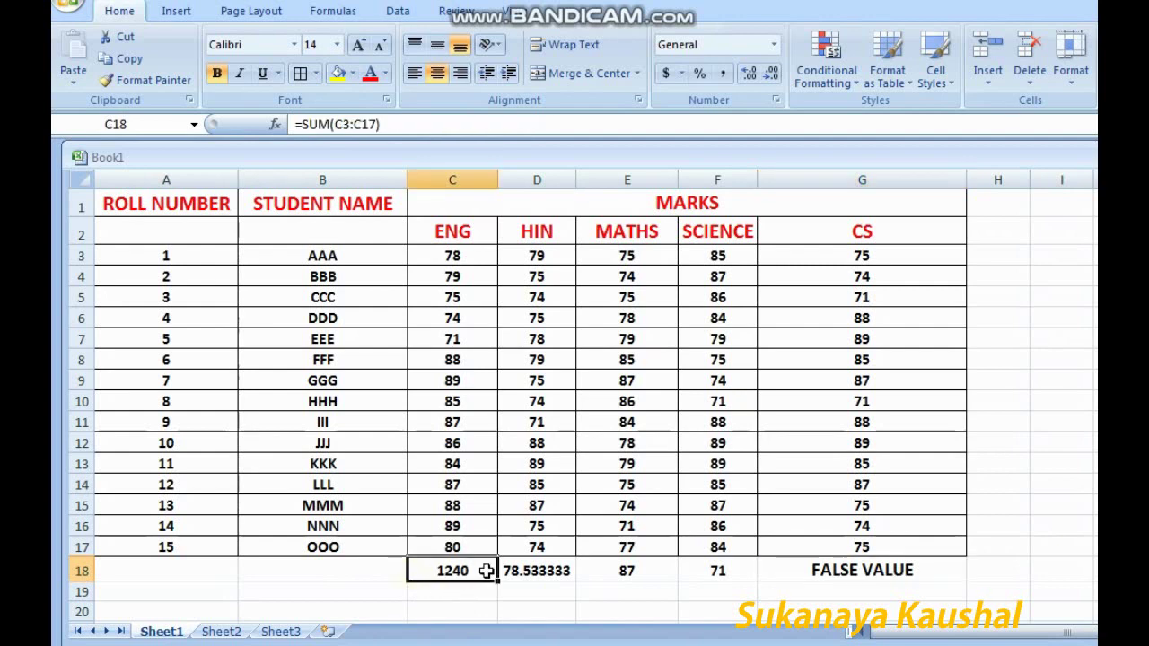
{"action": "left_click", "coordinate": [566, 570]}
{"action": "left_click", "coordinate": [643, 567]}
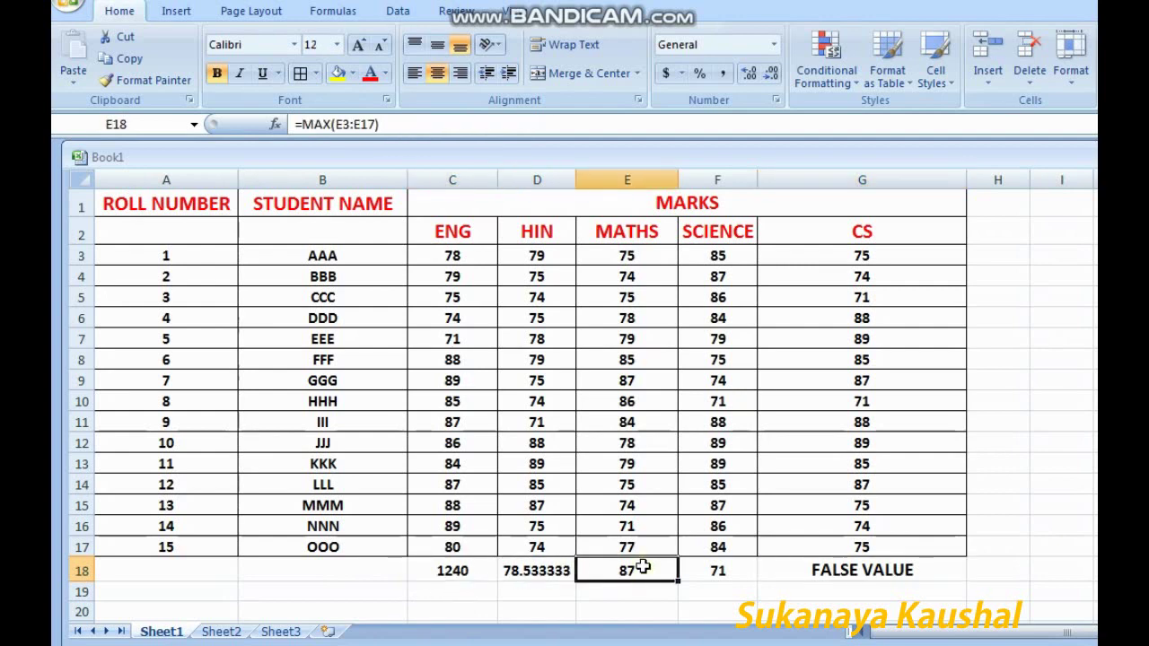
{"action": "left_click", "coordinate": [716, 571]}
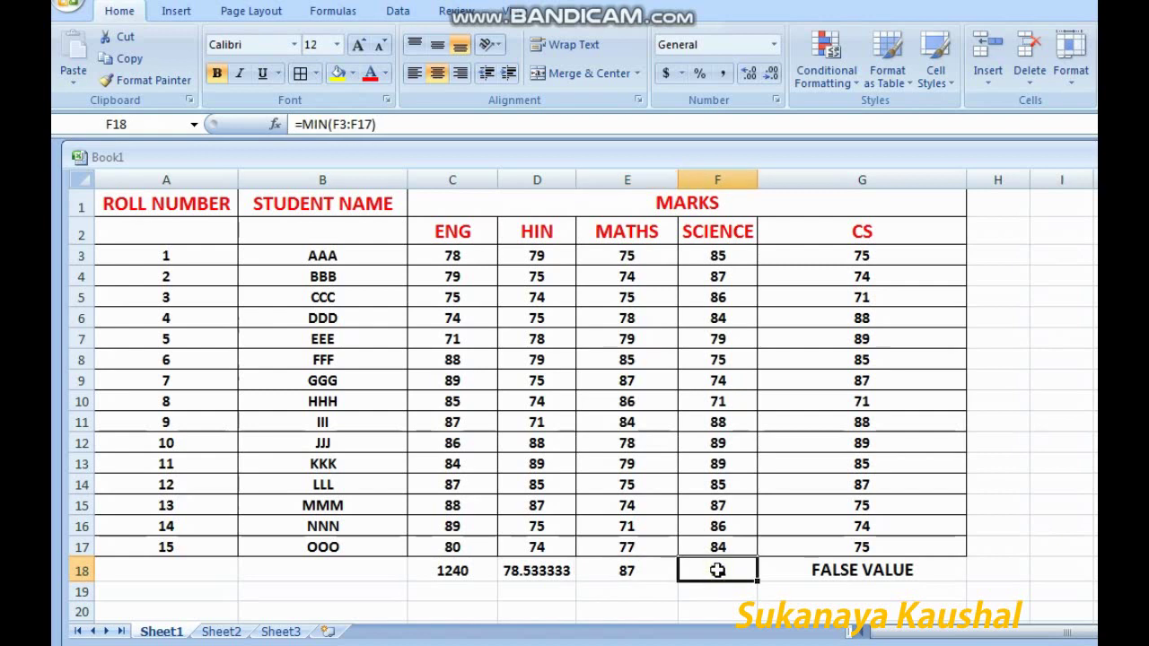
{"action": "left_click", "coordinate": [812, 571]}
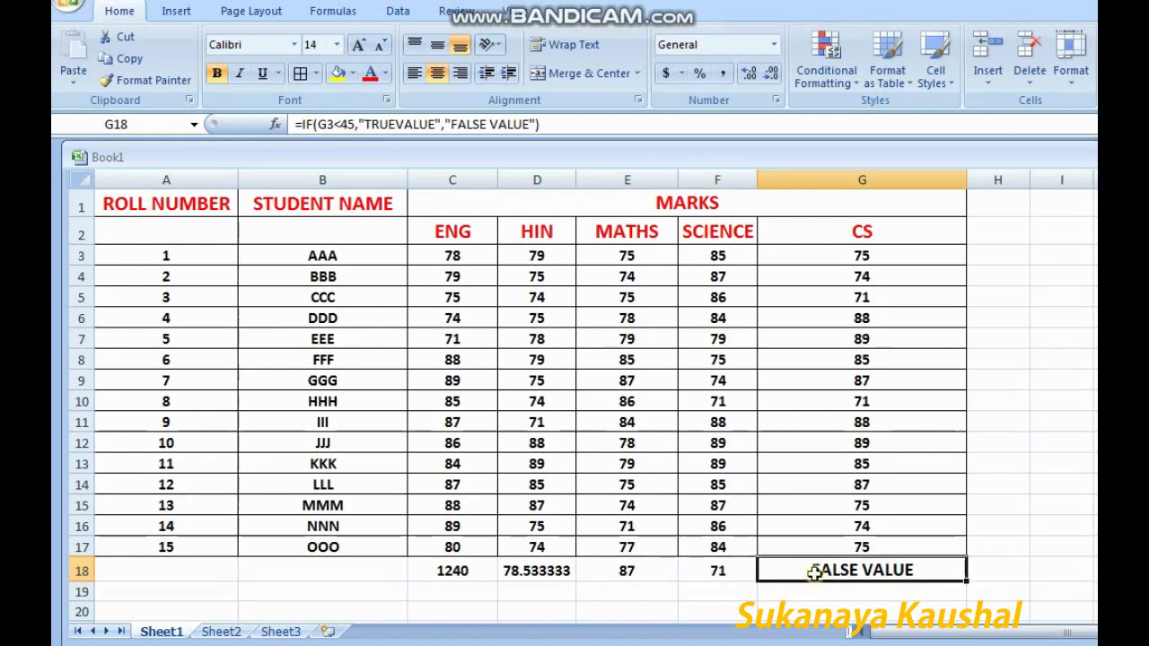